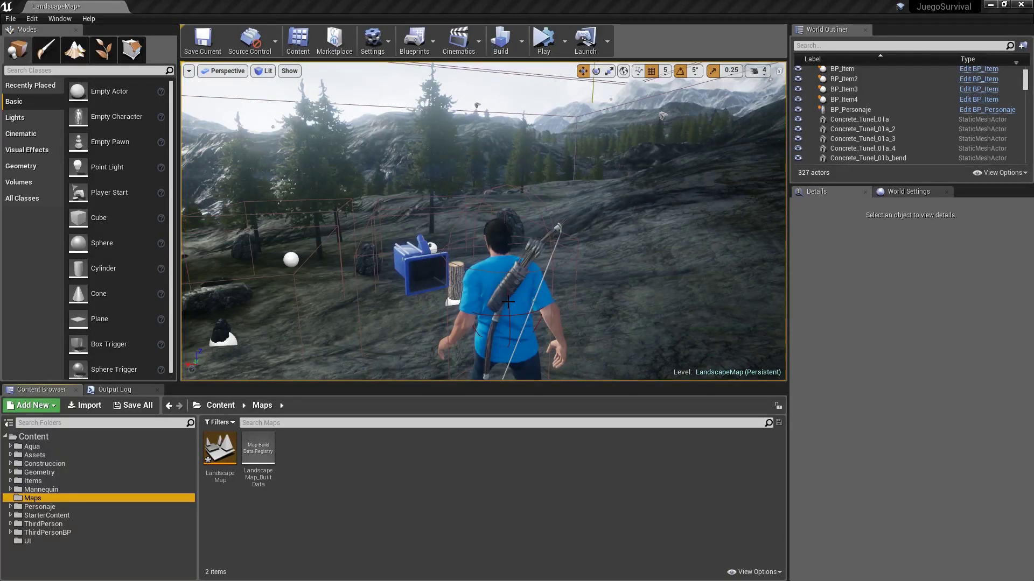
Import SK_Arco.fbx as a skeletal mesh into Items/ArcoFlecha and dismiss the warning log
left_click(133, 481)
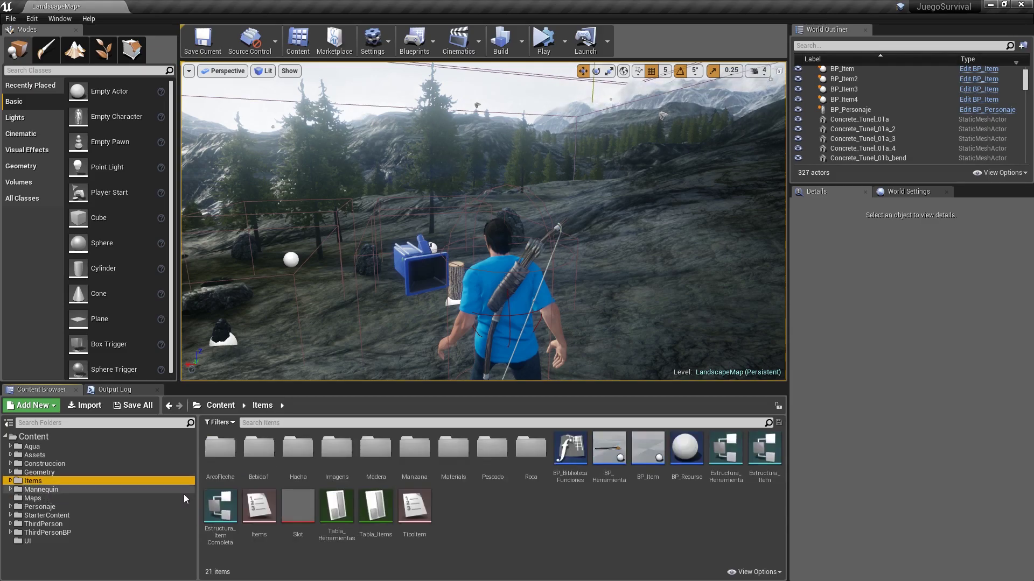
double_click(221, 455)
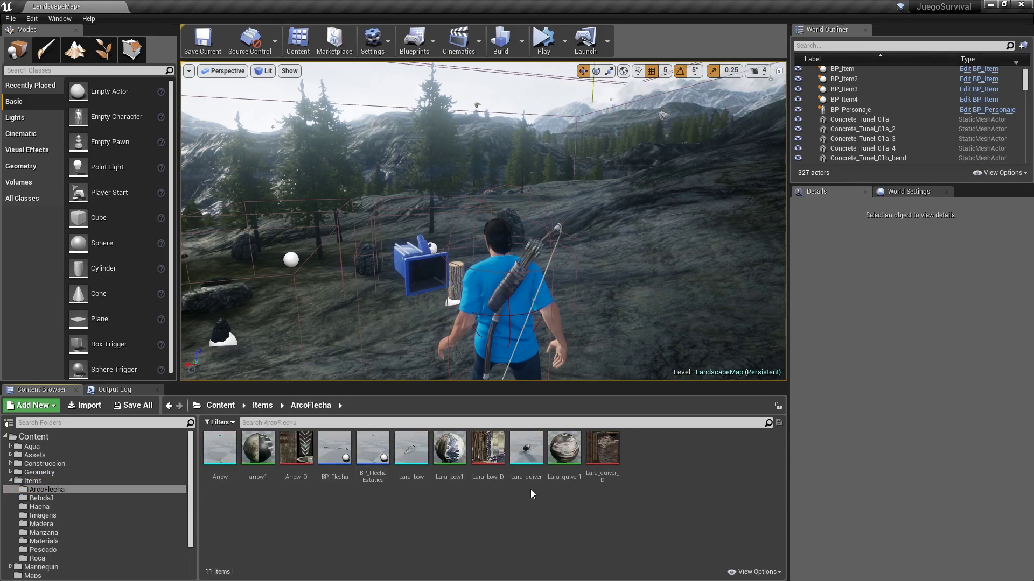
right_click(272, 503)
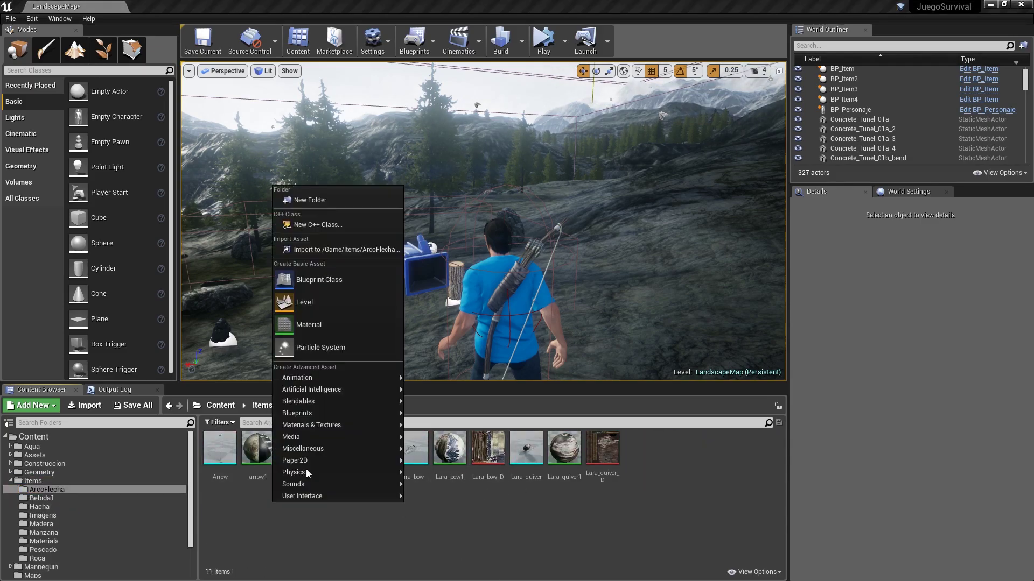
left_click(323, 249)
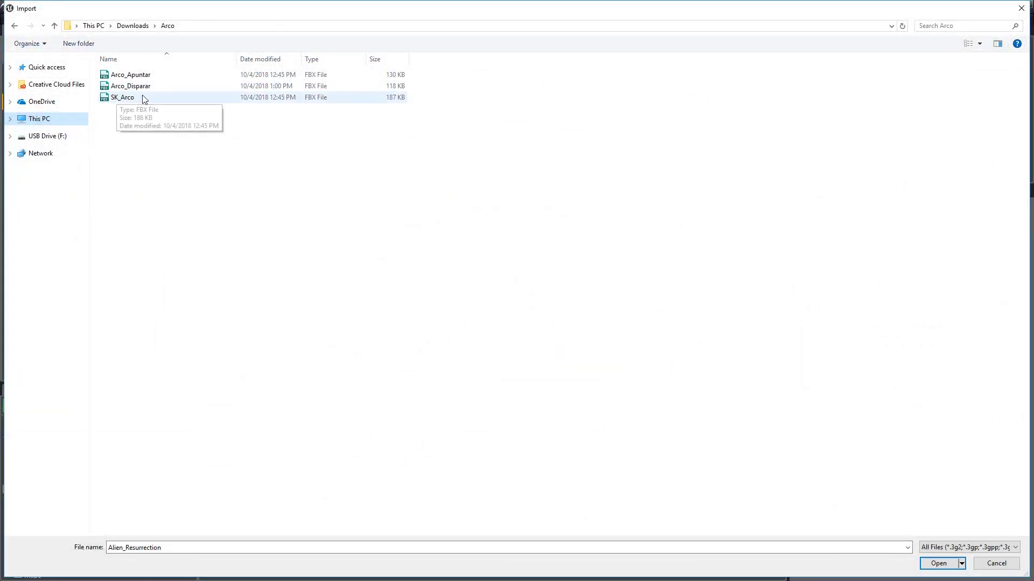
left_click(198, 96)
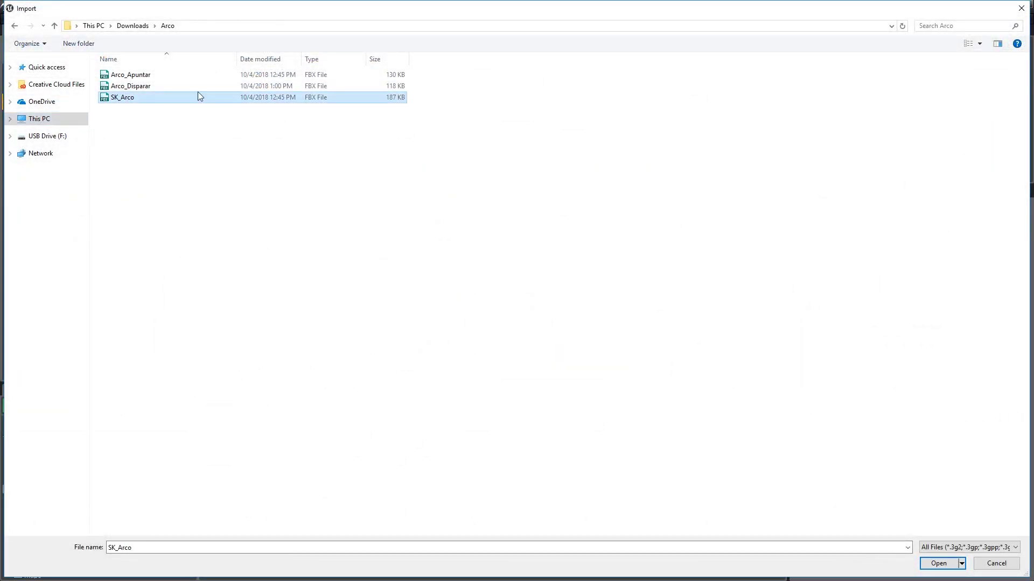
left_click(940, 563)
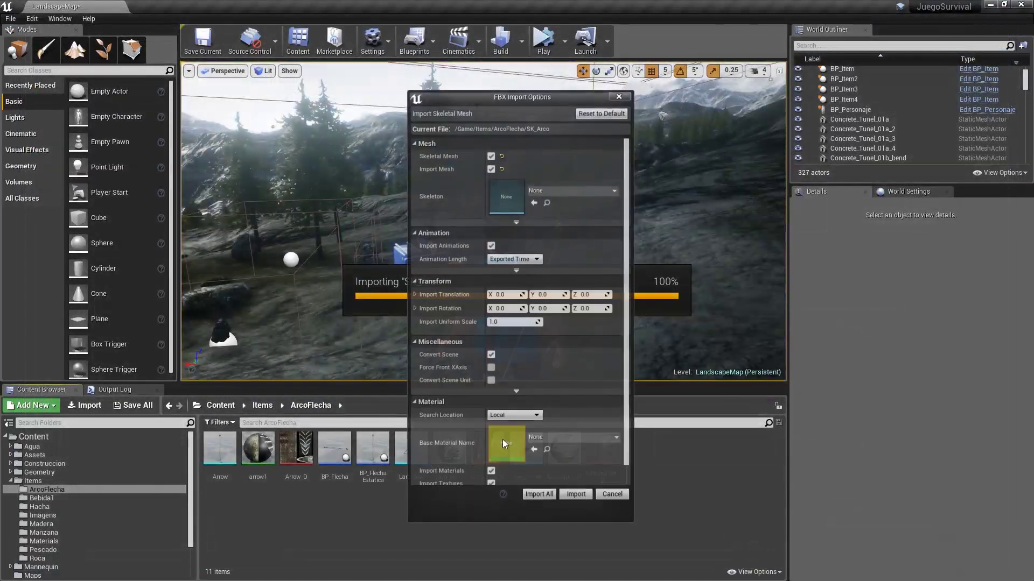
left_click(577, 492)
left_click(222, 7)
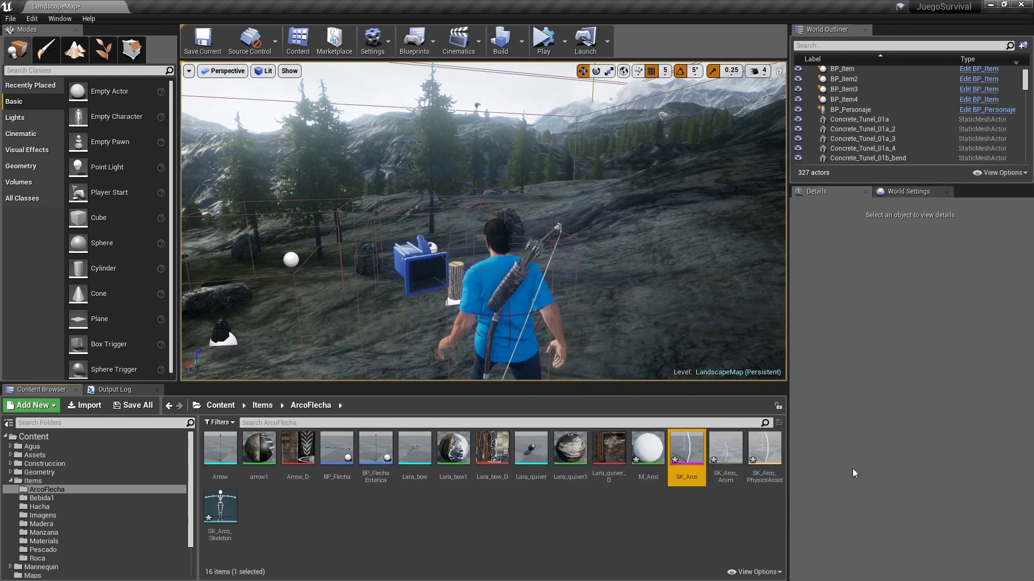
Import the Arco_Disparar and Arco_Apuntar animation files onto the bow skeleton
right_click(396, 508)
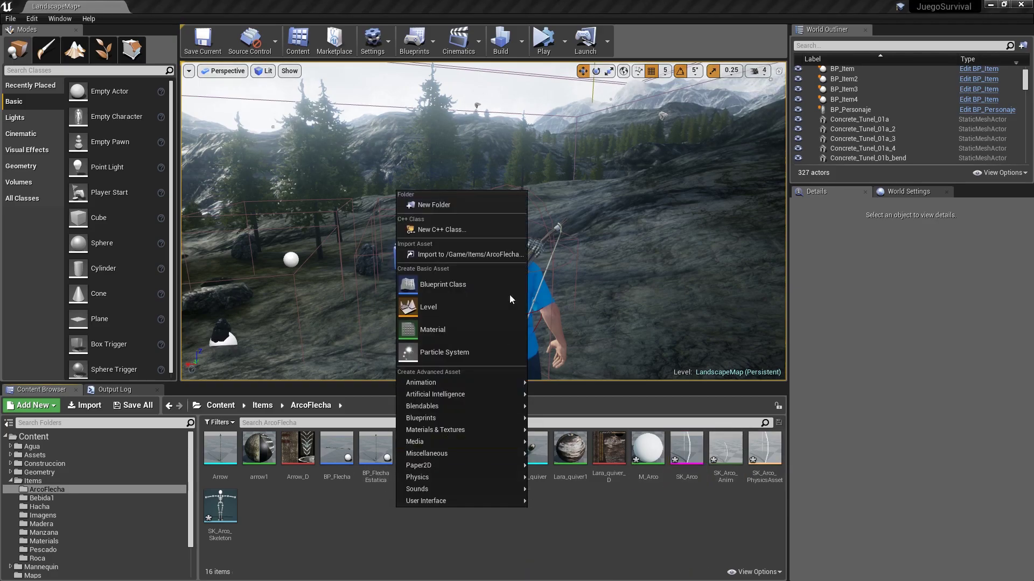
left_click(490, 254)
left_click(172, 87)
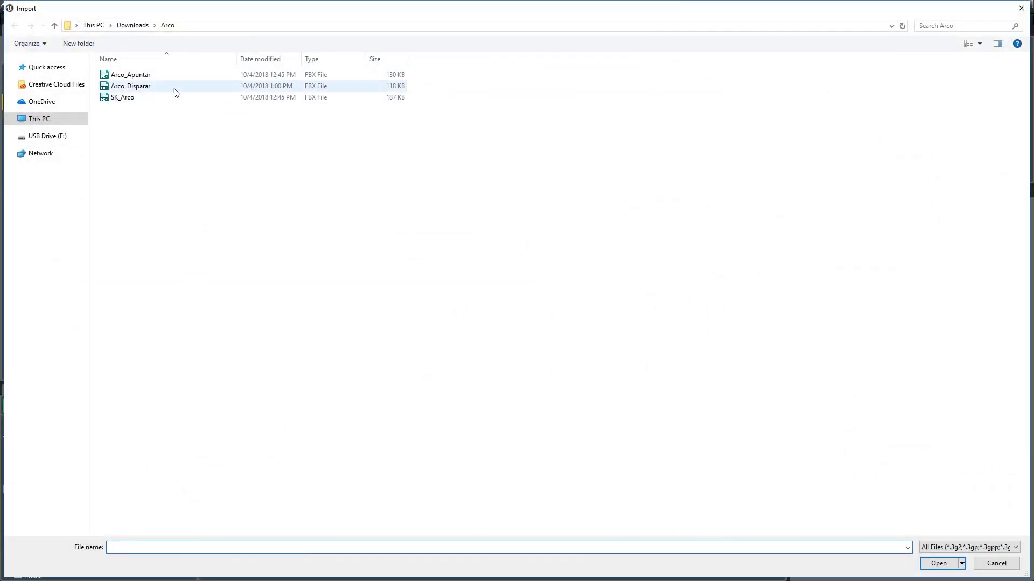
left_click(162, 75, "shift")
left_click(938, 563)
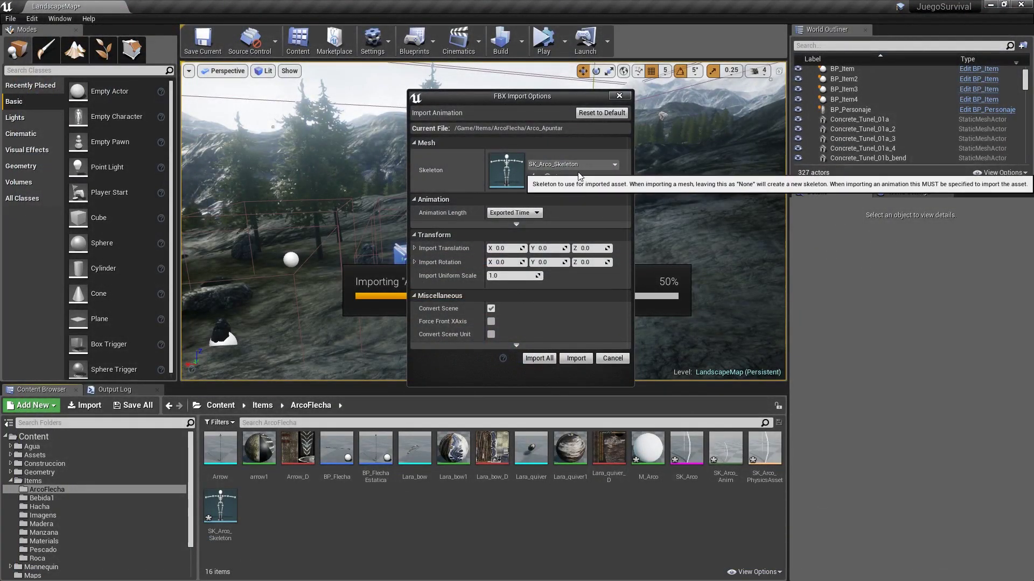
left_click(547, 360)
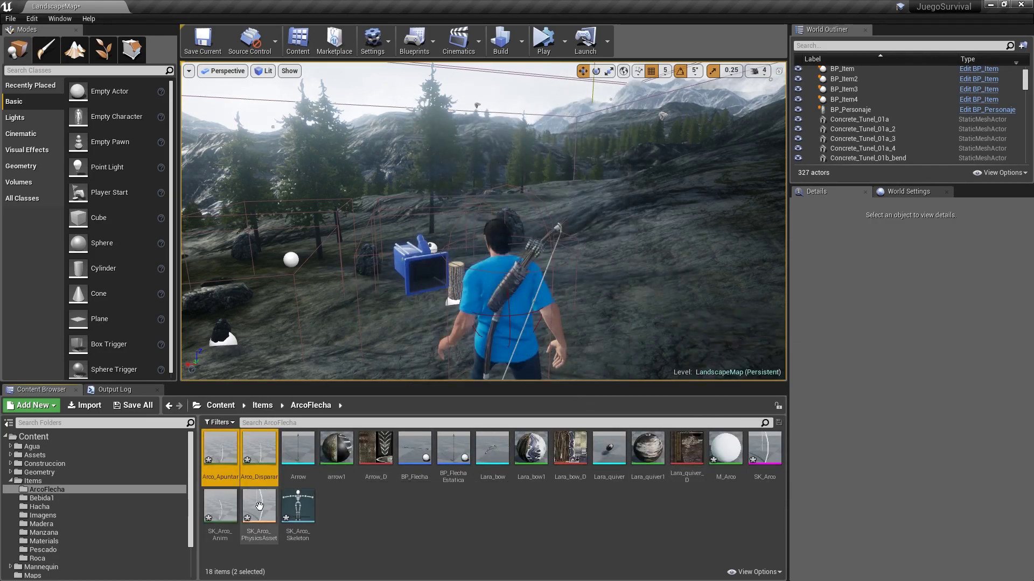
Delete the unneeded SK_Arco_Anim asset
left_click(219, 506)
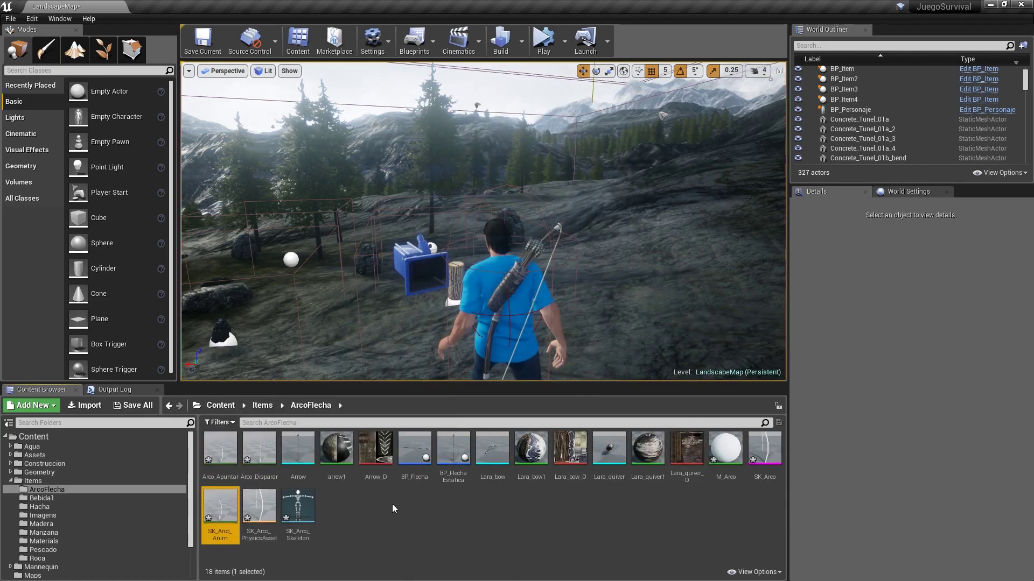
key("Delete")
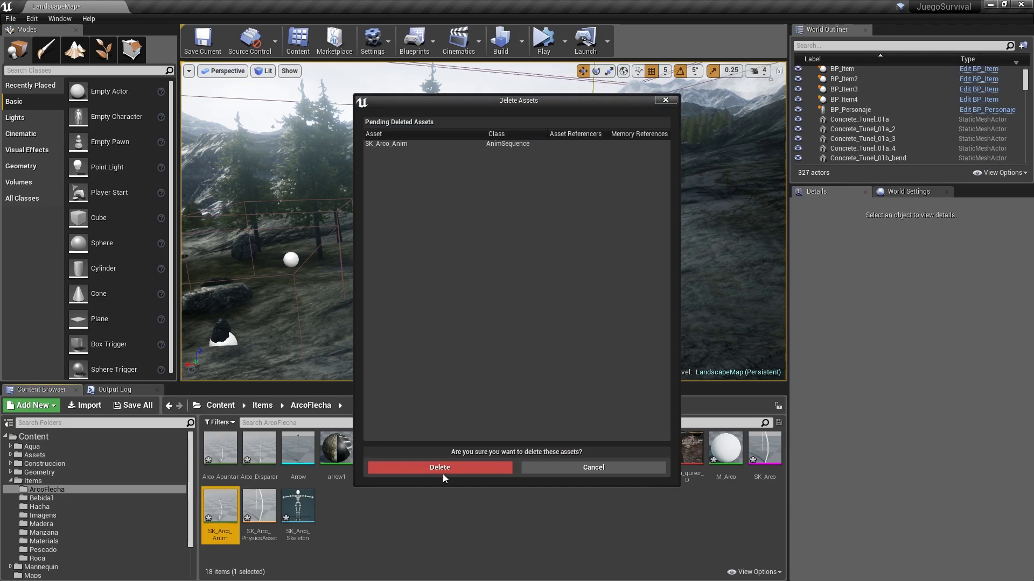
left_click(442, 470)
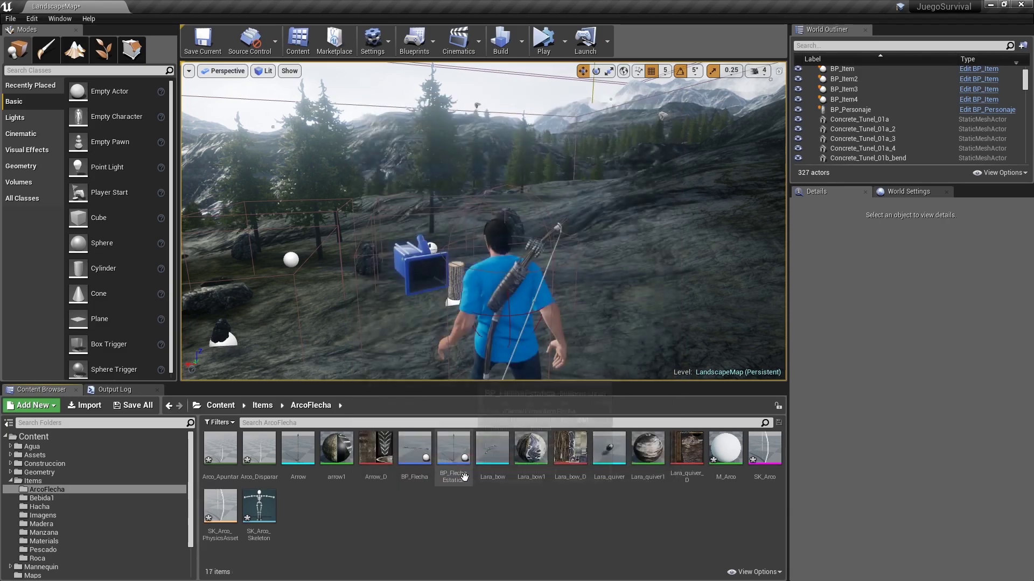
Open the SK_Arco mesh and assign the Lara_bow1 material to Element 0
double_click(756, 458)
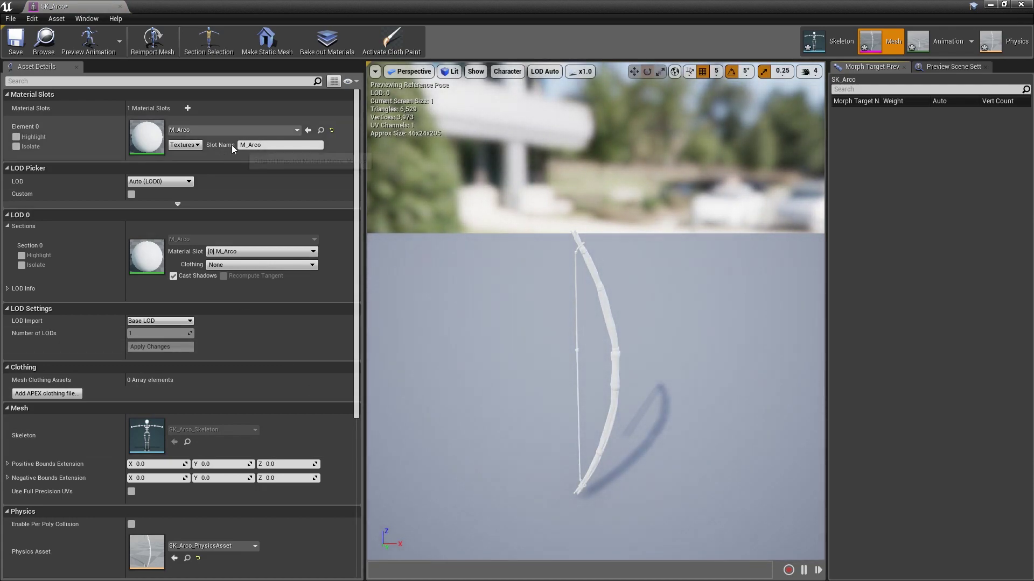
left_click(70, 6)
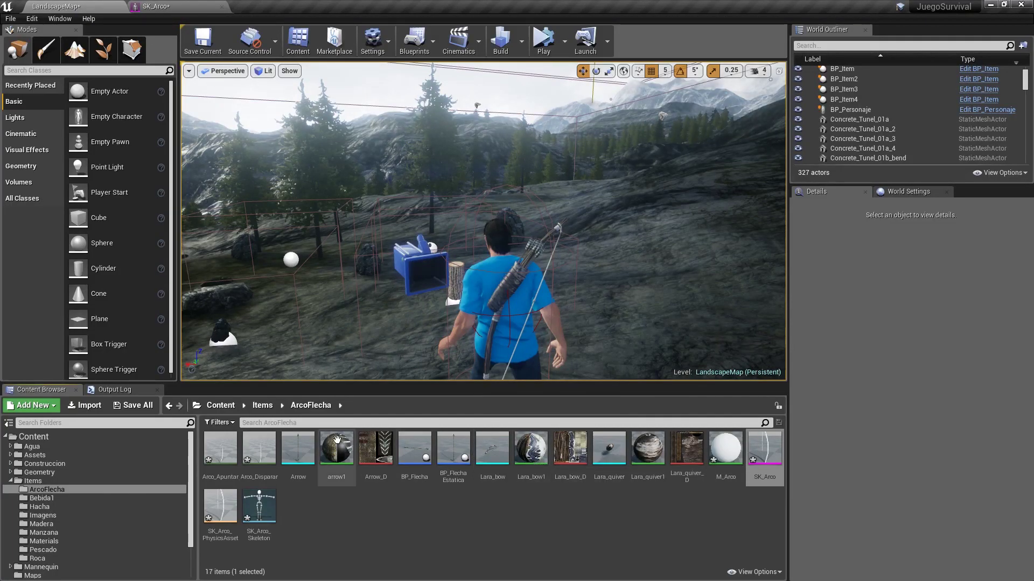
left_click(173, 6)
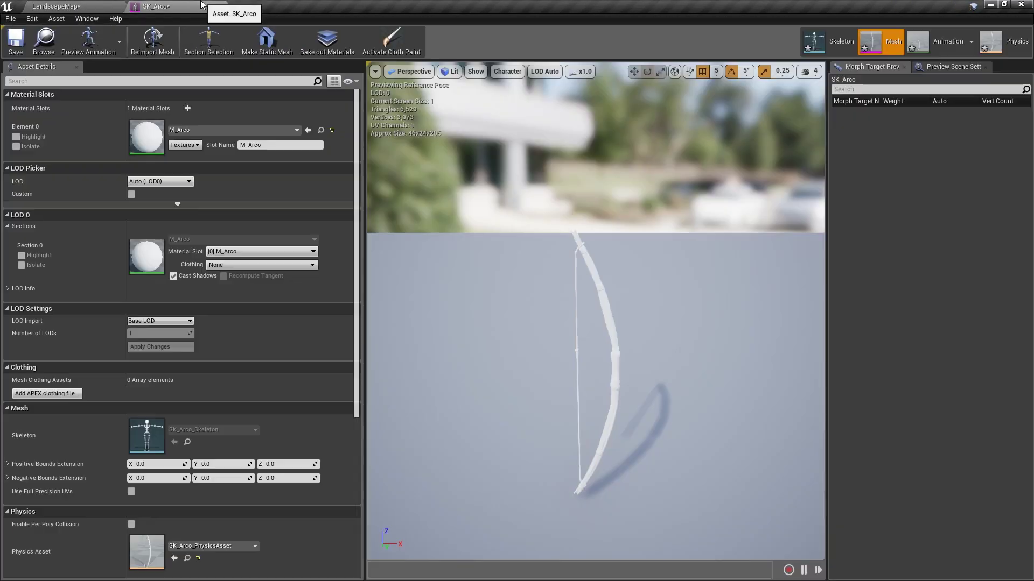
left_click(308, 130)
left_click_drag(395, 389, 395, 372)
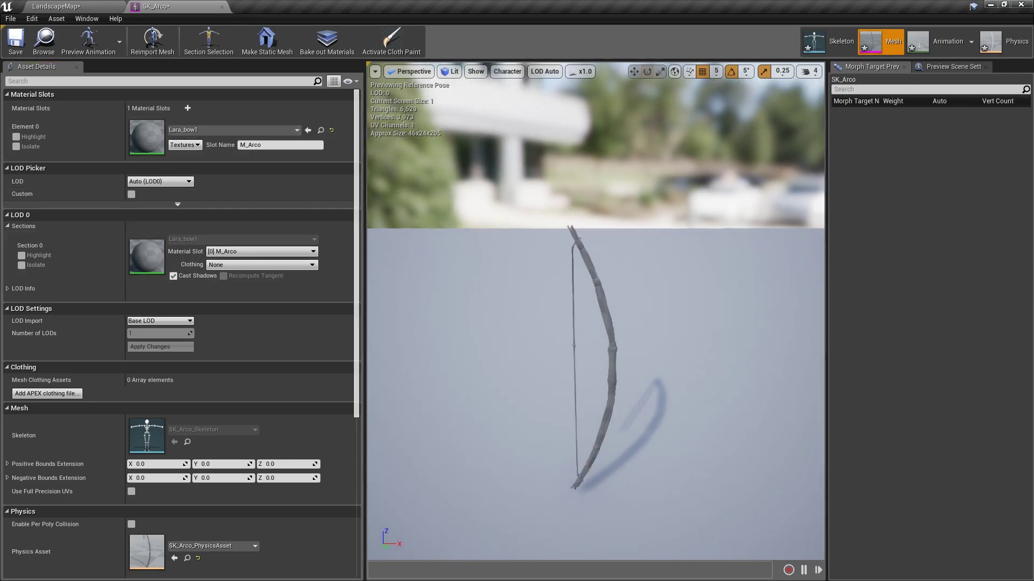
scroll(558, 365, "up", 2)
left_click_drag(547, 360, 528, 360)
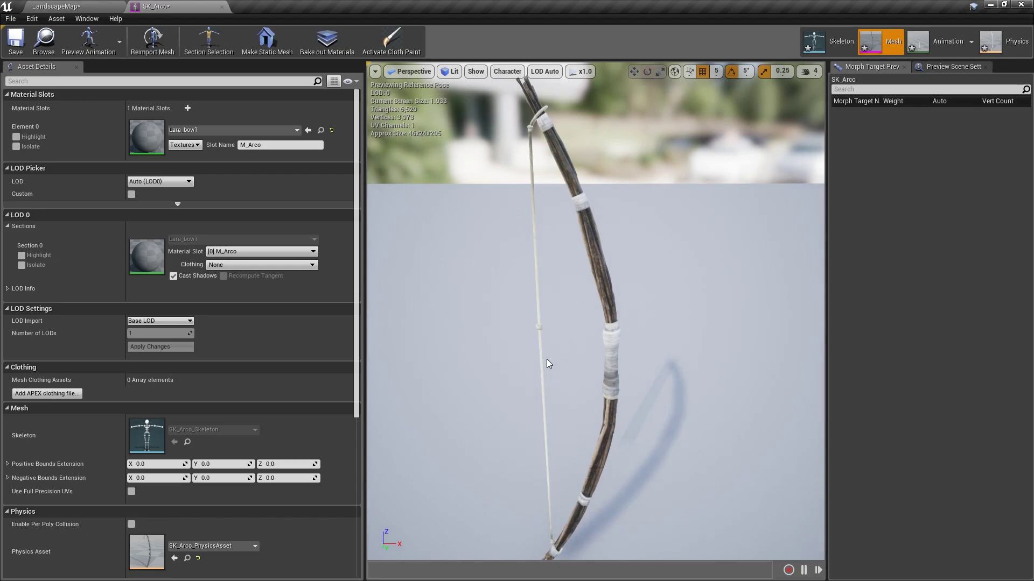
Preview the Arco_Disparar animation on the bow in Animation mode, then return to LandscapeMap
left_click(951, 54)
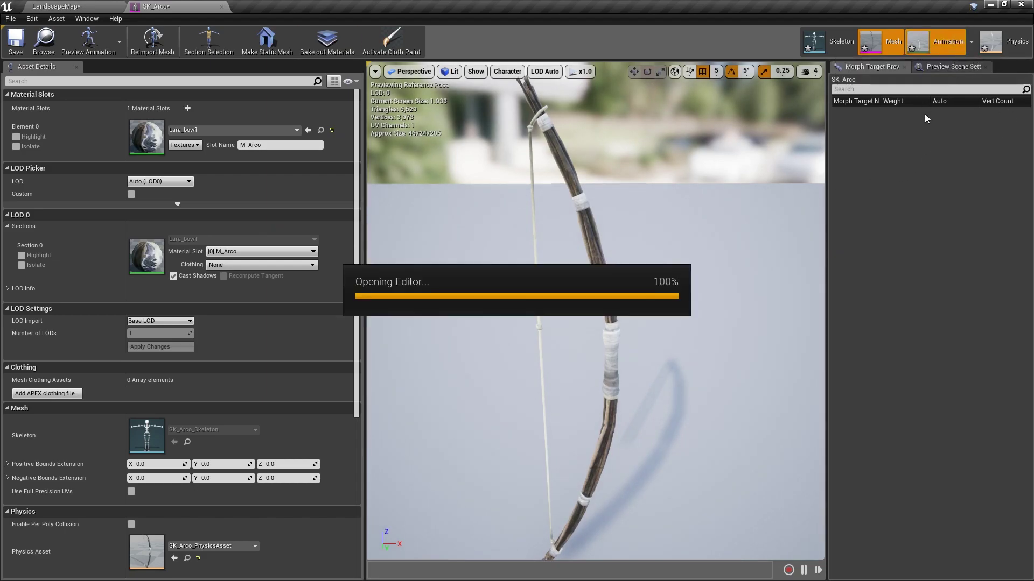
left_click(736, 384)
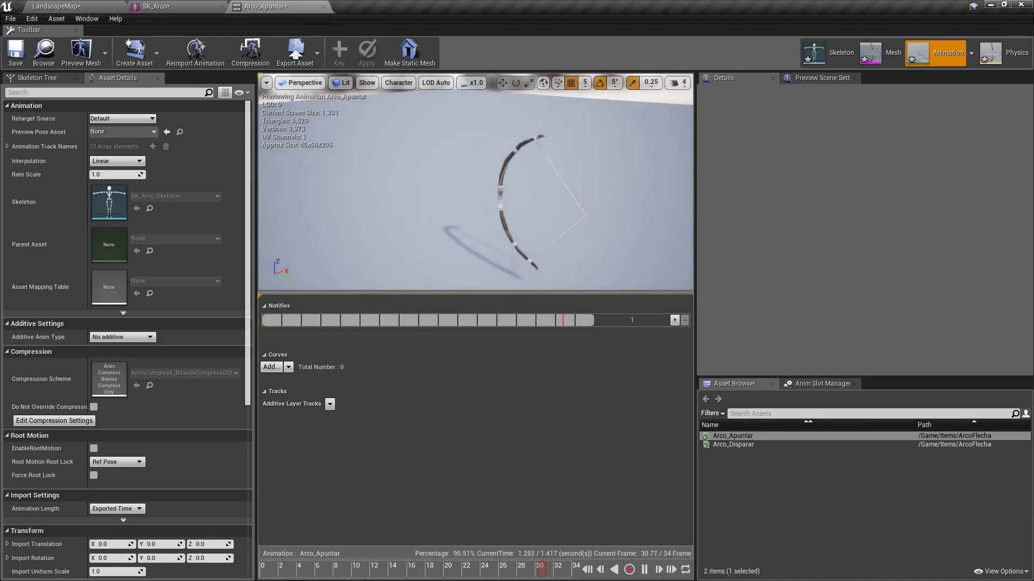
left_click(737, 446)
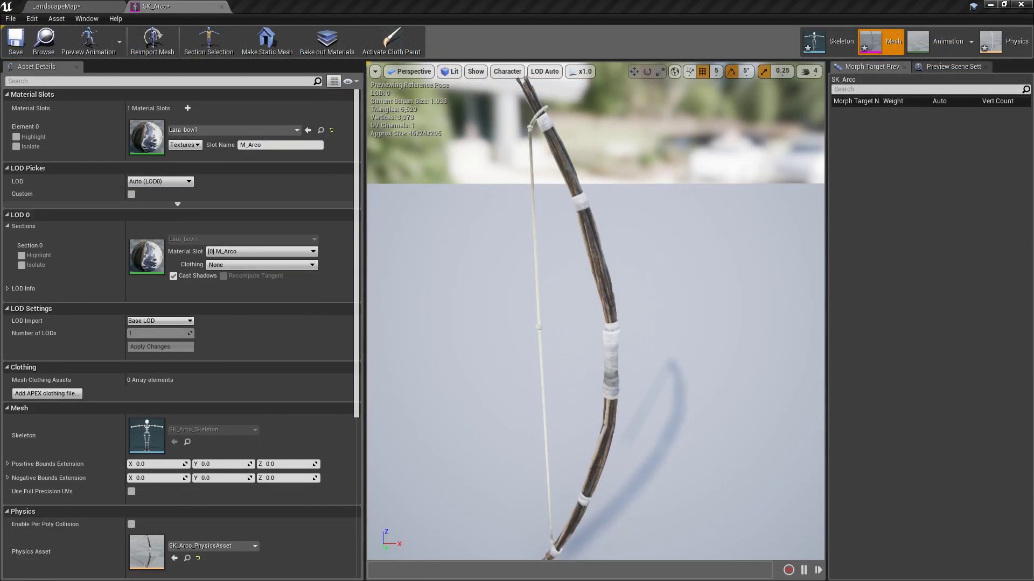
left_click(72, 8)
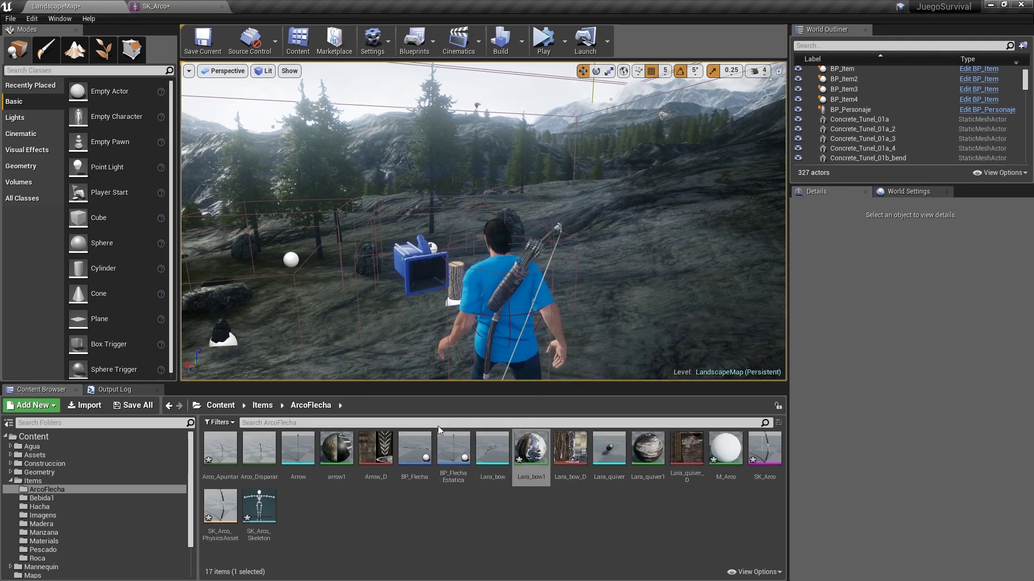
Create an animation blueprint for SK_Arco with the default name SK_Arco_Skeleton_AnimBlueprint
right_click(775, 454)
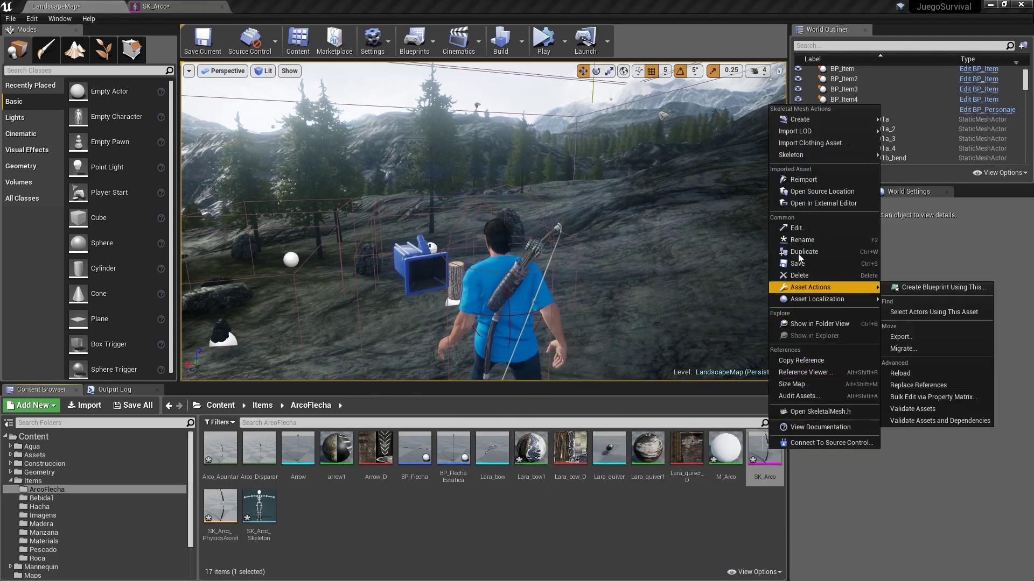
mouse_move(794, 116)
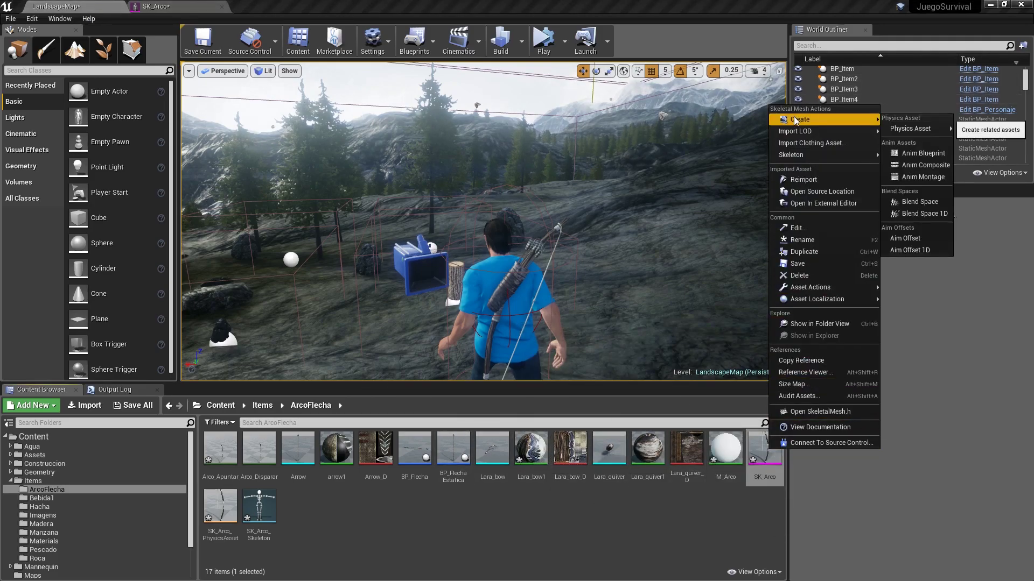
left_click(912, 153)
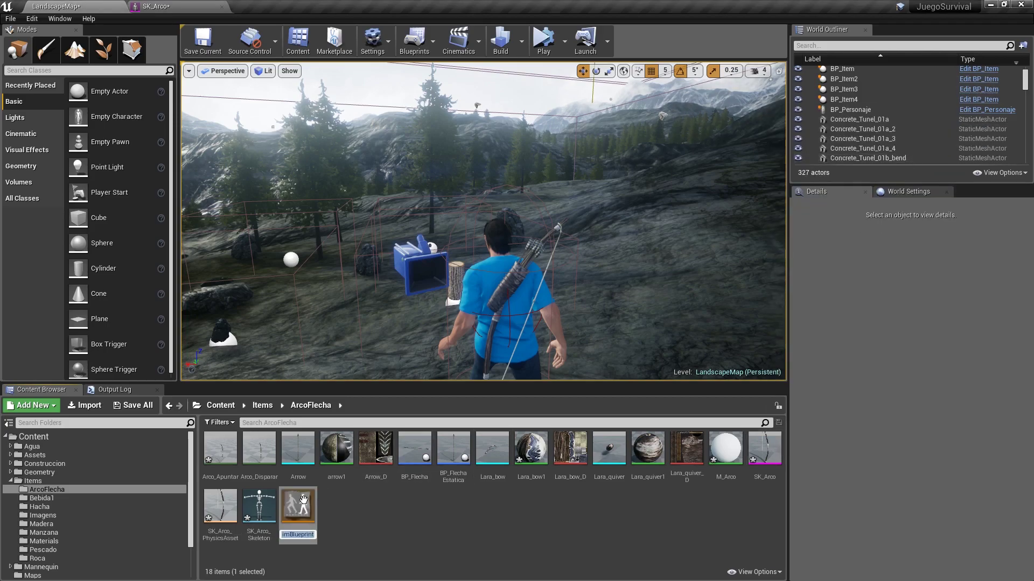
key("Return")
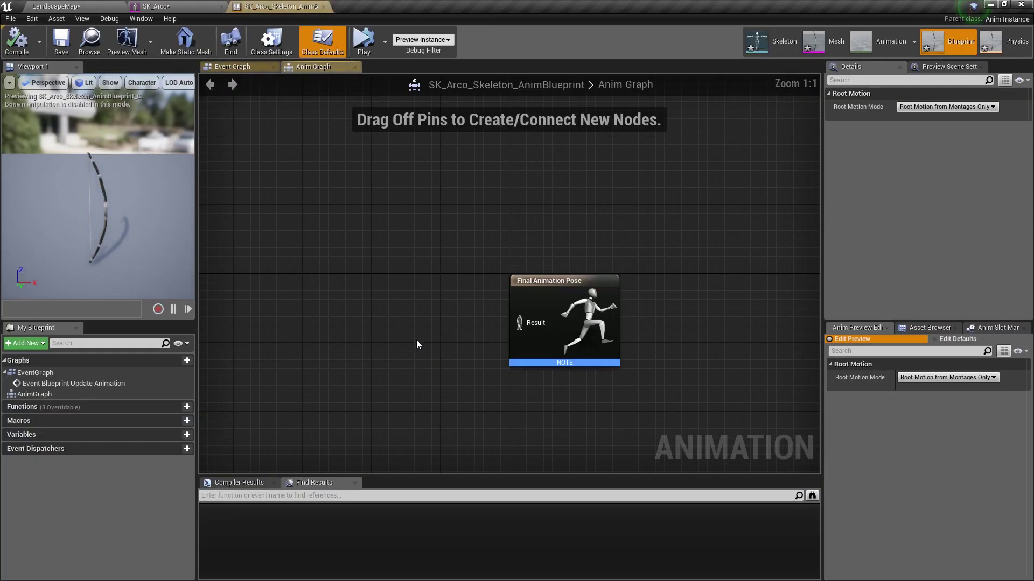
Add a DefaultSlot node feeding Final Animation Pose, compile, and return to the level
left_click(262, 68)
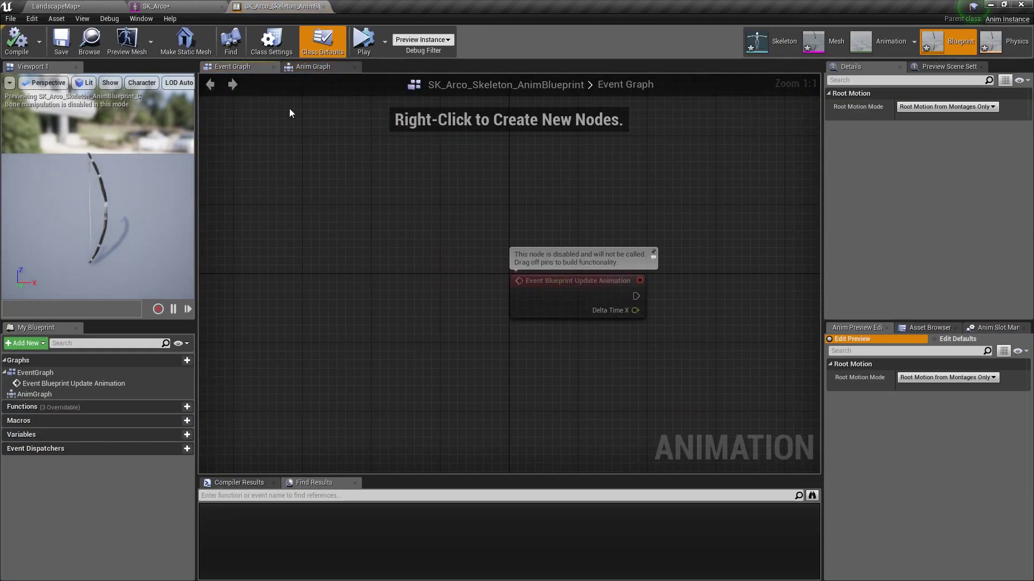
left_click(302, 68)
right_click_drag(383, 338, 389, 279)
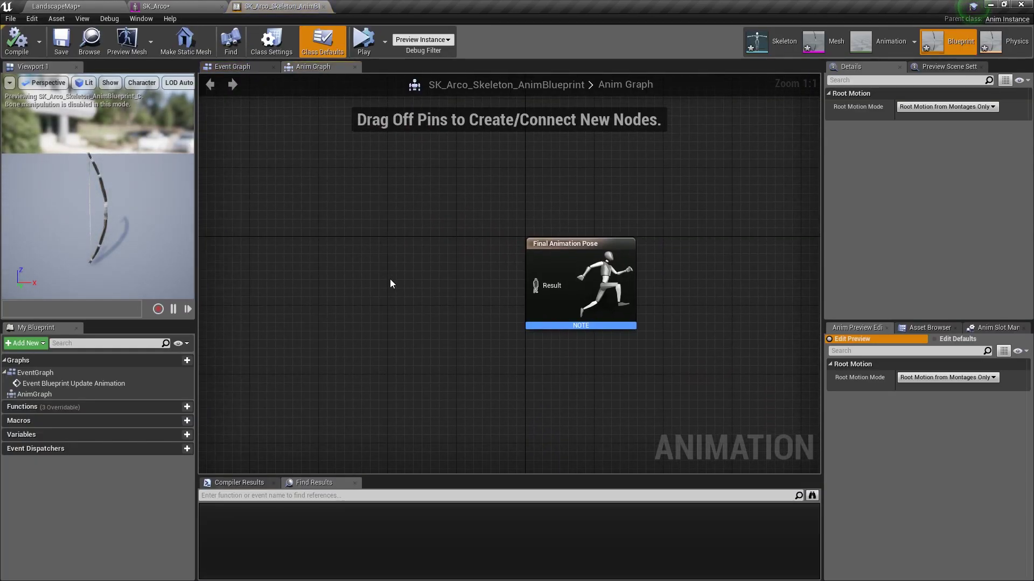
right_click(390, 279)
type("slot")
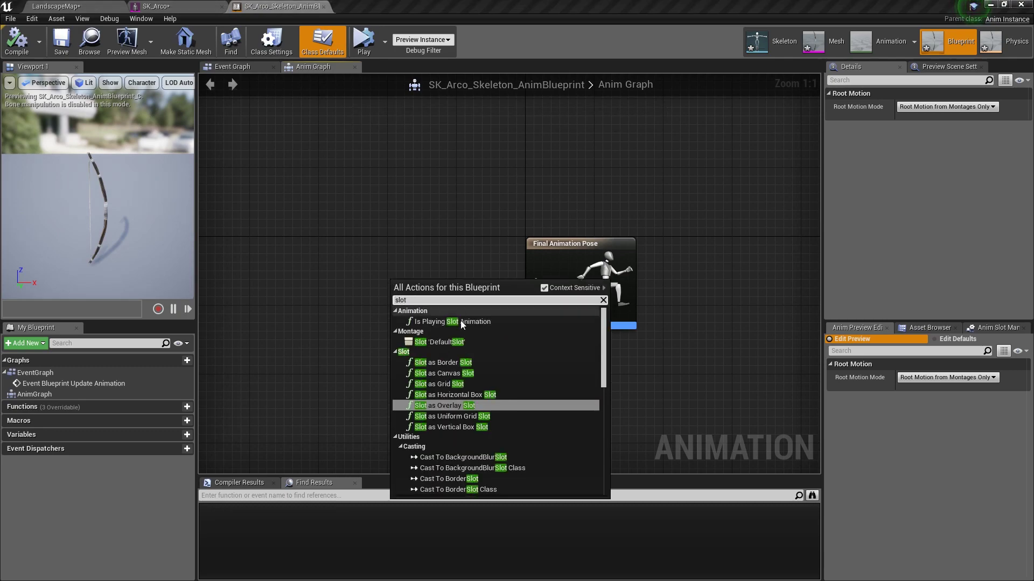
left_click(439, 342)
mouse_move(436, 294)
left_mouse_down()
mouse_move(470, 271)
mouse_move(535, 285)
mouse_move(567, 264)
left_mouse_up()
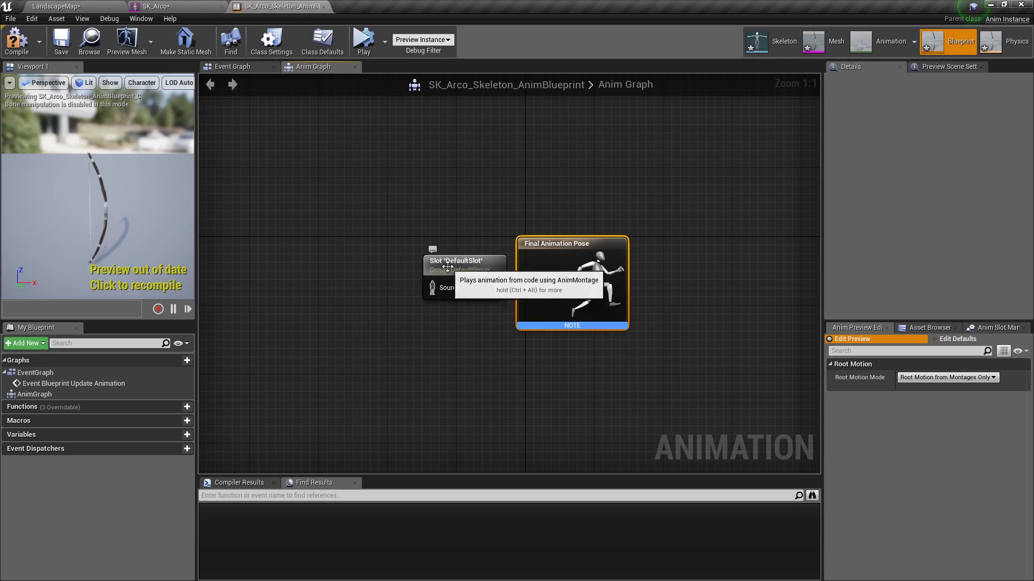
left_click(16, 39)
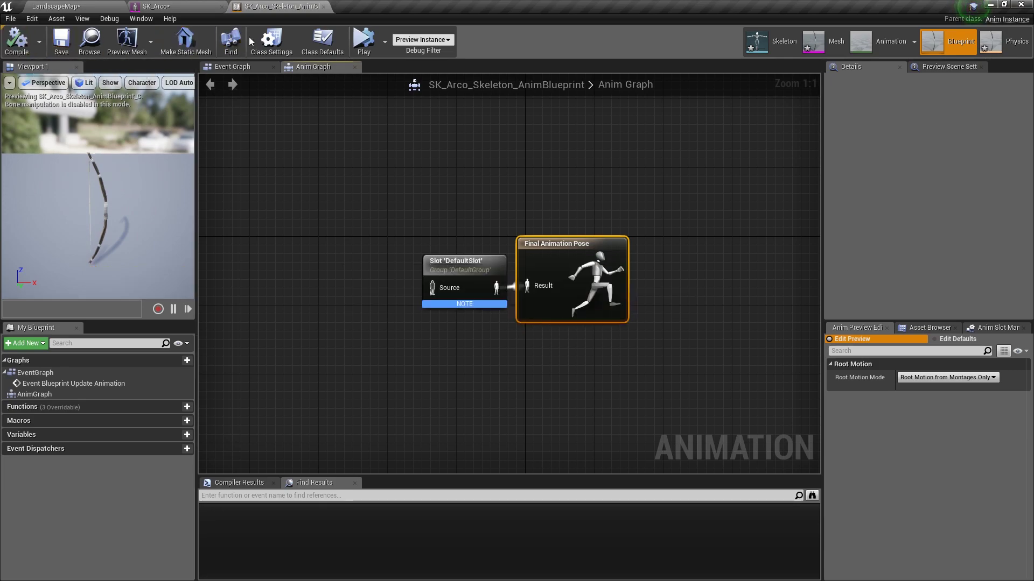
left_click(124, 4)
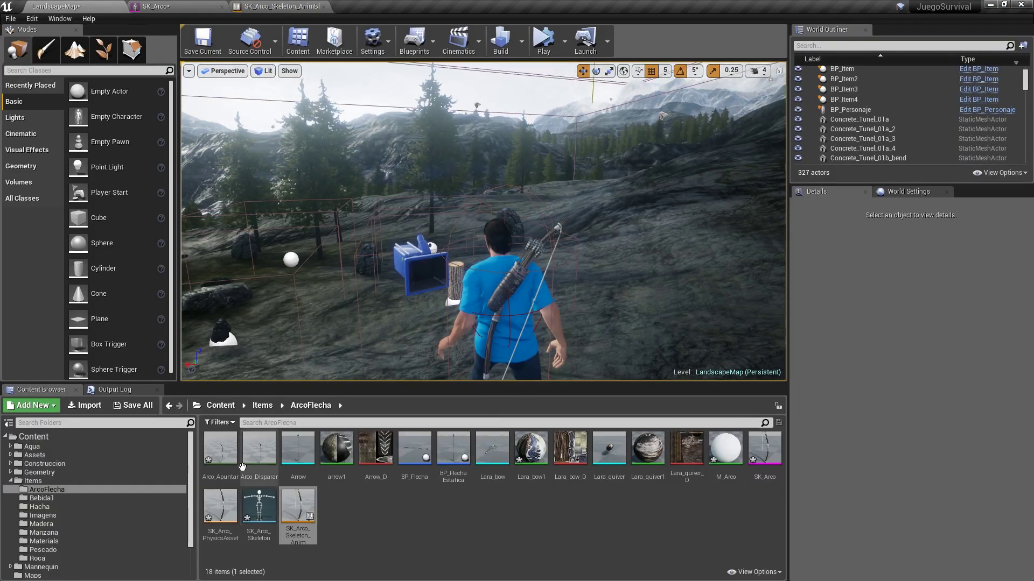
Create AnimMontages from Arco_Disparar and Arco_Apuntar through the Create menu
right_click(258, 450)
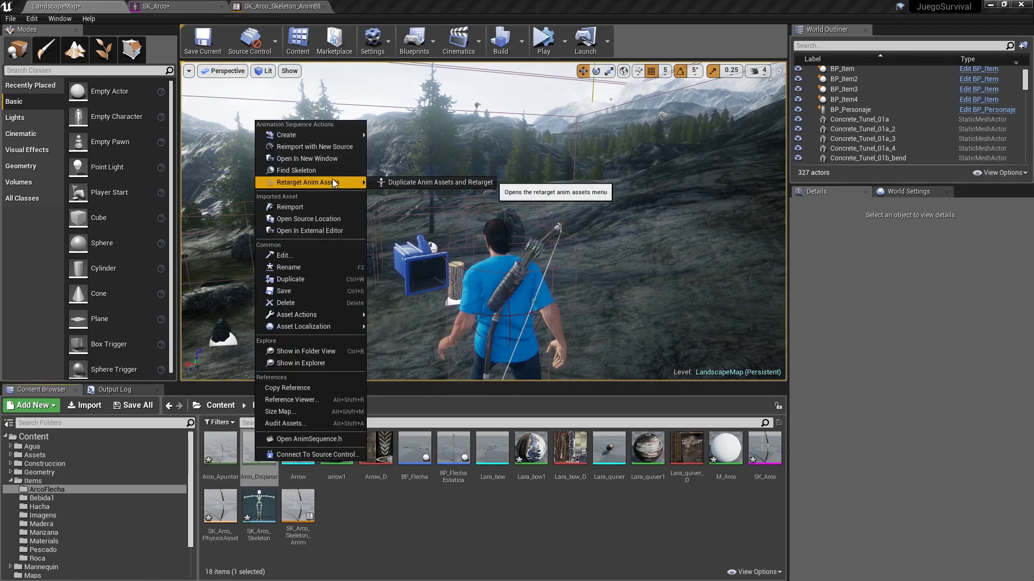
mouse_move(322, 134)
left_click(406, 149)
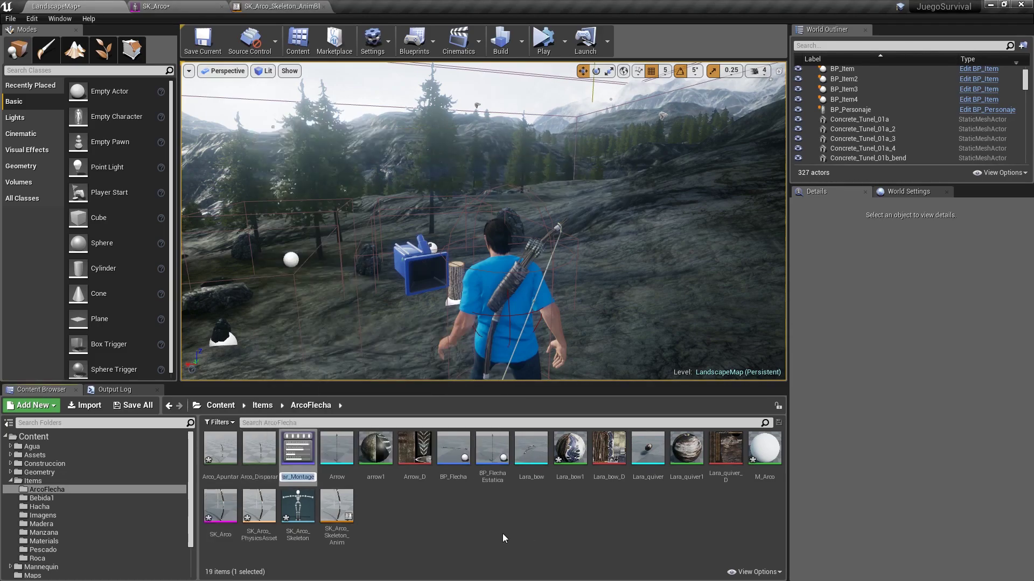
left_click(232, 456)
right_click(232, 457)
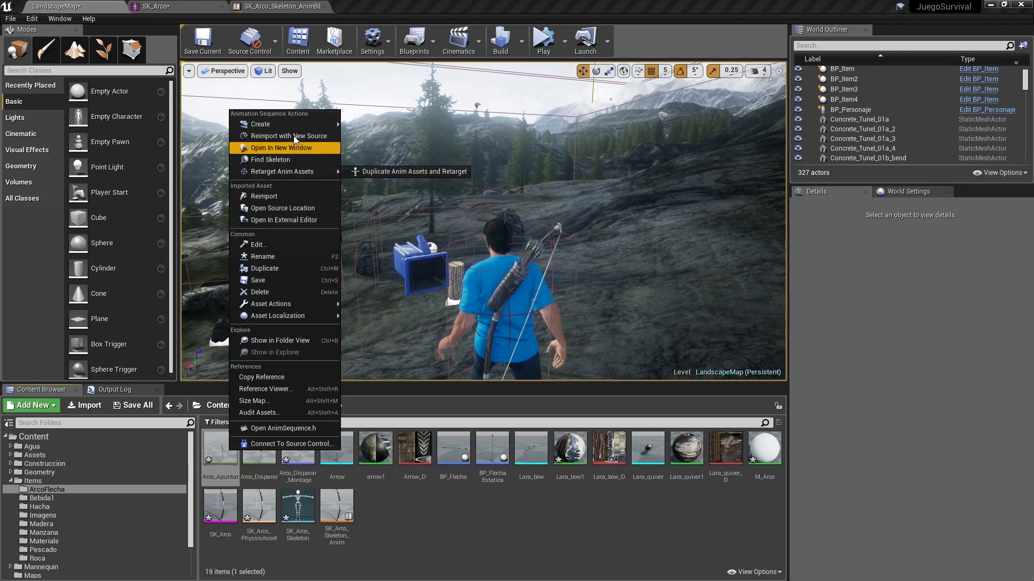
mouse_move(294, 128)
left_click(394, 138)
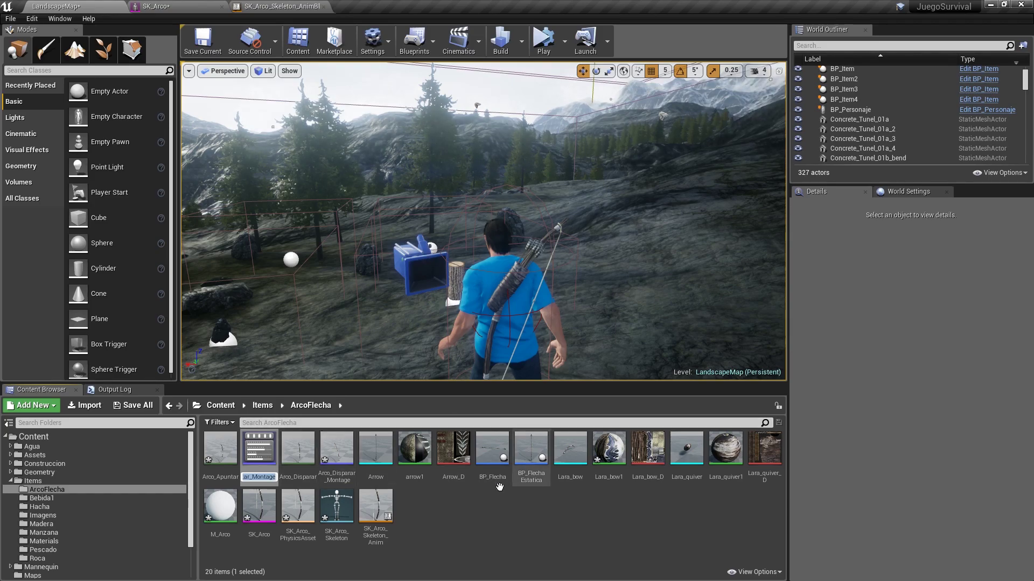
Open Arco_Apuntar_Montage and add a new montage section named 'Loop'
left_click(253, 451)
double_click(252, 451)
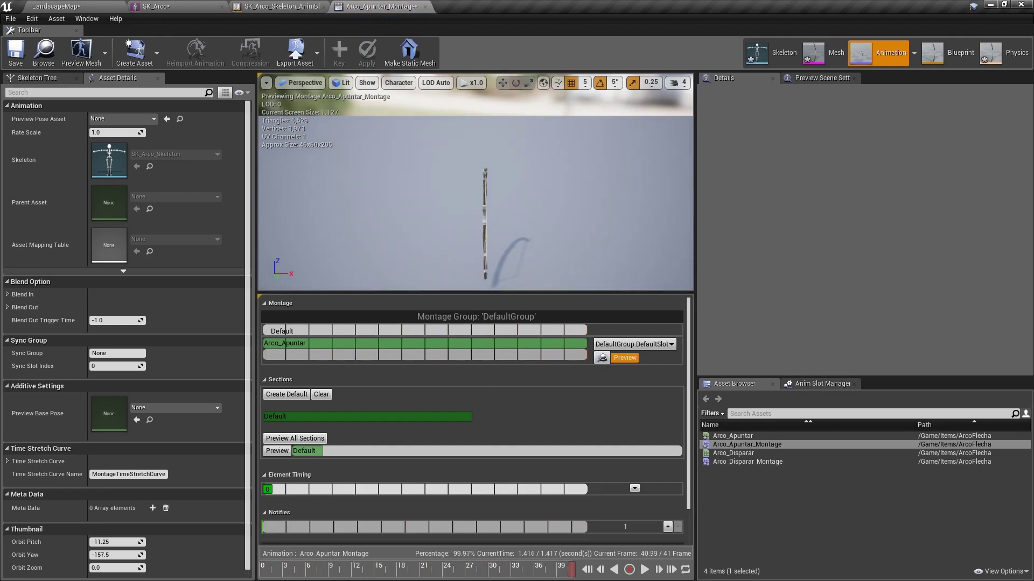
key("Left")
right_click(587, 358)
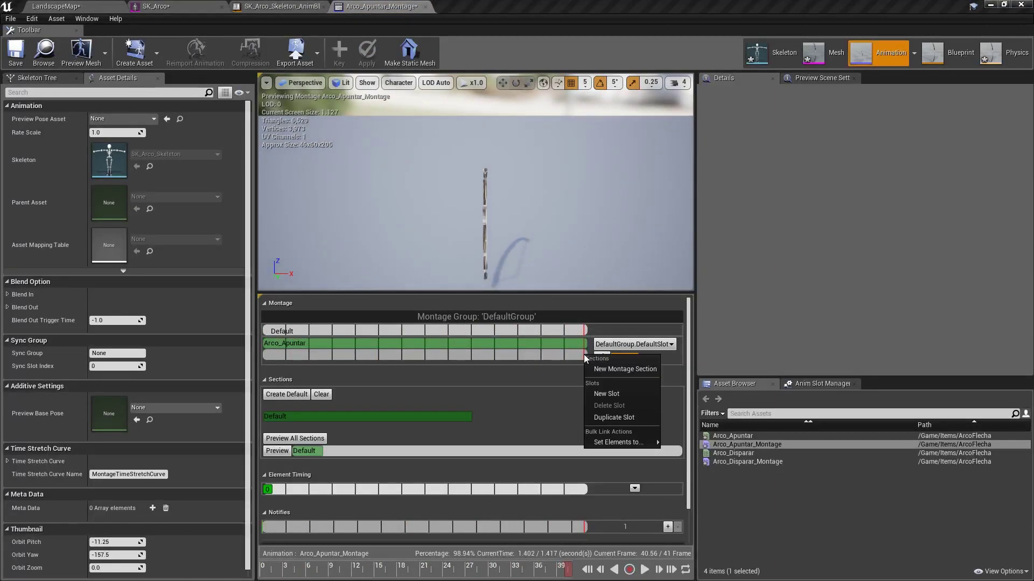
left_click(605, 370)
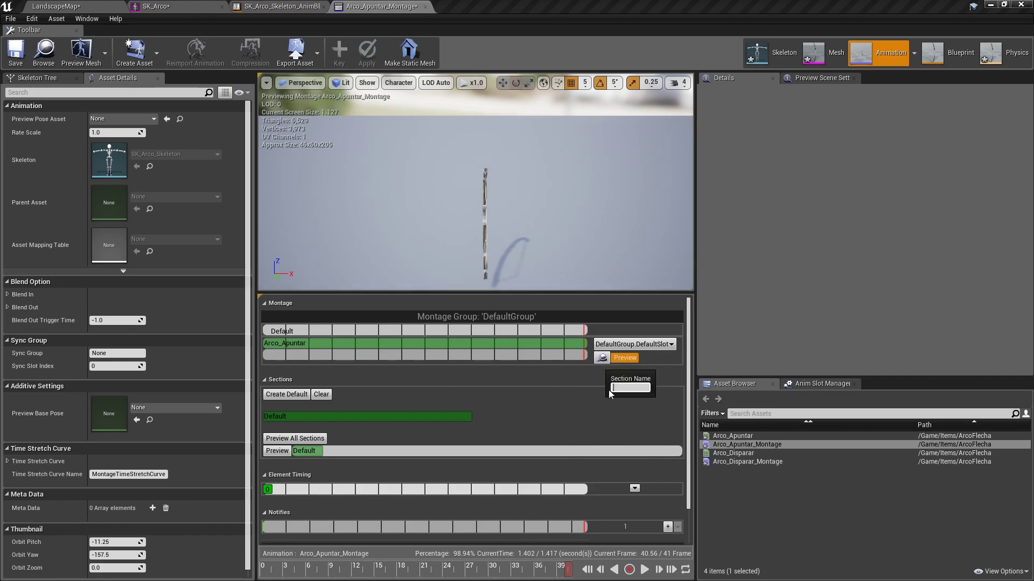
type("Loop")
key("Return")
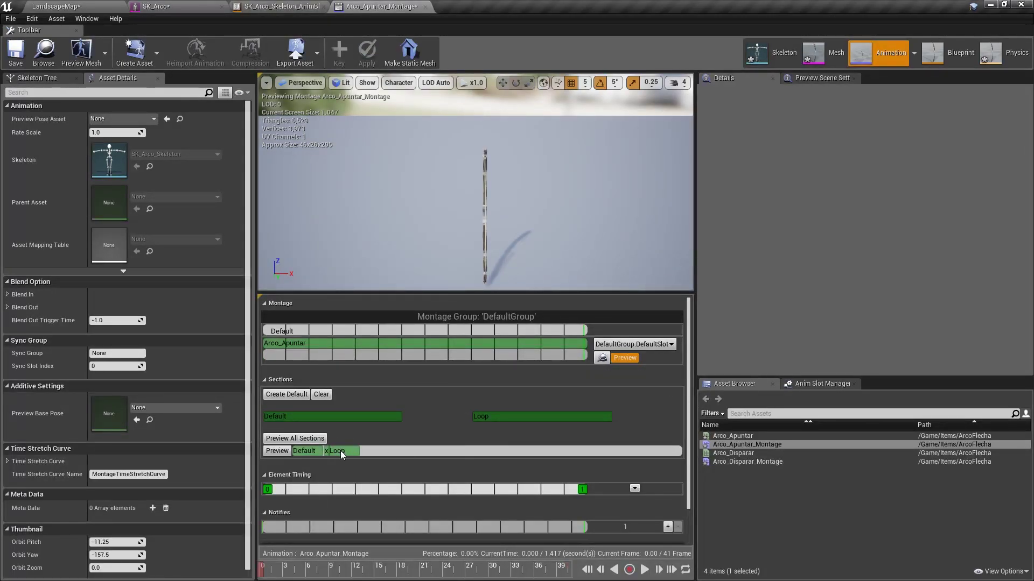
Link the Loop section to itself, save the montage, and return to LandscapeMap
left_click(340, 451)
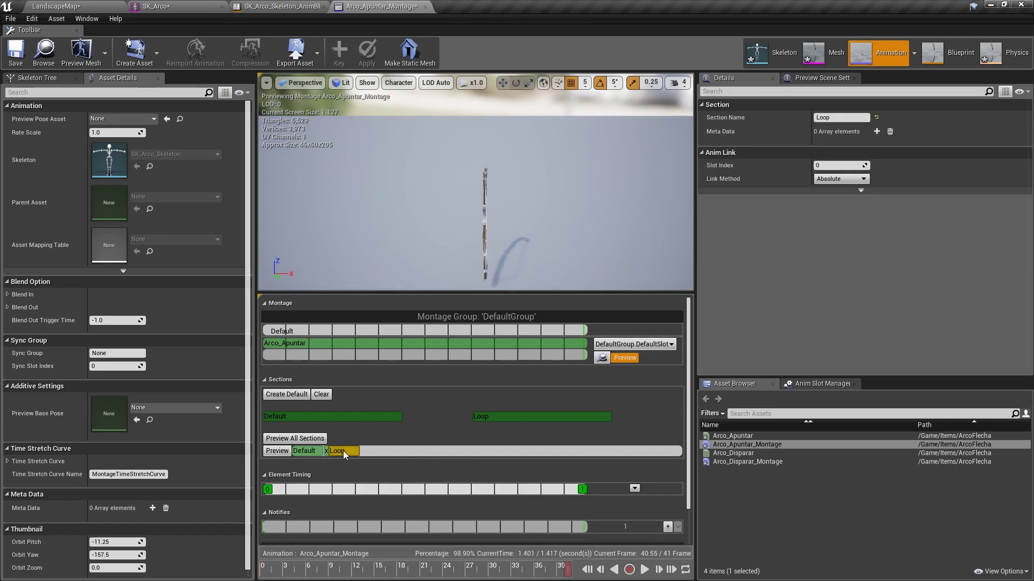
left_click(492, 416)
left_click_drag(572, 574, 380, 570)
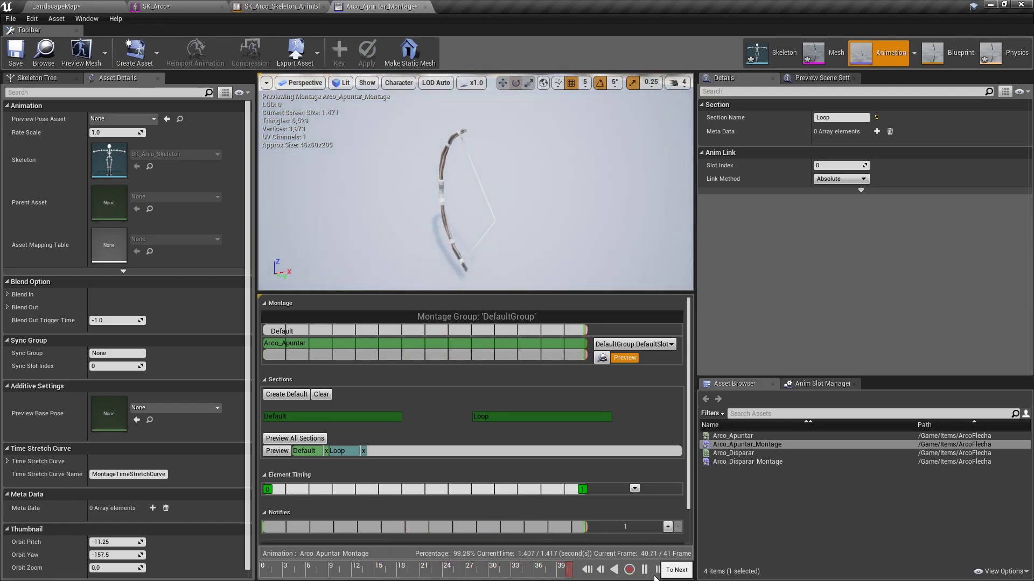
left_click_drag(437, 226, 366, 204)
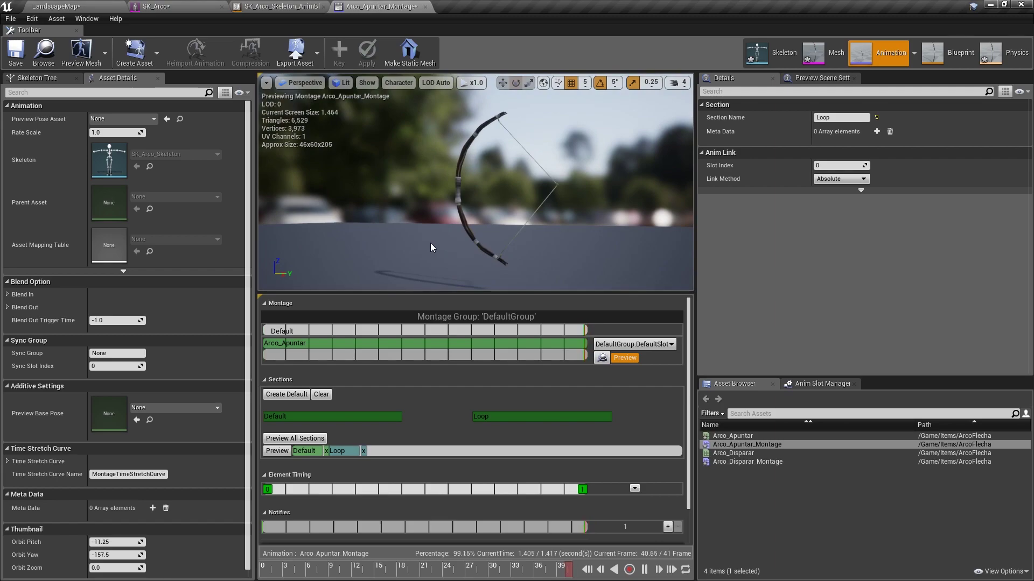
left_click(16, 51)
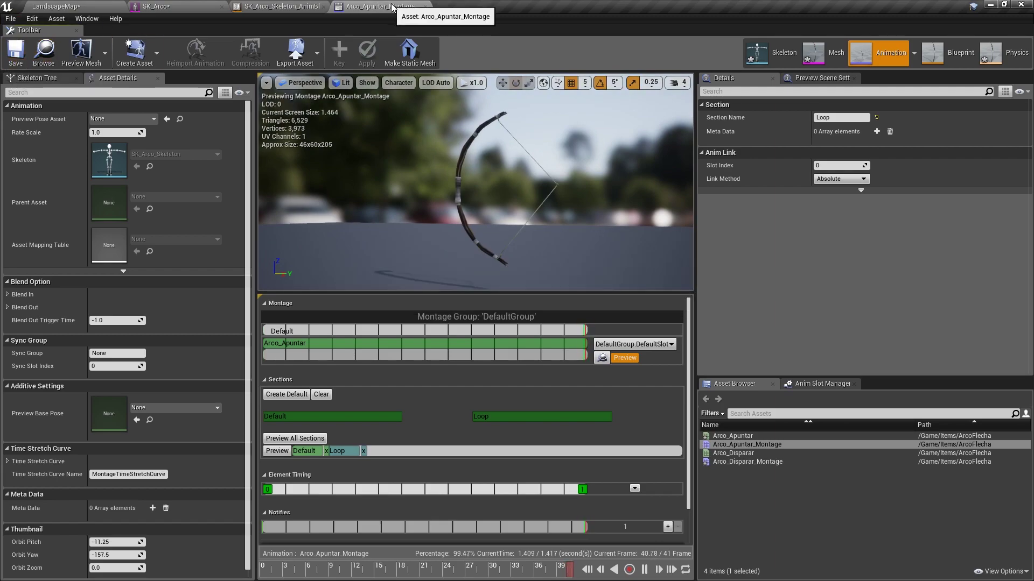
left_click(424, 7)
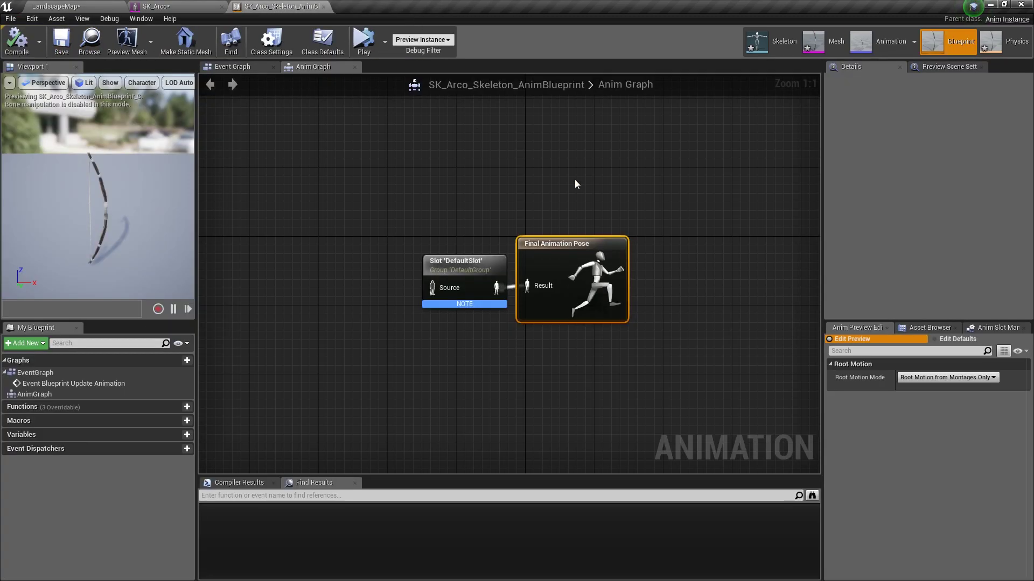
left_click(80, 5)
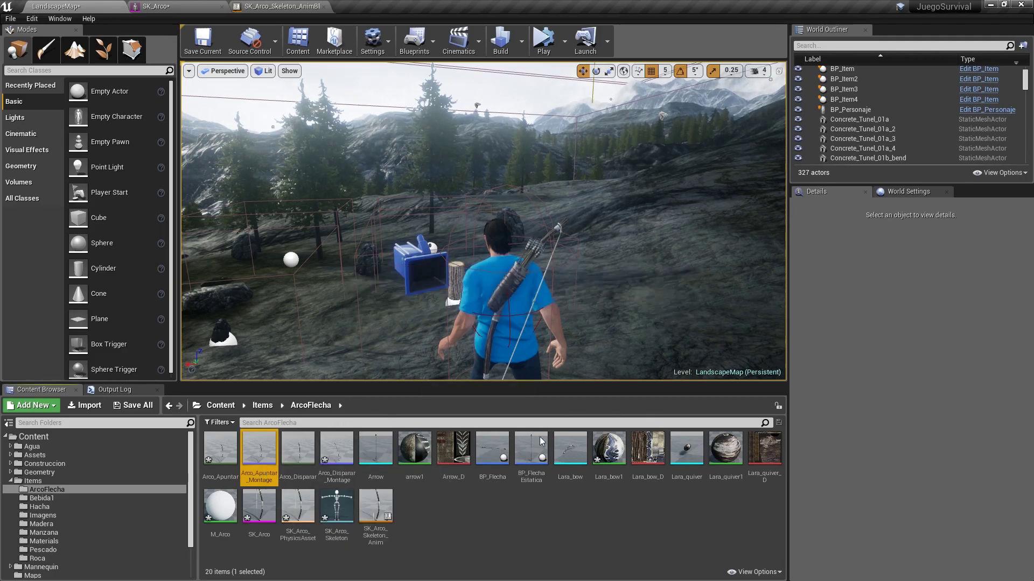
key("Return")
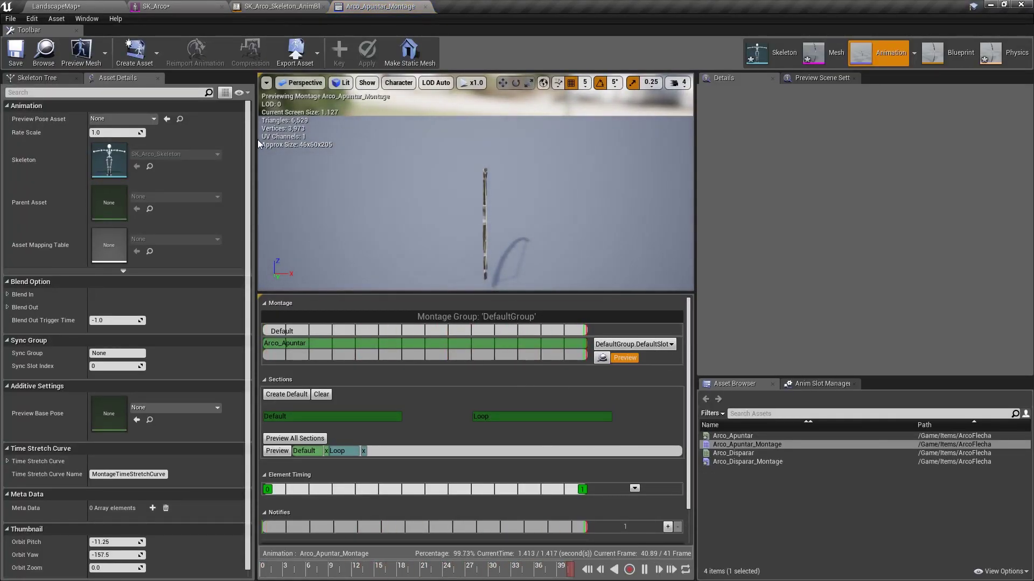
left_click(94, 5)
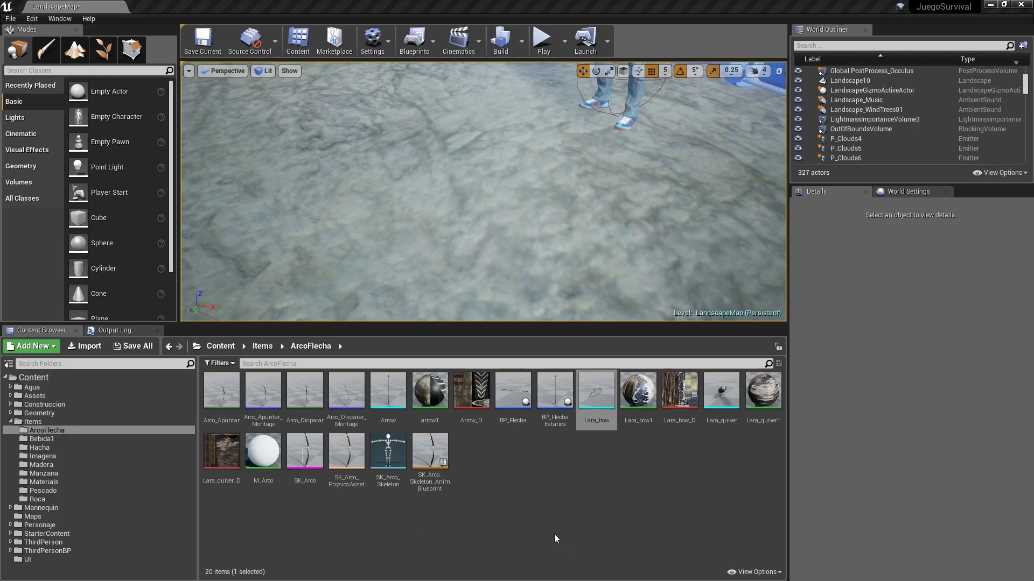
Place Lara_bow and SK_Arco in the level and focus the view on SK_Arco
left_click(581, 403)
left_click(305, 455)
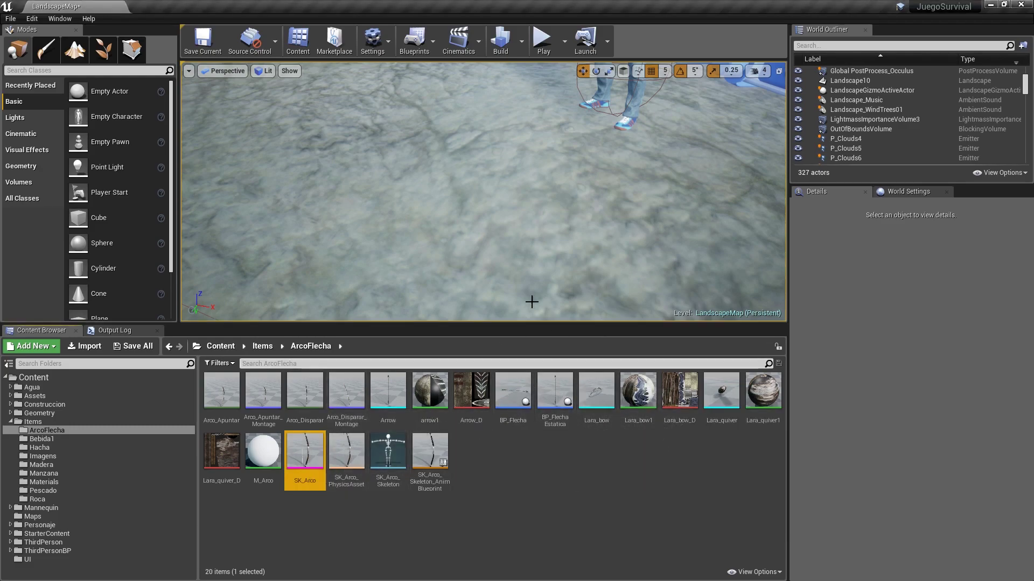
left_click_drag(603, 392, 501, 224)
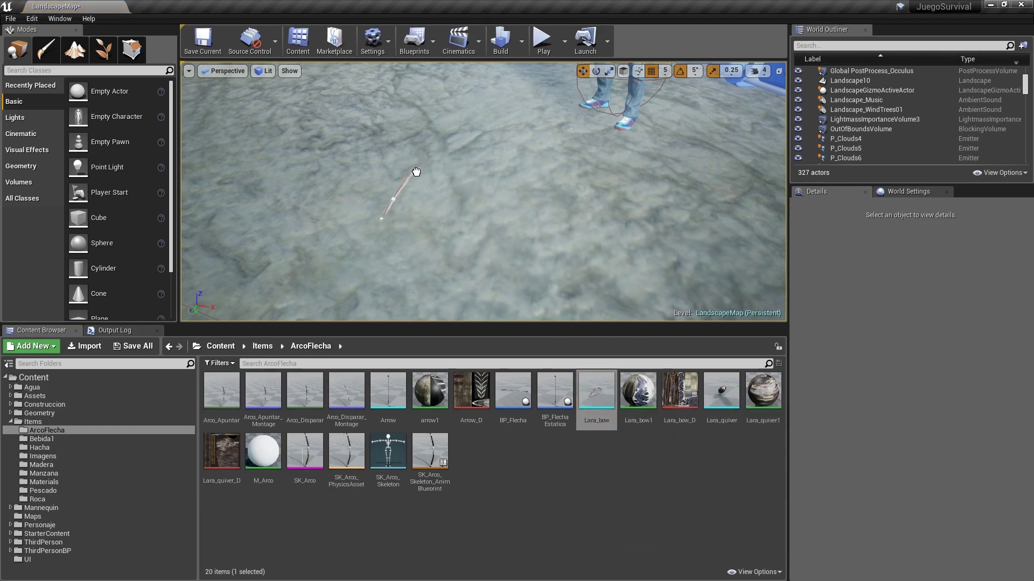
left_click_drag(416, 172, 407, 102)
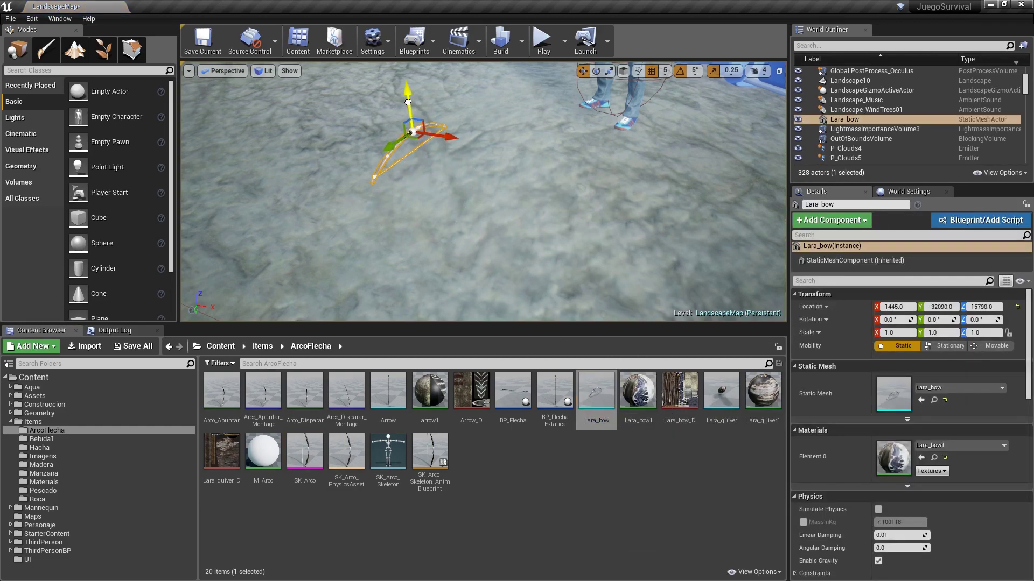
left_click_drag(310, 477, 415, 158)
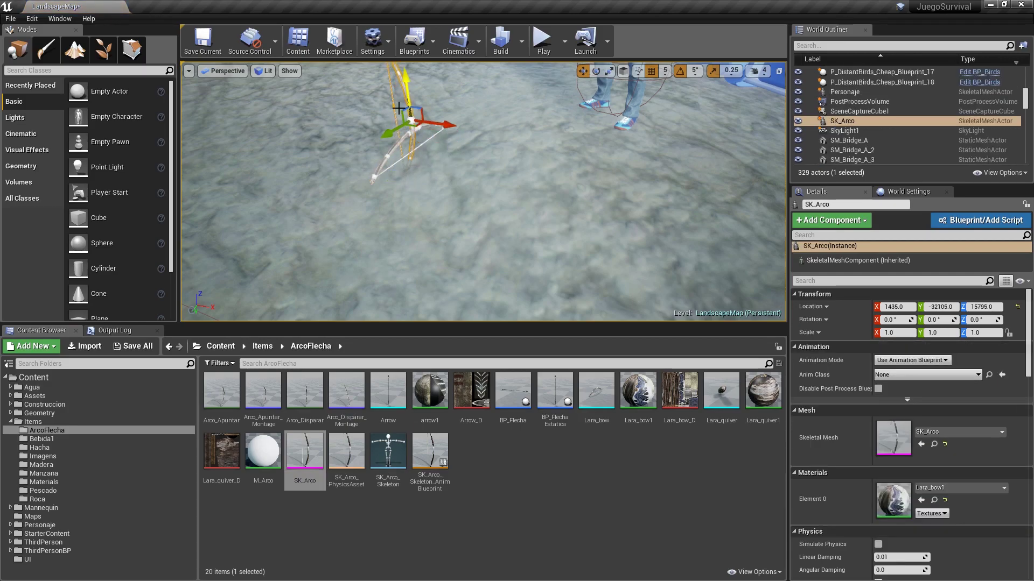
key("f")
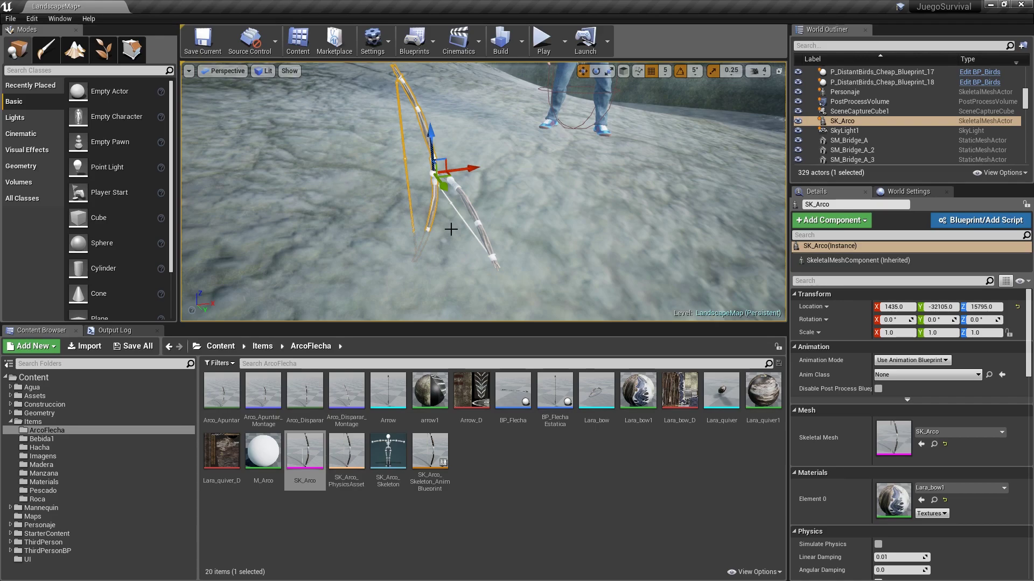
left_click_drag(531, 219, 575, 259, "alt")
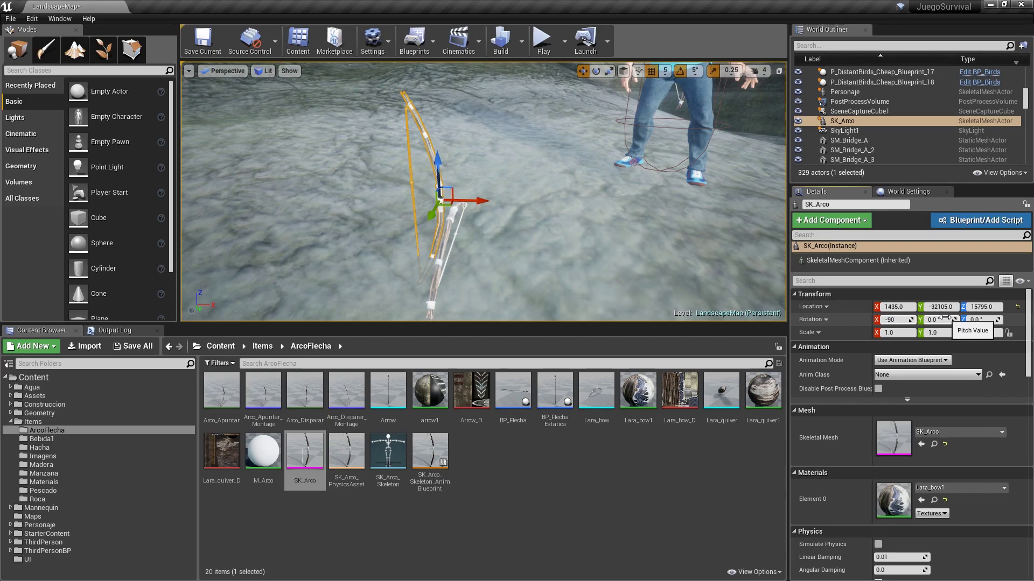
Set SK_Arco's rotation to X -90 and Y 90 in Details
left_click(946, 318)
type("9")
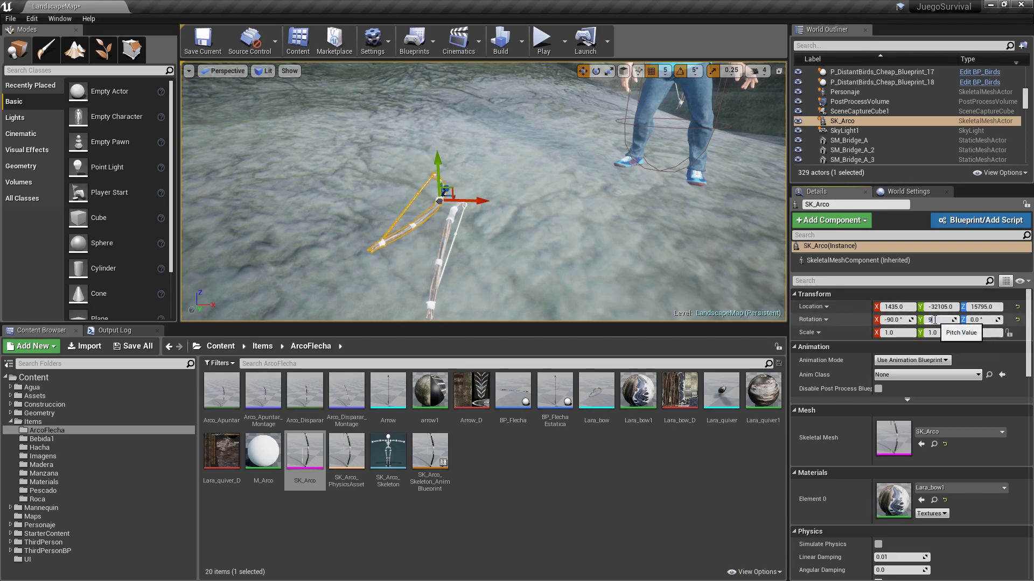
type("0")
key("Return")
mouse_move(524, 261)
left_mouse_down("alt")
mouse_move(538, 269)
mouse_move(506, 184)
left_mouse_up("alt")
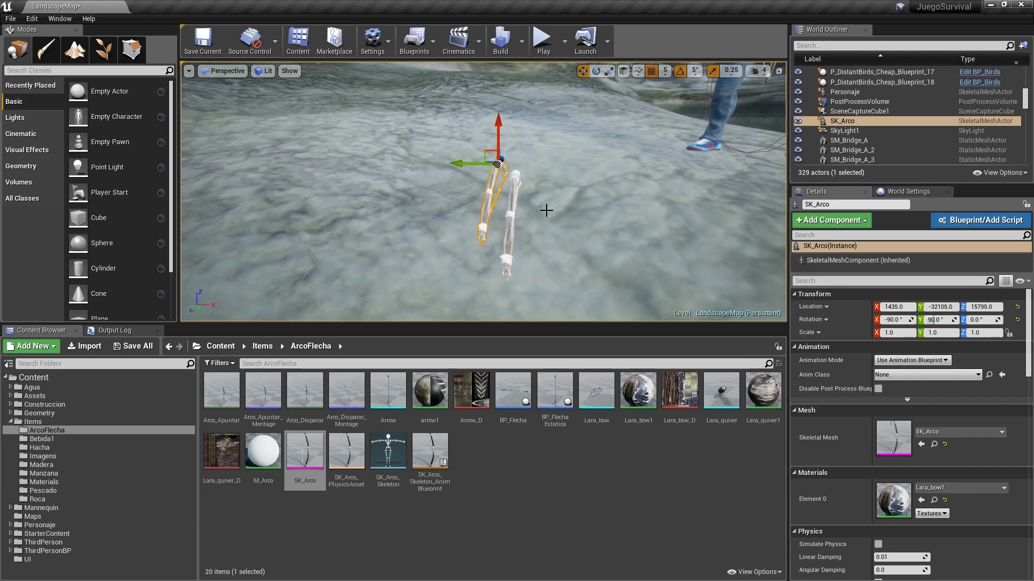
Reimport SK_Arco from SK_Arco.FBX with import rotation -90, 90, 0
double_click(307, 449)
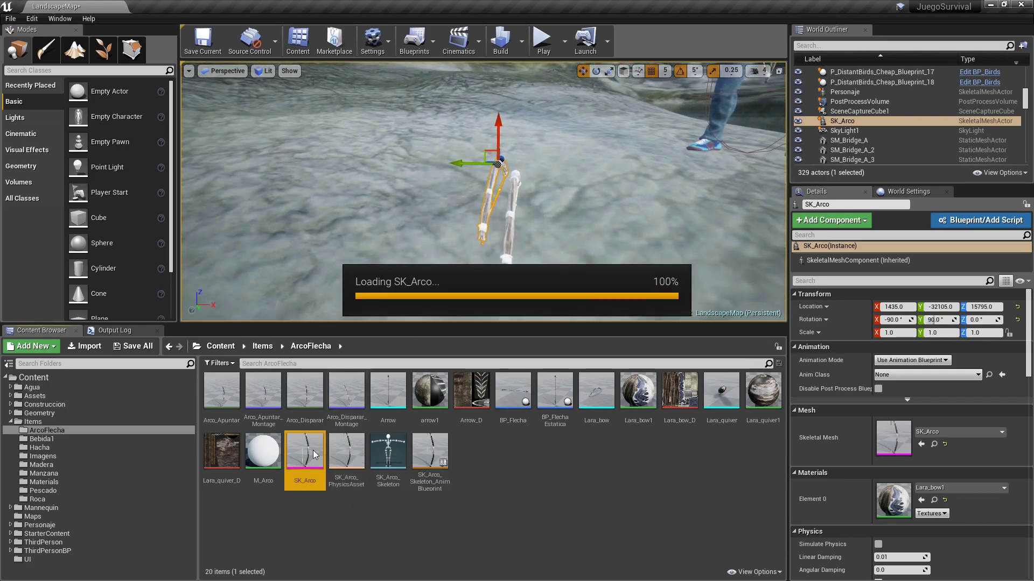
scroll(215, 301, "down", 3)
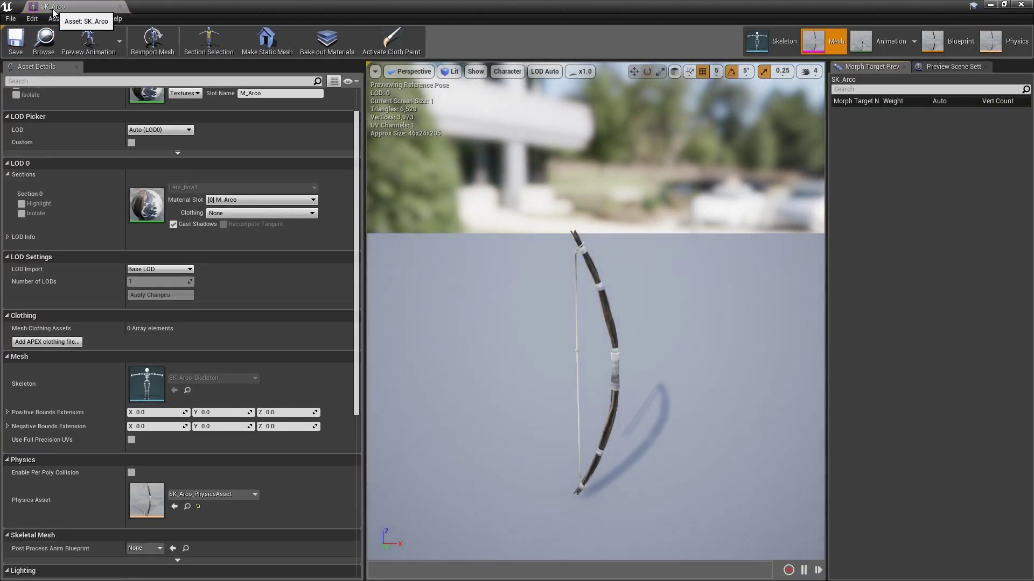
scroll(30, 254, "down", 6)
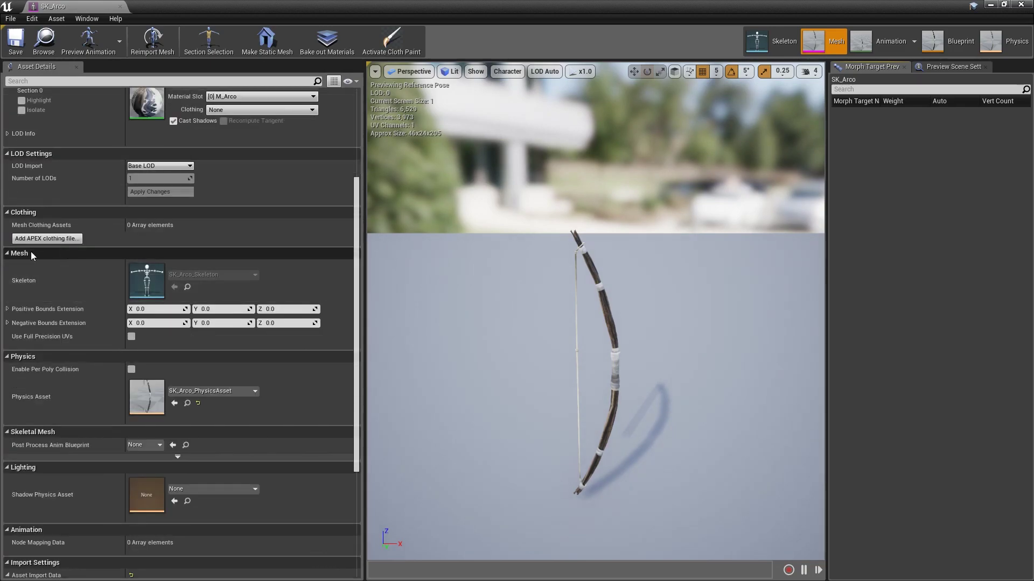
scroll(33, 384, "down", 4)
scroll(57, 411, "down", 4)
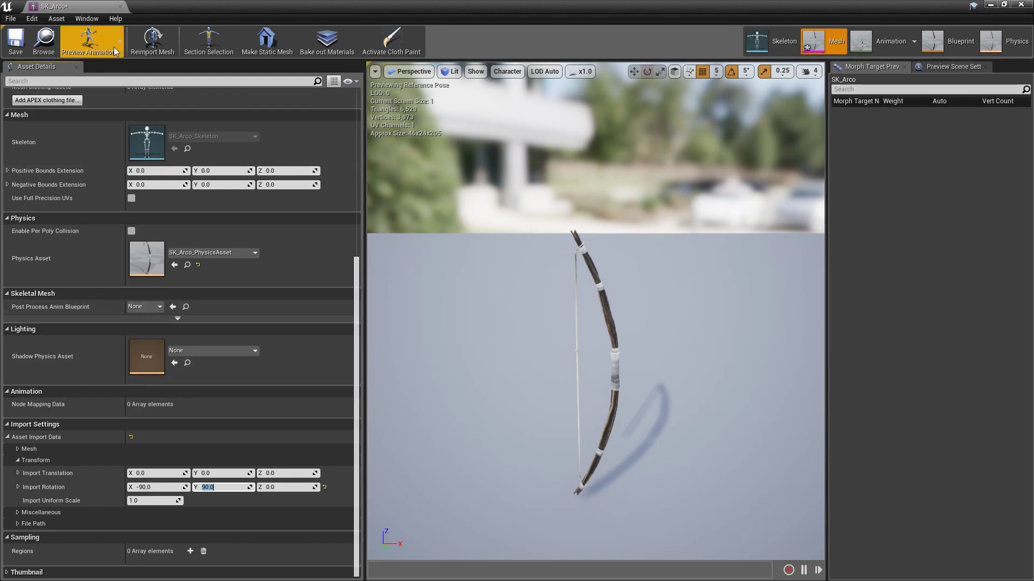
left_click(162, 46)
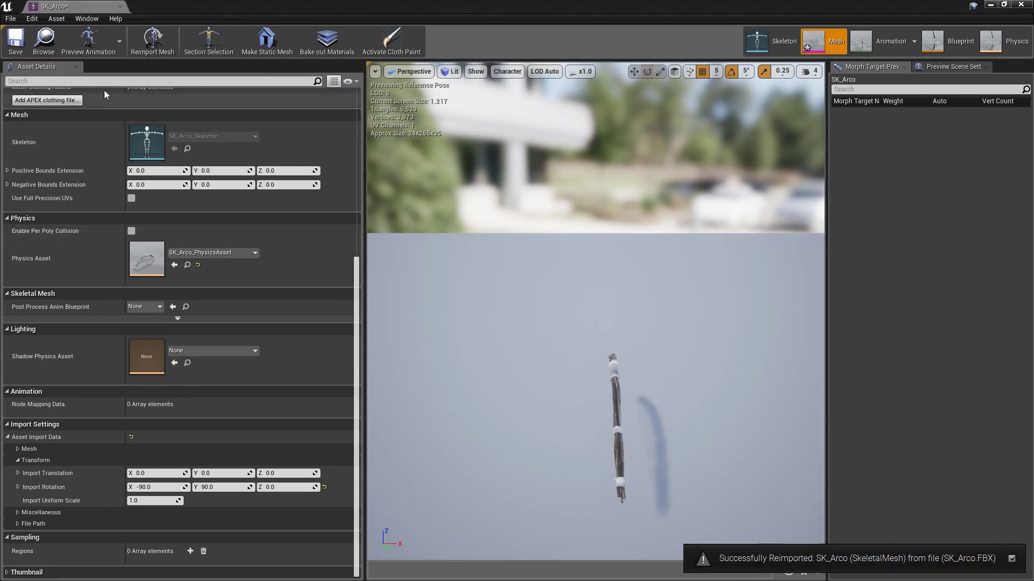
Reset the placed bow's X rotation to 0 and focus the view on it
left_click(98, 6)
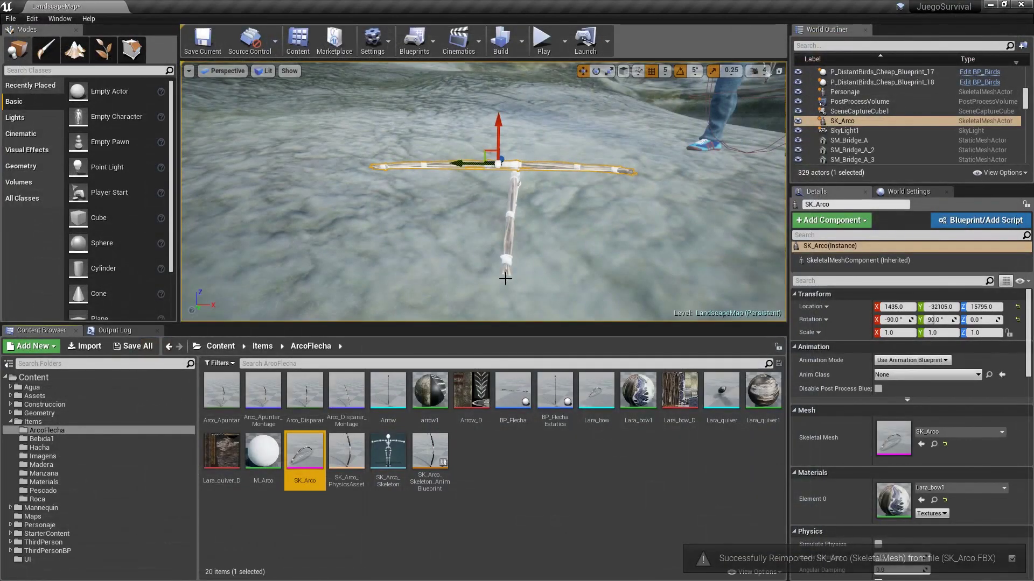
left_click(884, 319)
type("0")
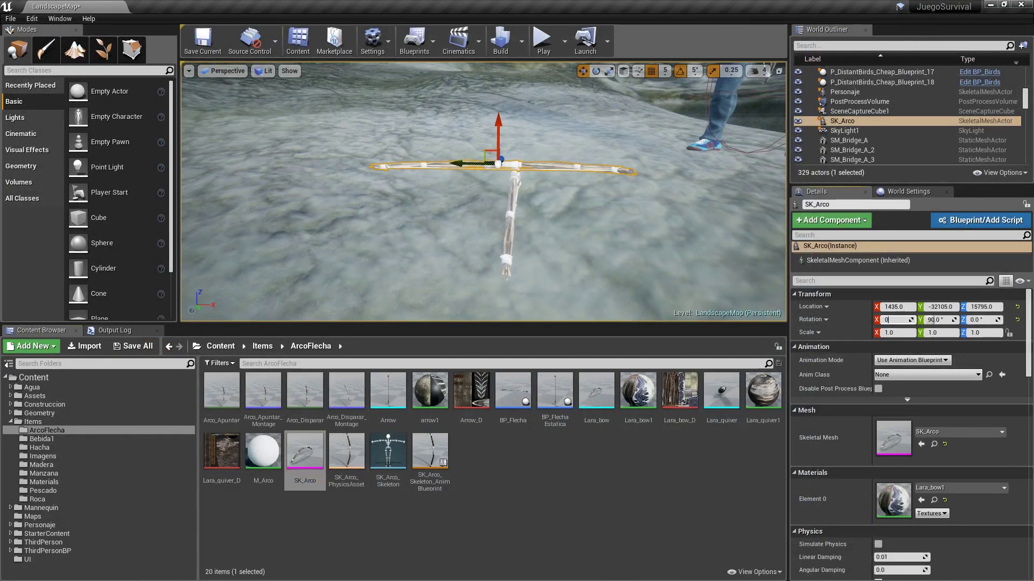
key("Tab")
type("0")
key("Return")
key("f")
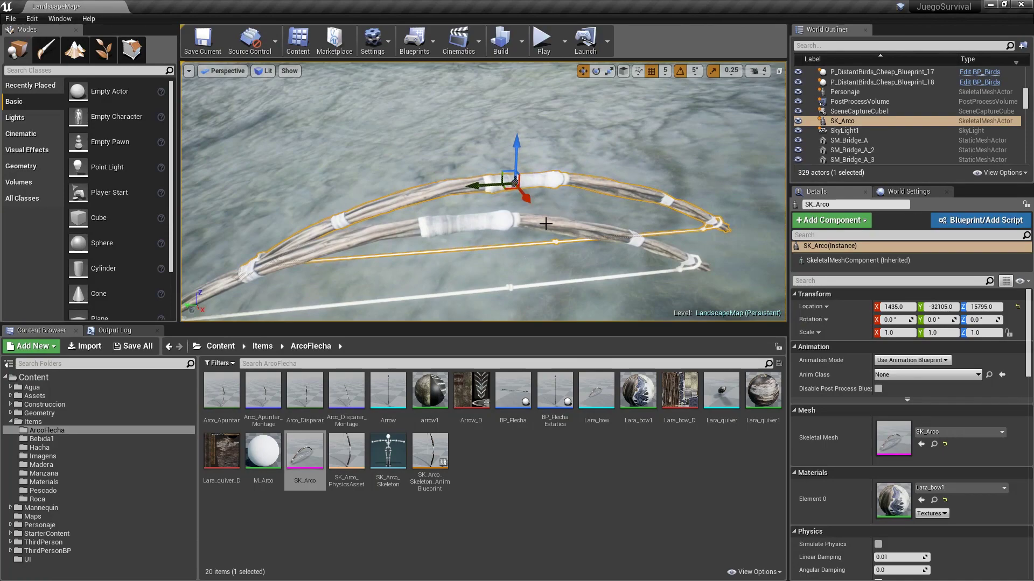
Delete both placed bows from the level
key("Delete")
left_click(544, 218)
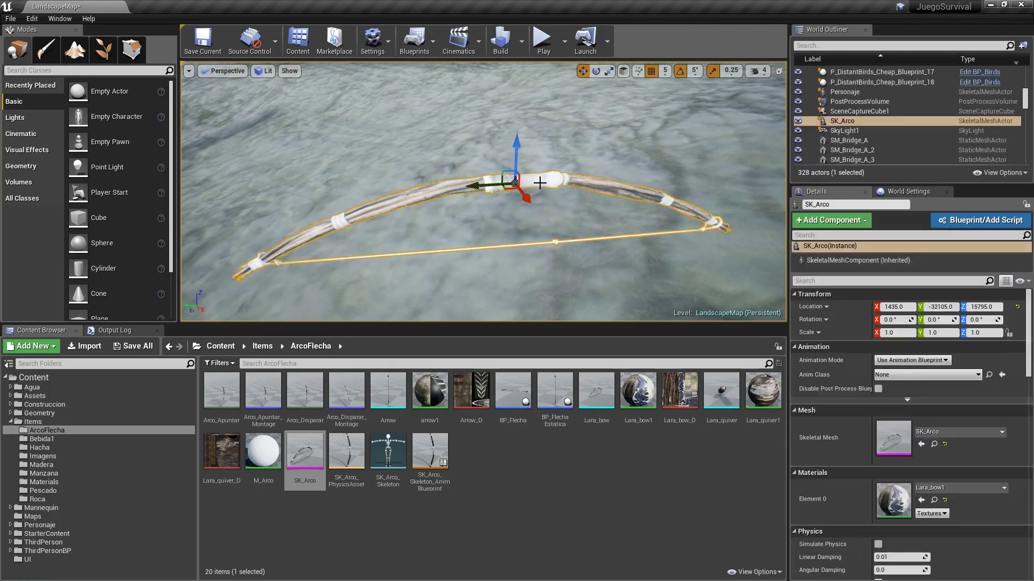
key("Delete")
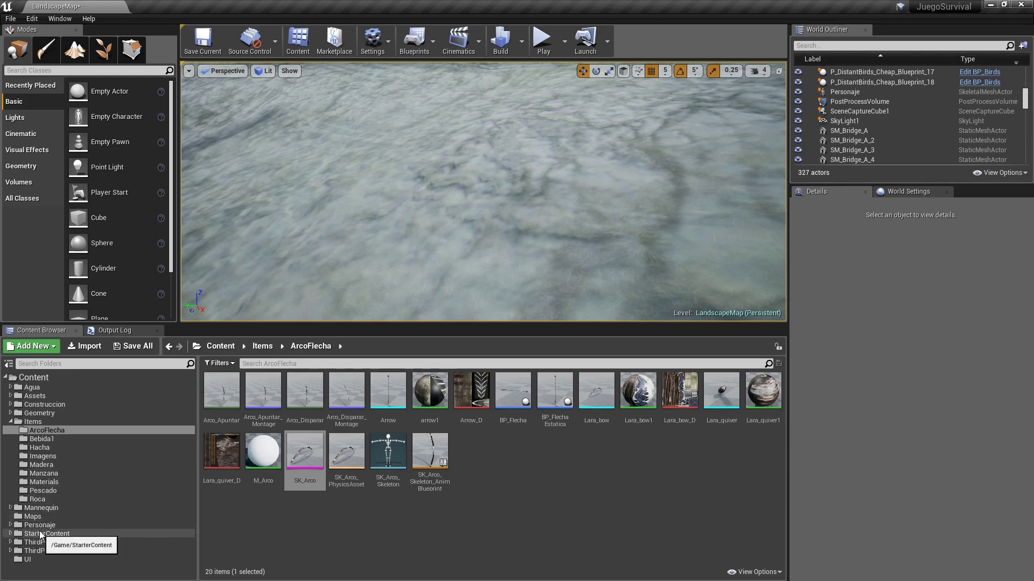
Open the BP_Personaje blueprint from the Personaje folder
left_click(40, 526)
double_click(405, 401)
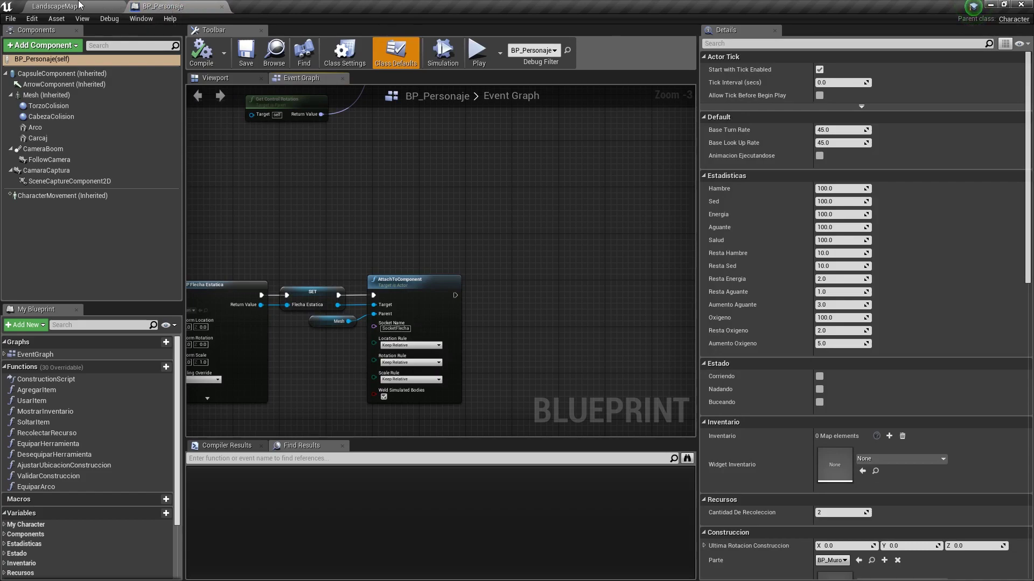
left_click(79, 6)
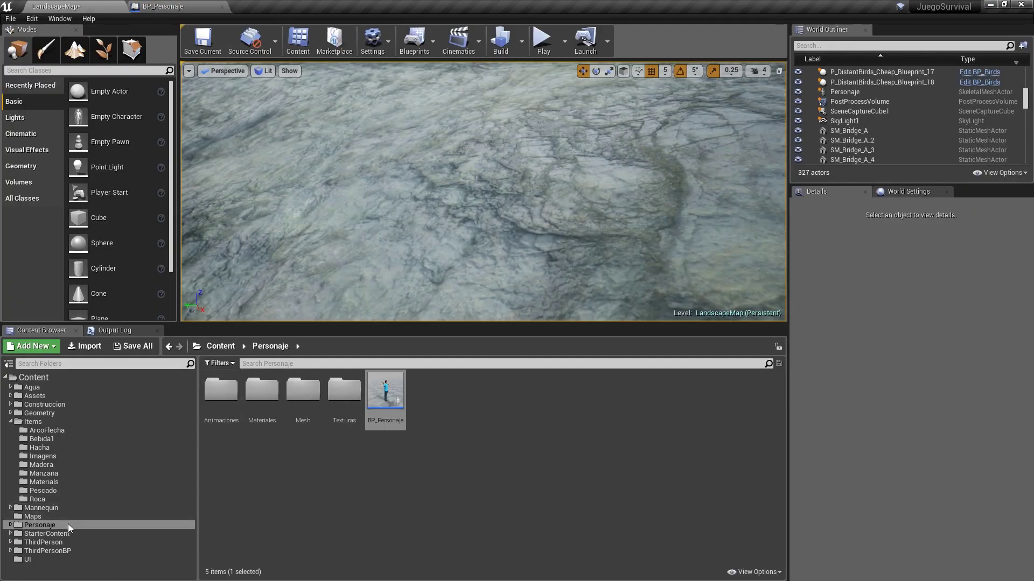
Open Personaje_Skeleton and remove all attached preview assets
double_click(303, 390)
double_click(457, 406)
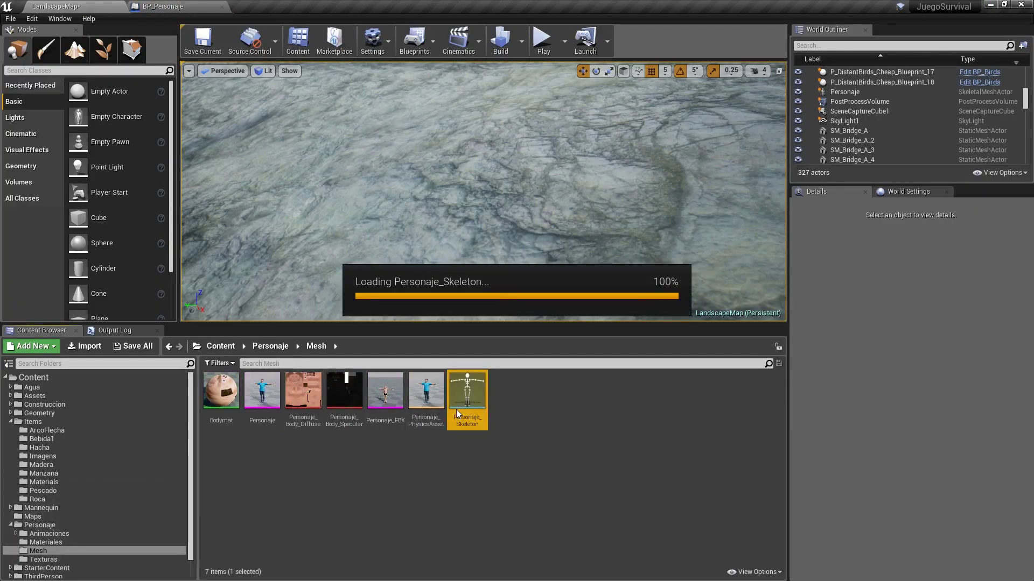
scroll(183, 369, "down", 5)
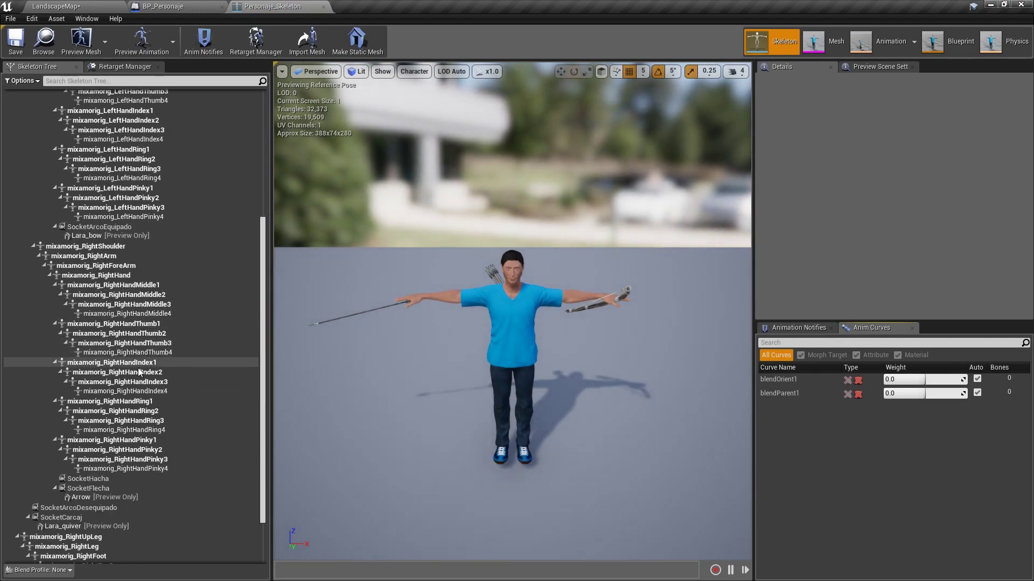
right_click(89, 425)
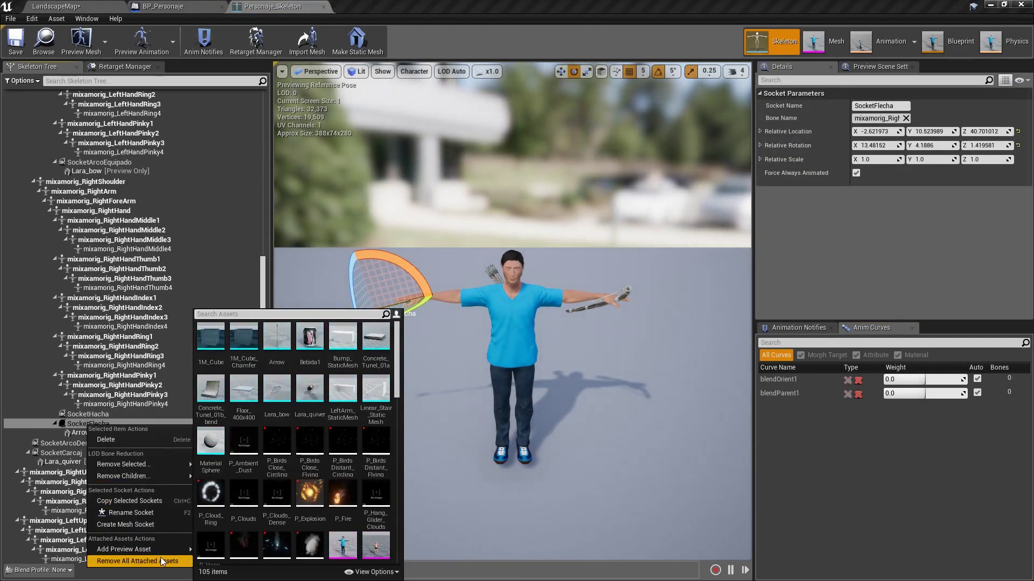
left_click(157, 561)
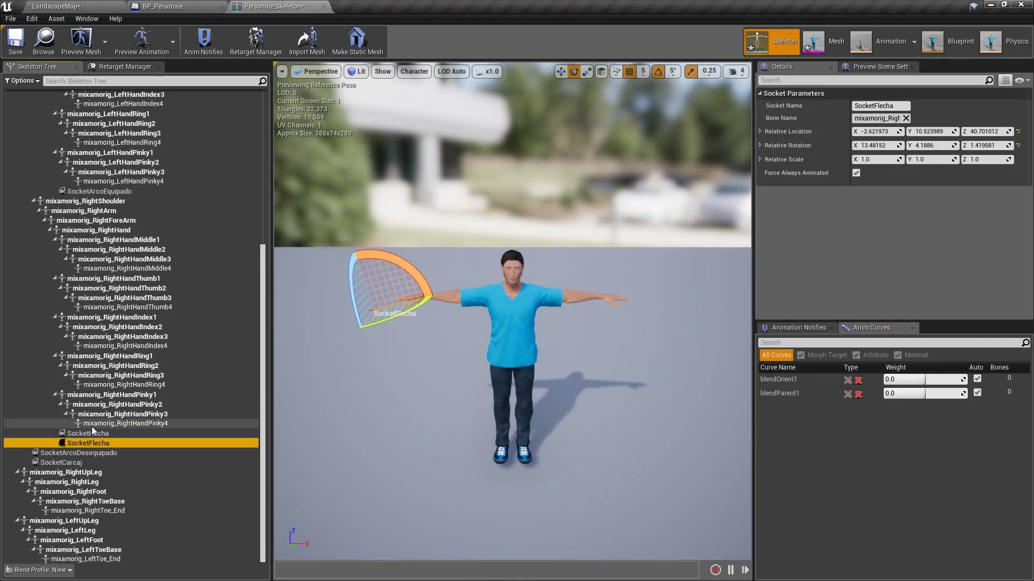
Preview SK_Arco on SocketArcoDesequipado and SocketArcoEquipado, then return to BP_Personaje
right_click(89, 456)
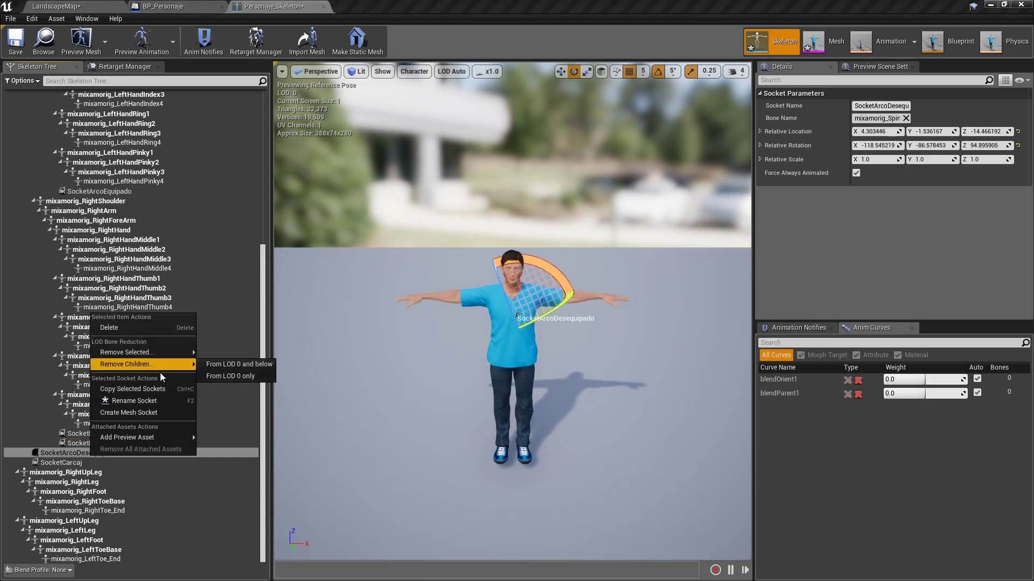
mouse_move(129, 438)
type("arco")
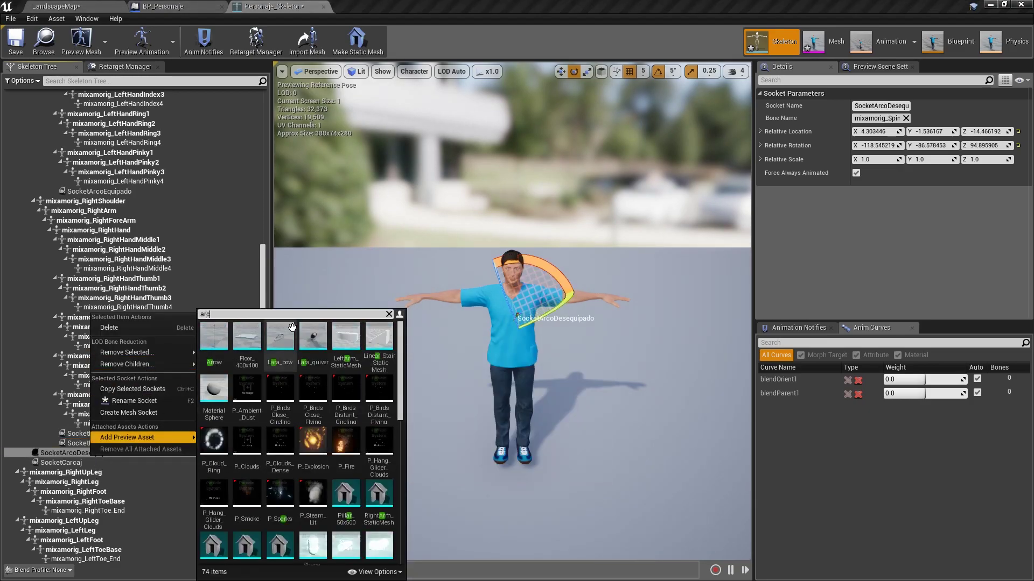
left_click(379, 339)
left_click_drag(511, 376, 345, 377, "alt")
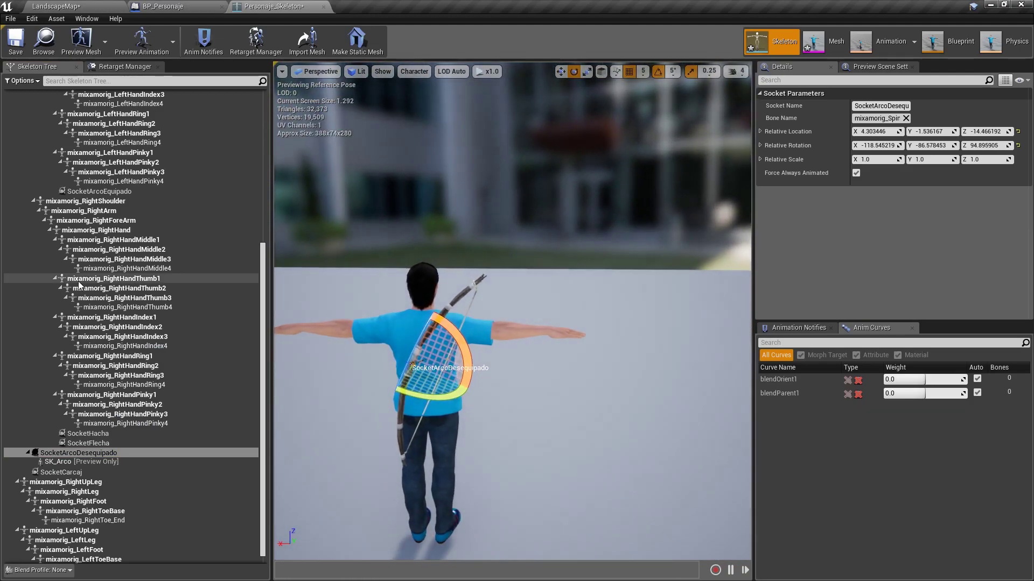
left_click(100, 192)
right_click(102, 192)
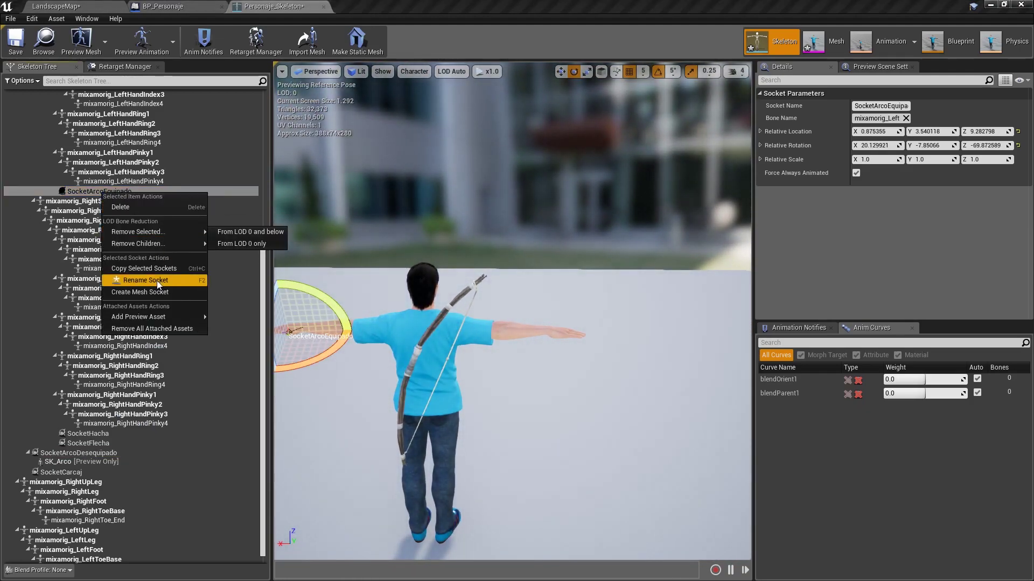
mouse_move(163, 317)
type("arc")
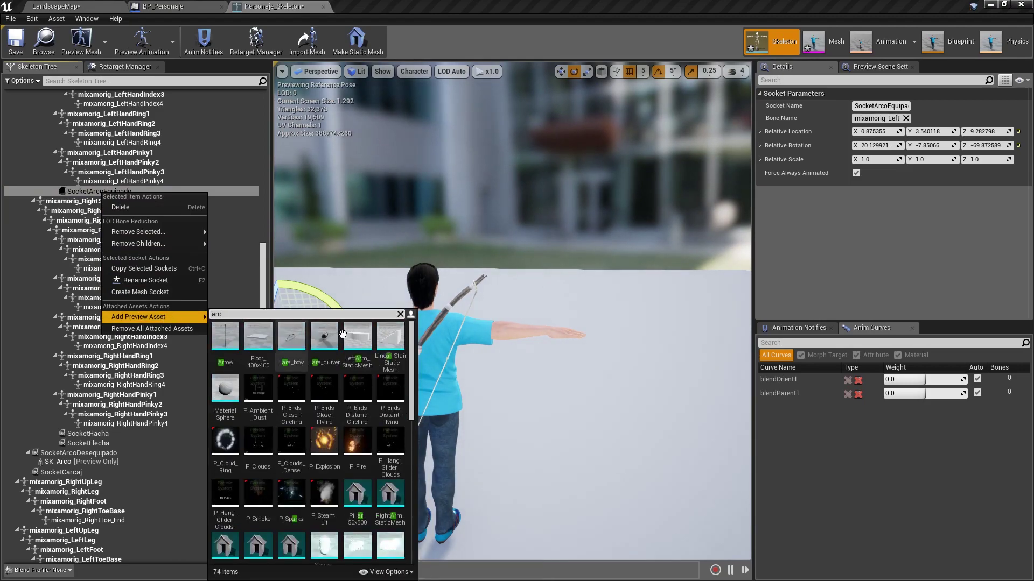
left_click(397, 346)
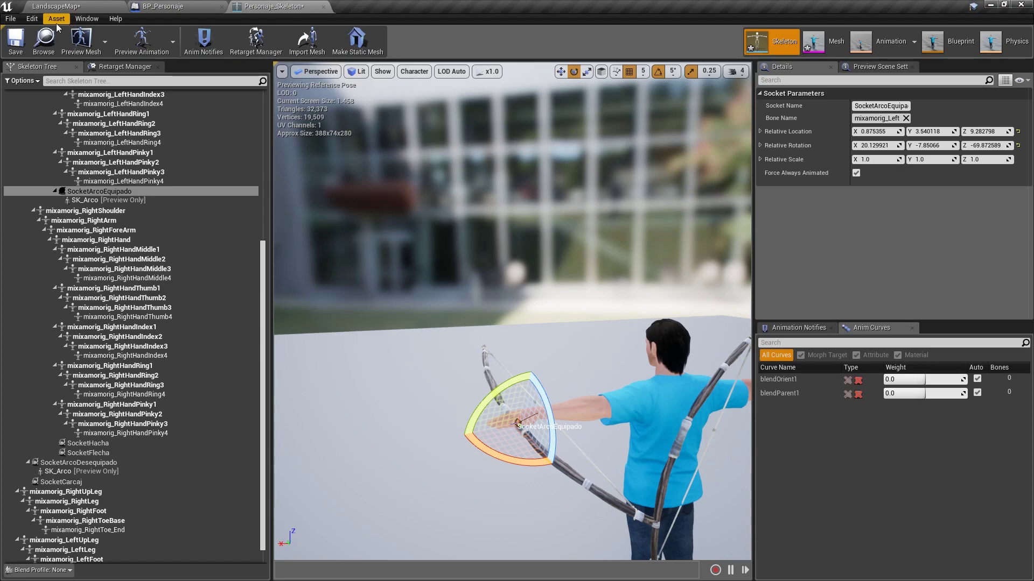
left_click(188, 6)
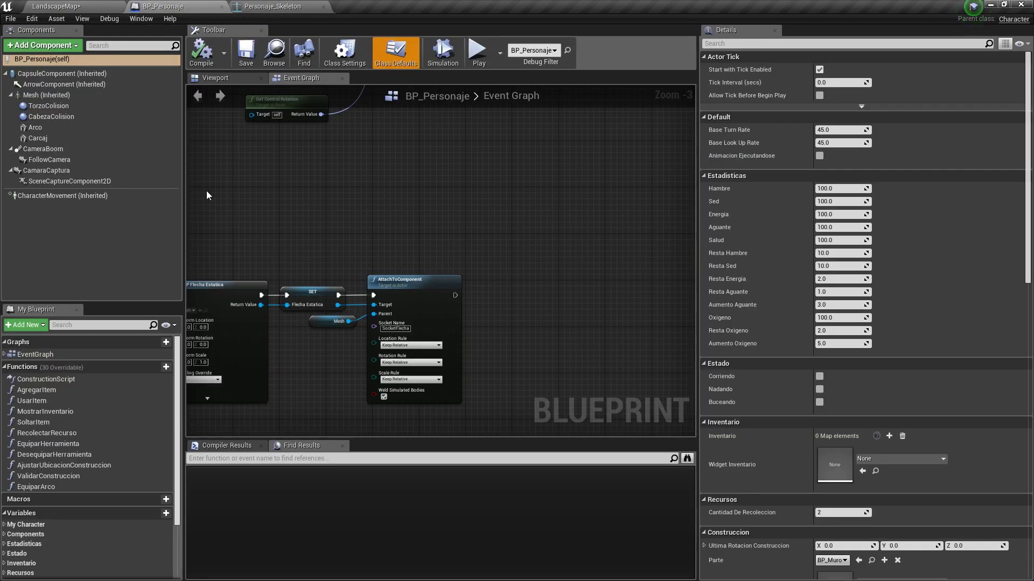
Show BP_Personaje in the Viewport, select CapsuleComponent and bring up the Add Component list
right_click_drag(207, 196, 472, 252)
left_click(35, 128)
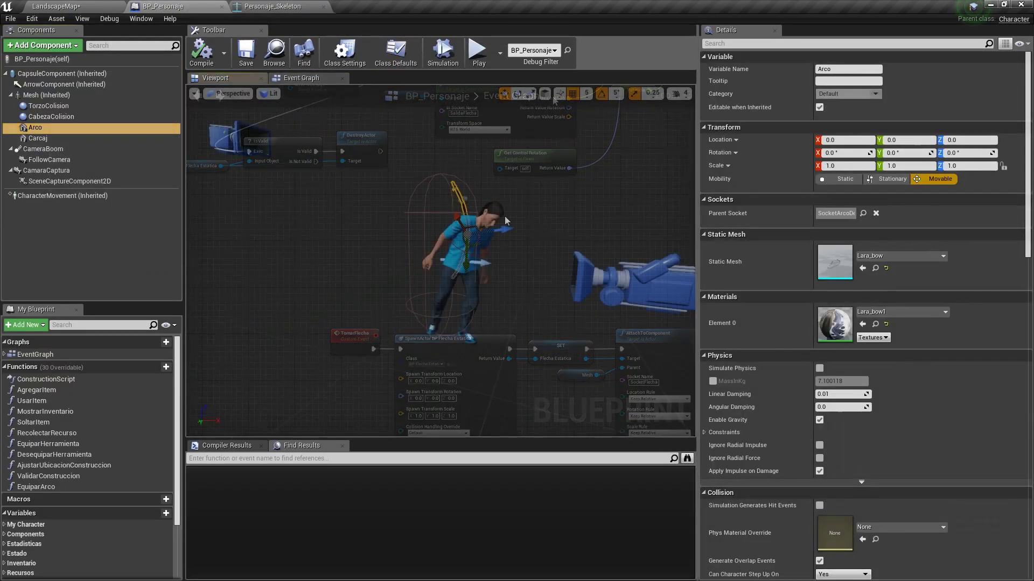
right_click_drag(377, 258, 485, 258)
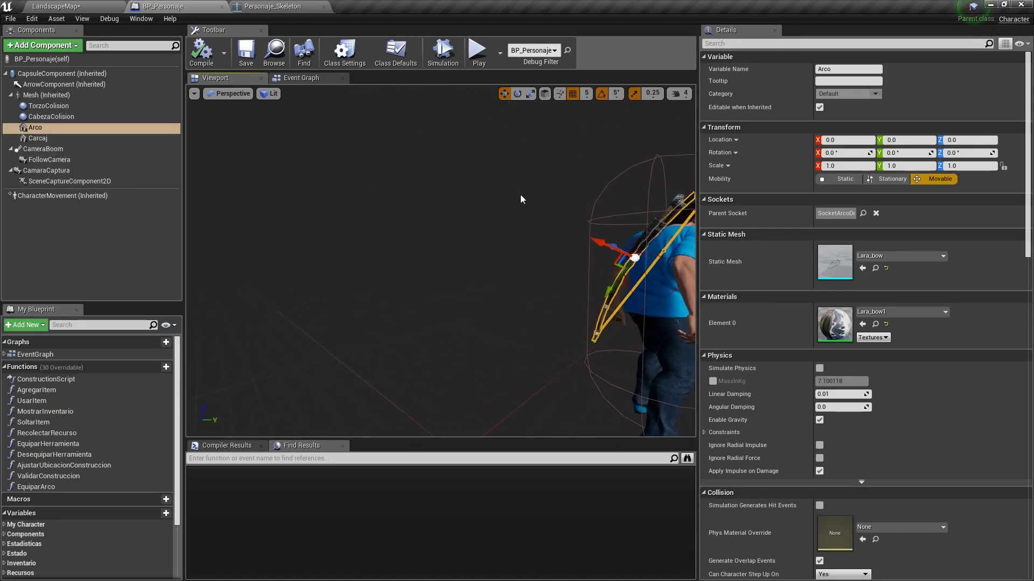
left_click(47, 73)
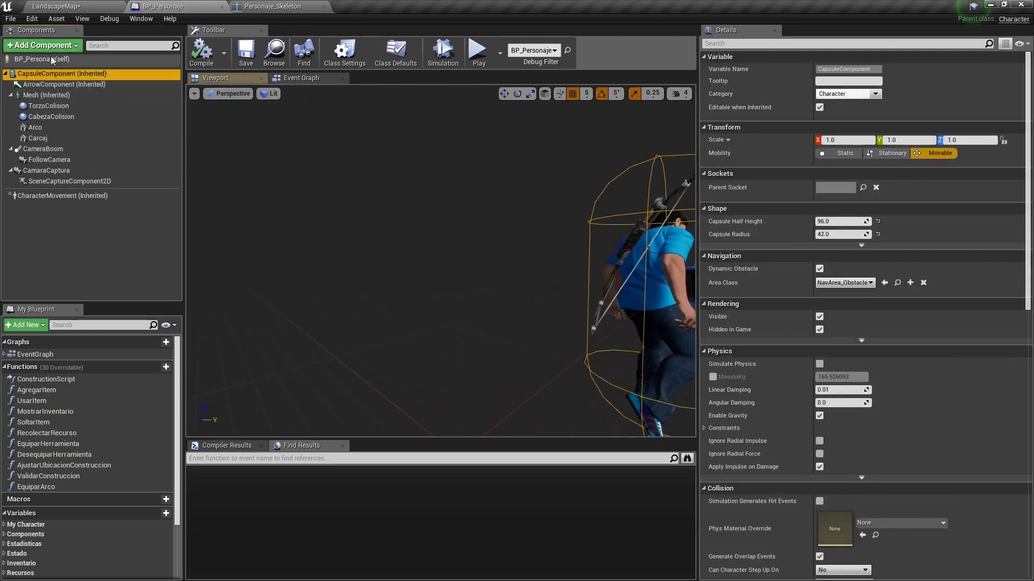
left_click(56, 52)
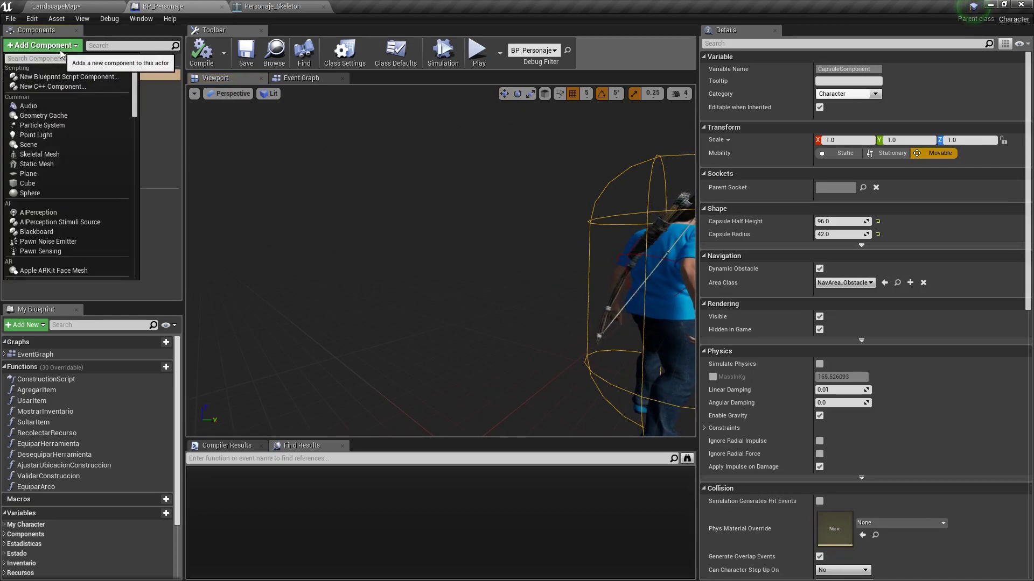
Add a Skeletal Mesh component and rename the old Arco bow to ArcoBorrar
type("skel")
key("Return")
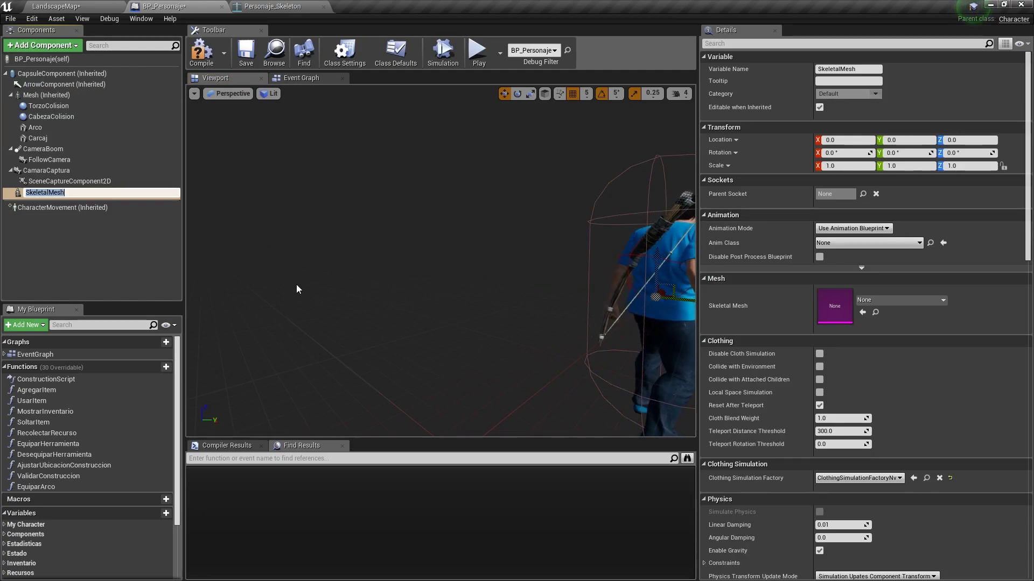
left_click(36, 132)
key("F2")
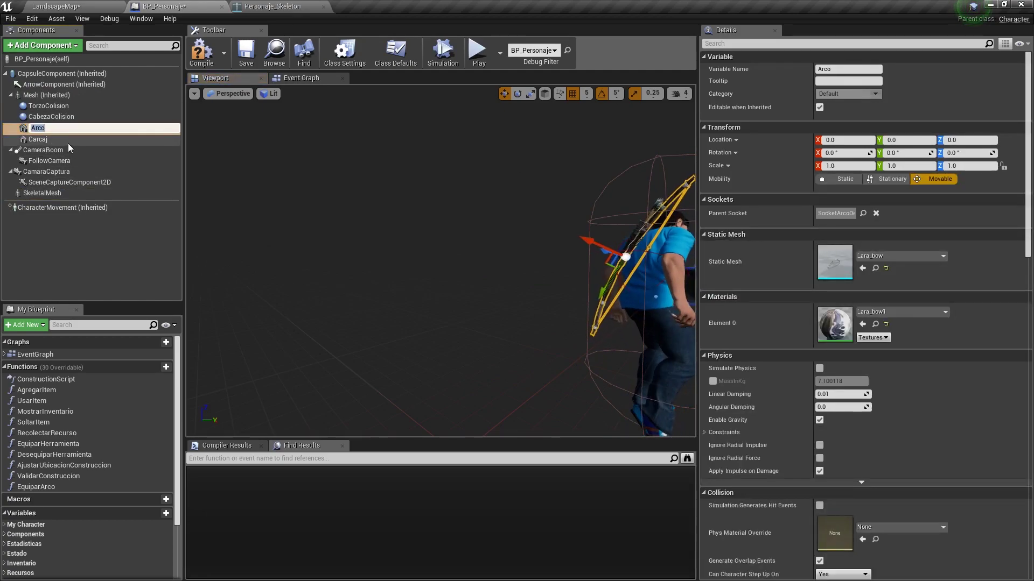
type("Borrar")
key("Return")
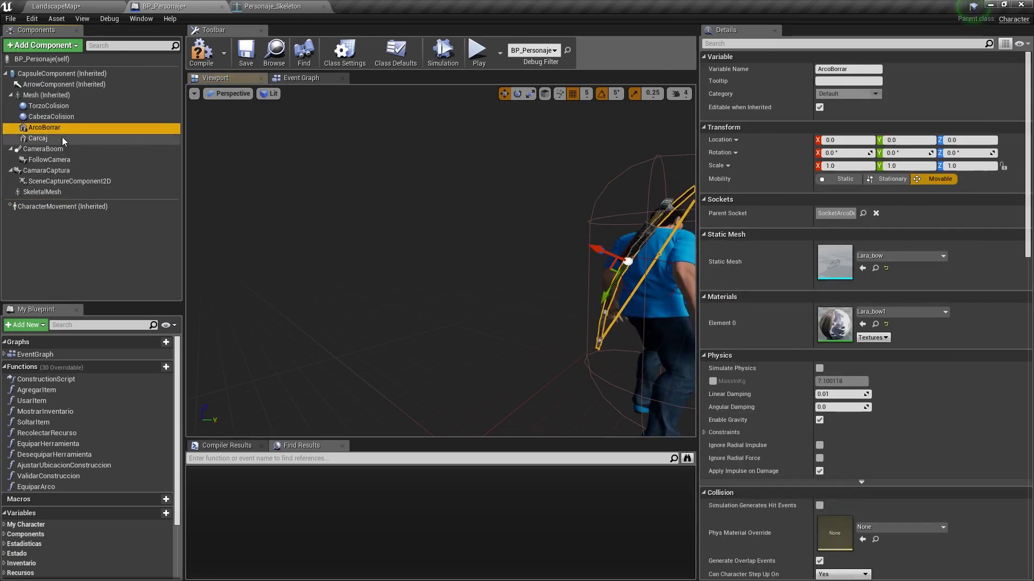
Rename the new skeletal mesh component Arco and assign it the SK_Arco mesh
left_click(42, 192)
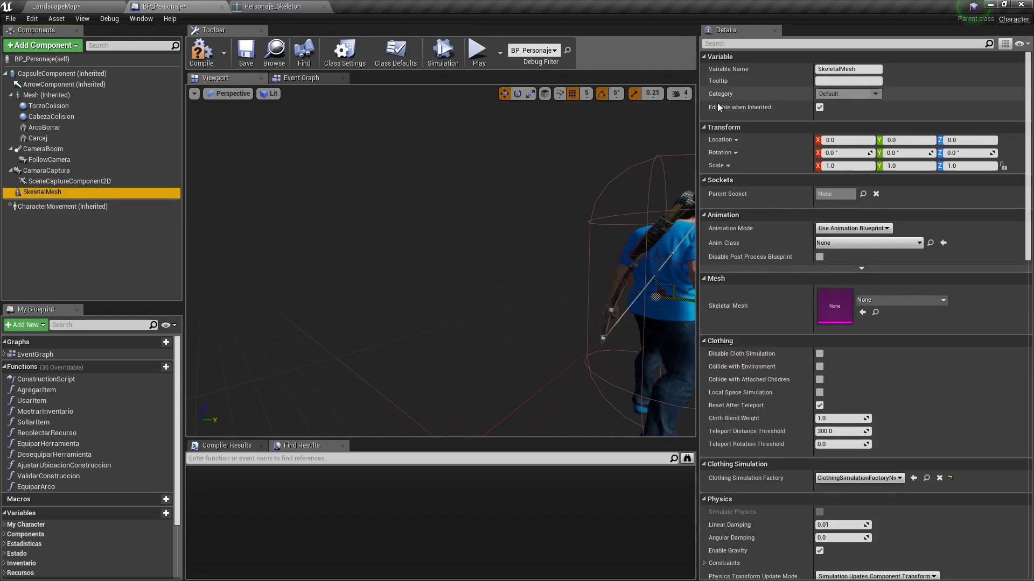
key("F2")
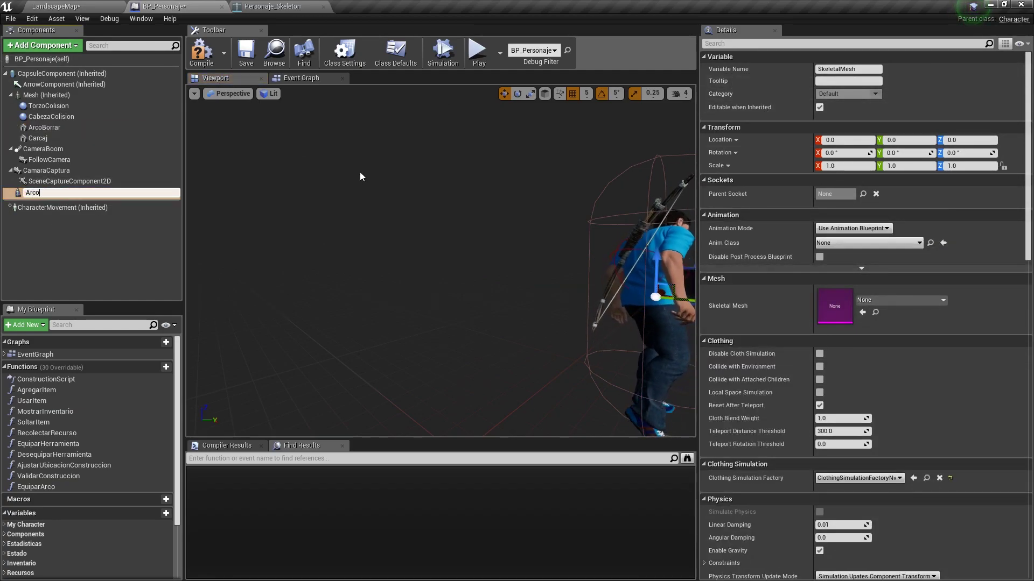
type("Arco")
key("Return")
left_click(871, 300)
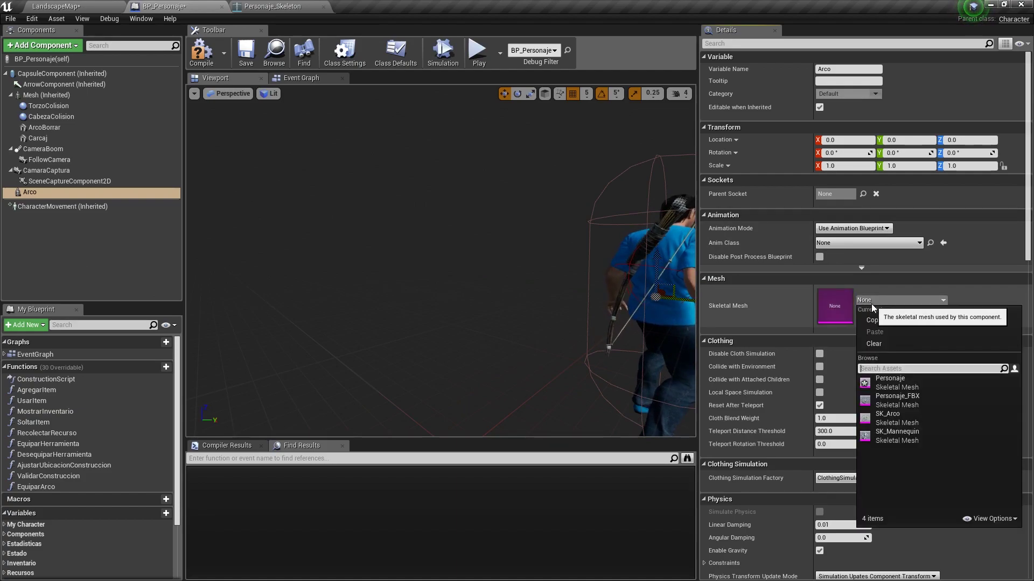
left_click(888, 418)
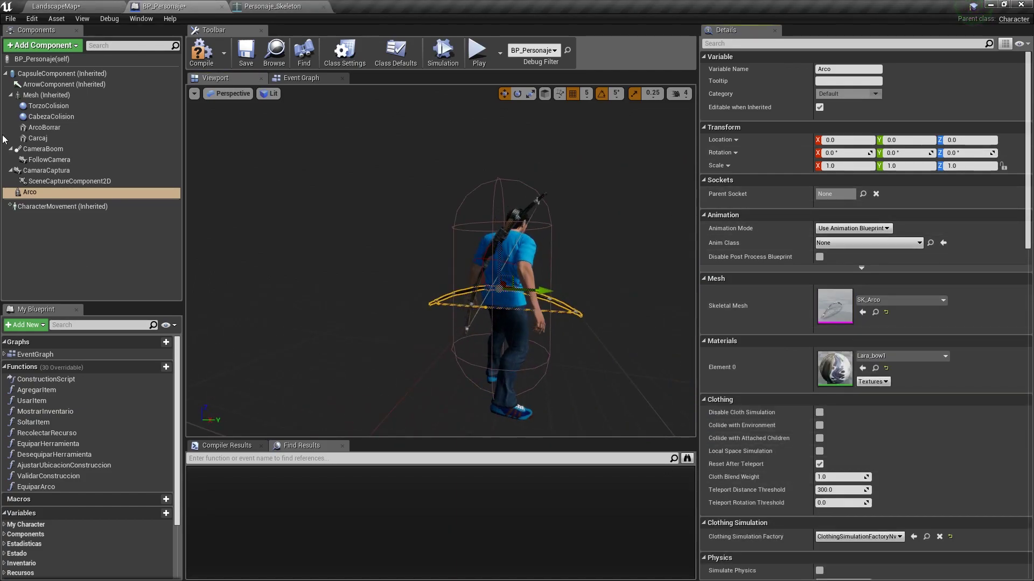
Attach Arco under the character's Mesh at SocketArcoDesequipado
left_click_drag(38, 193, 43, 101)
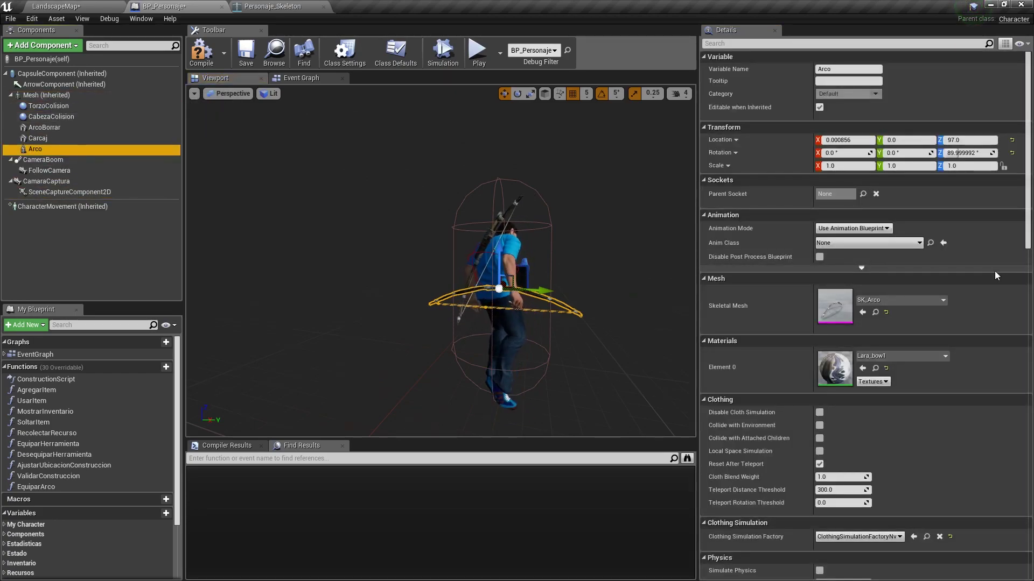
left_click(863, 194)
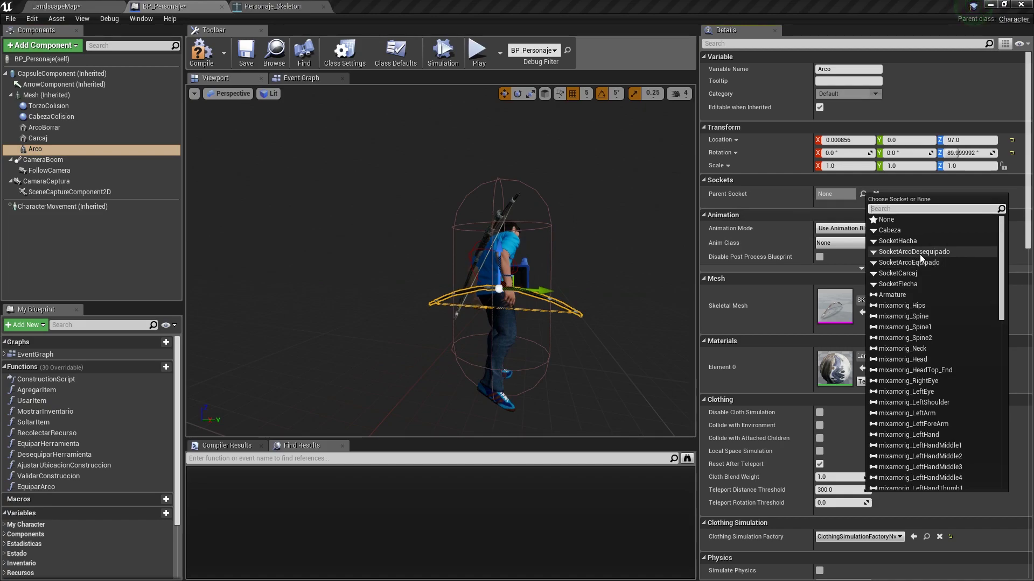
left_click(920, 253)
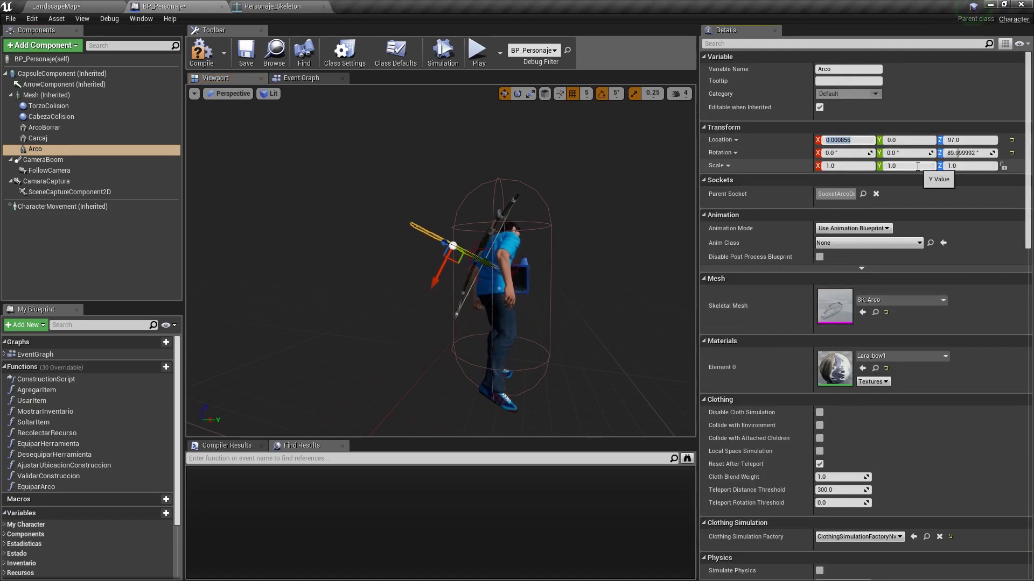
Zero Arco's location and rotation and check the bow hanging on the character's back
type("0")
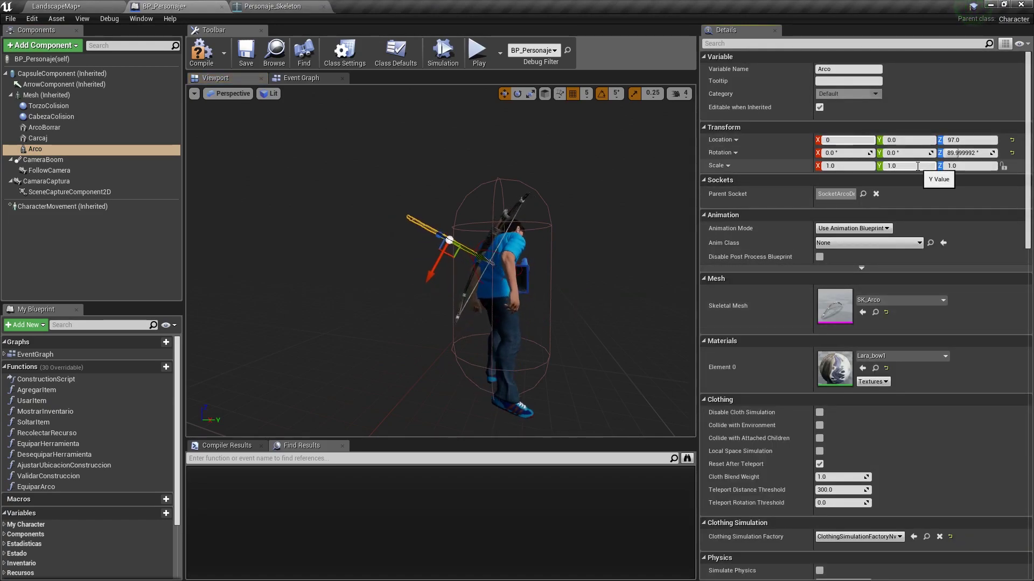
key("Tab")
type("0")
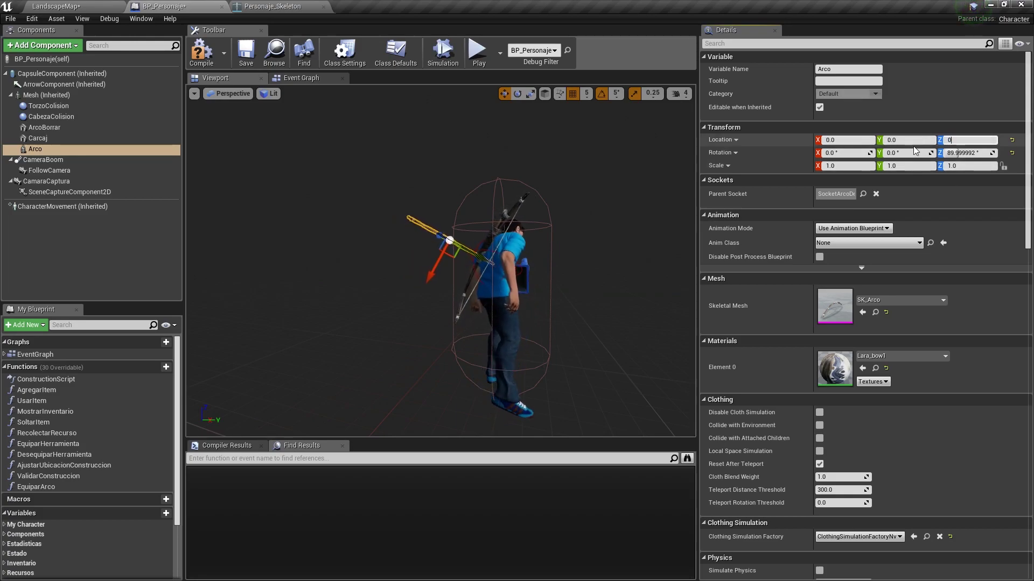
left_click(1011, 153)
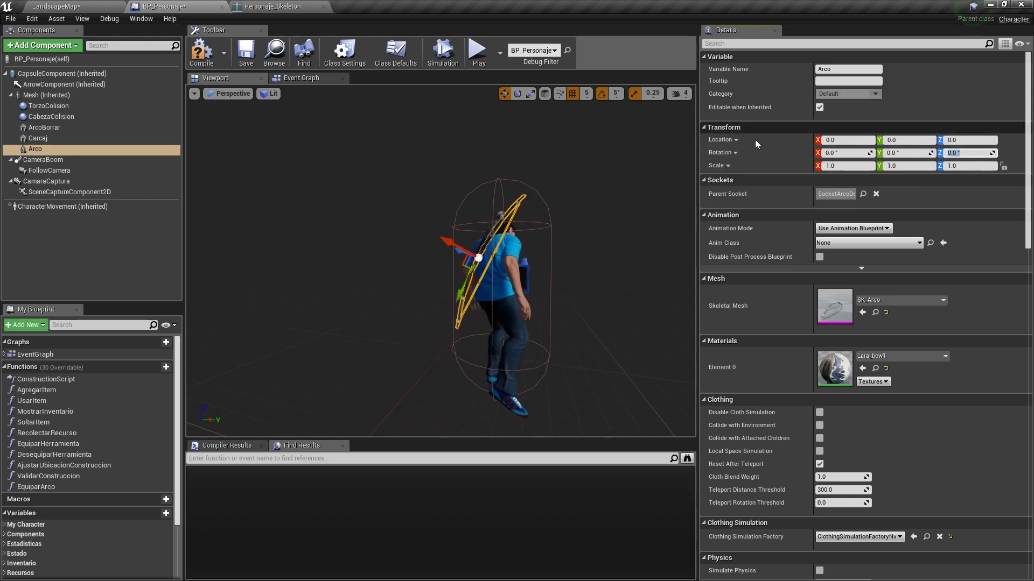
left_click_drag(593, 323, 565, 242)
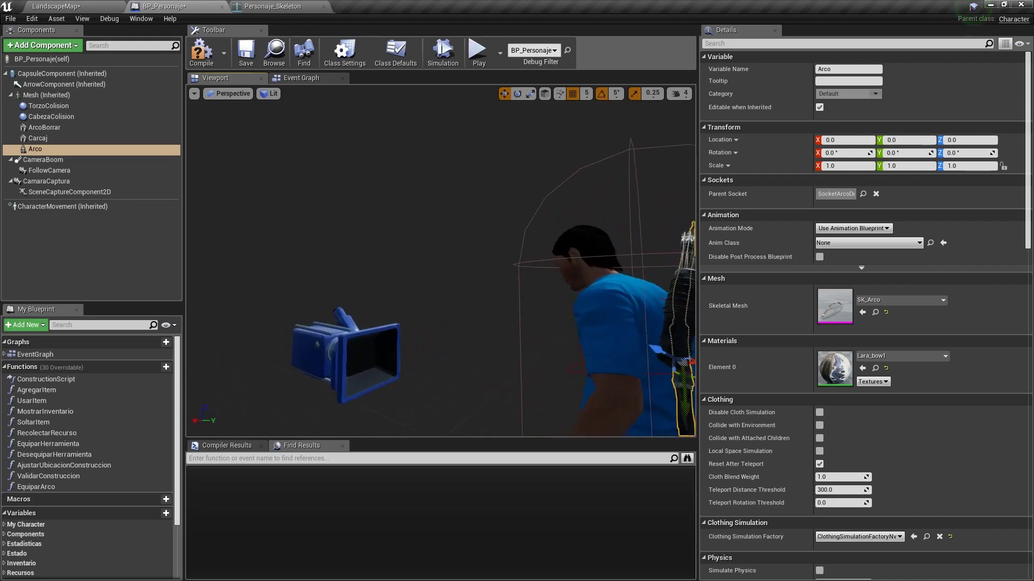
left_click_drag(300, 235, 300, 236)
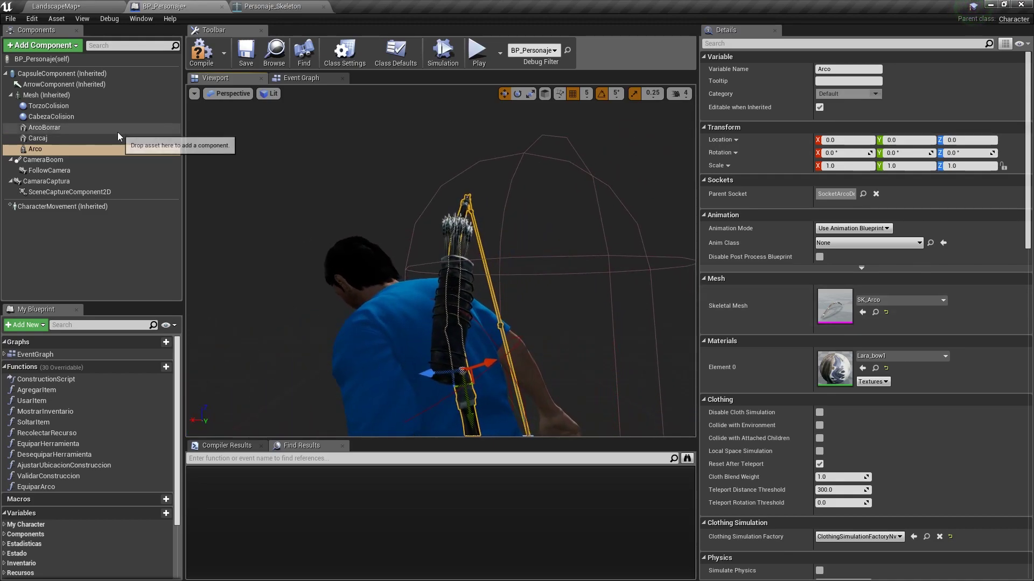
left_click(43, 127)
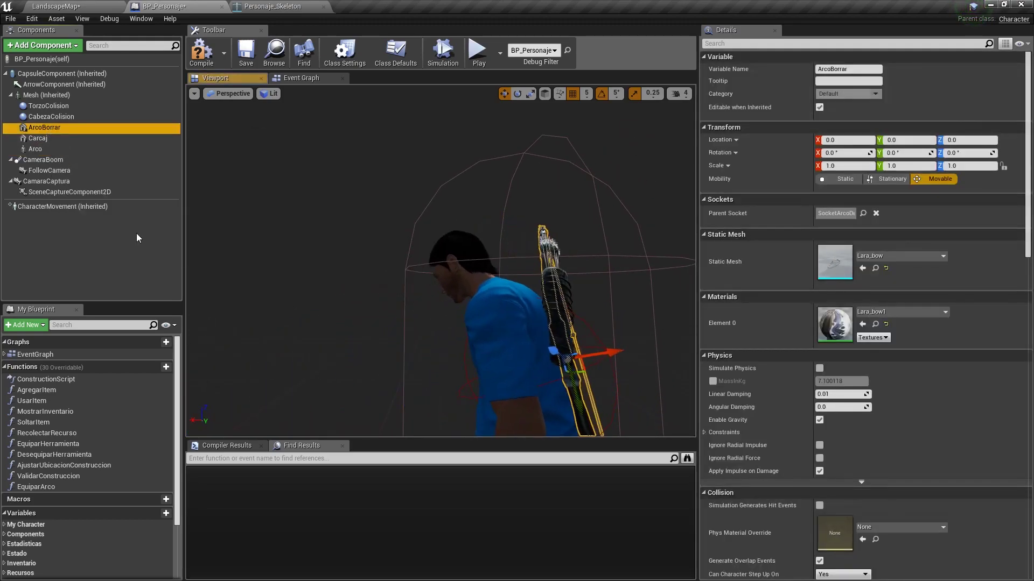
Find the references to ArcoBorrar and open Equipar Arco at its usage
right_click(50, 127)
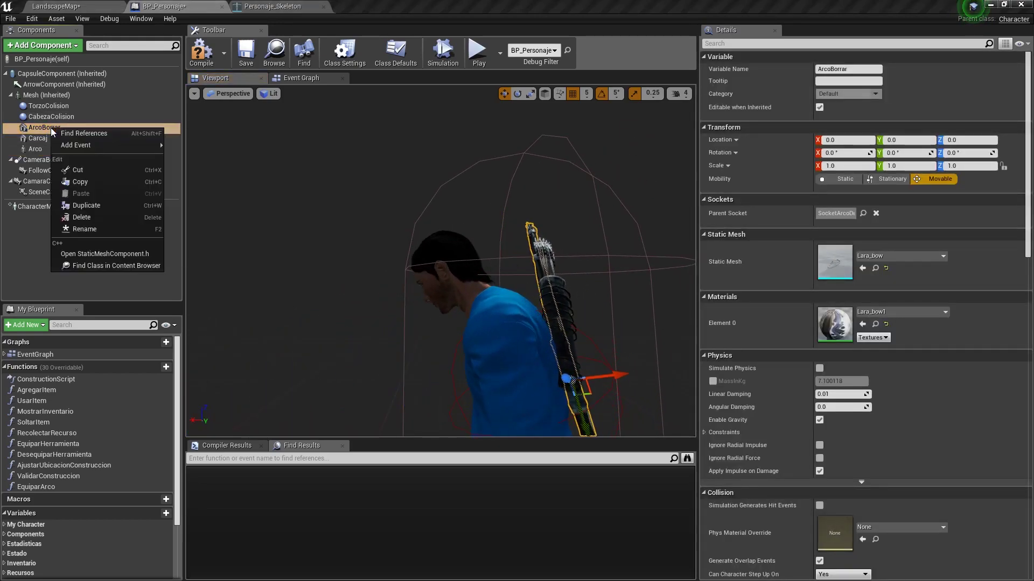
left_click(98, 134)
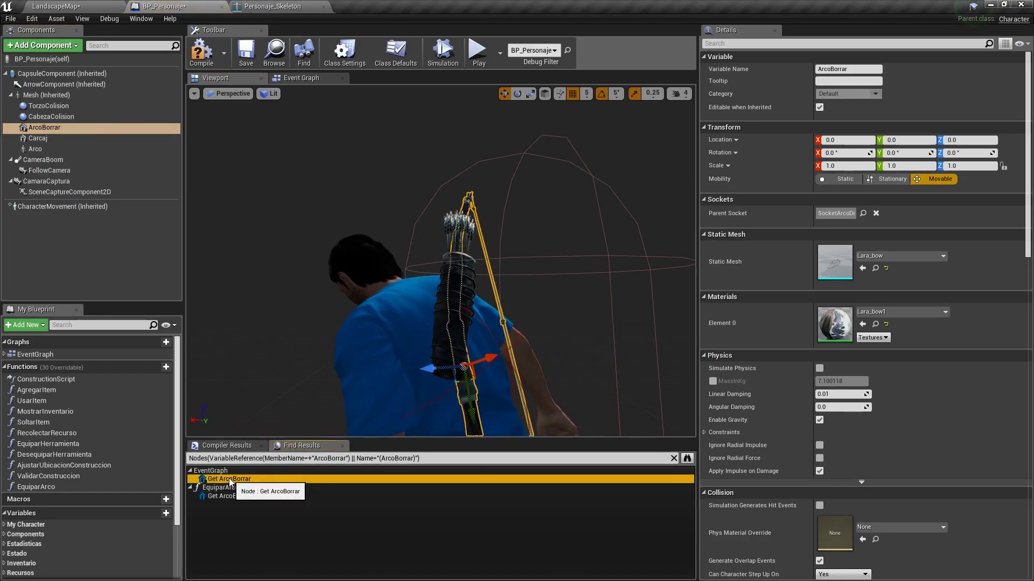
left_click(230, 482)
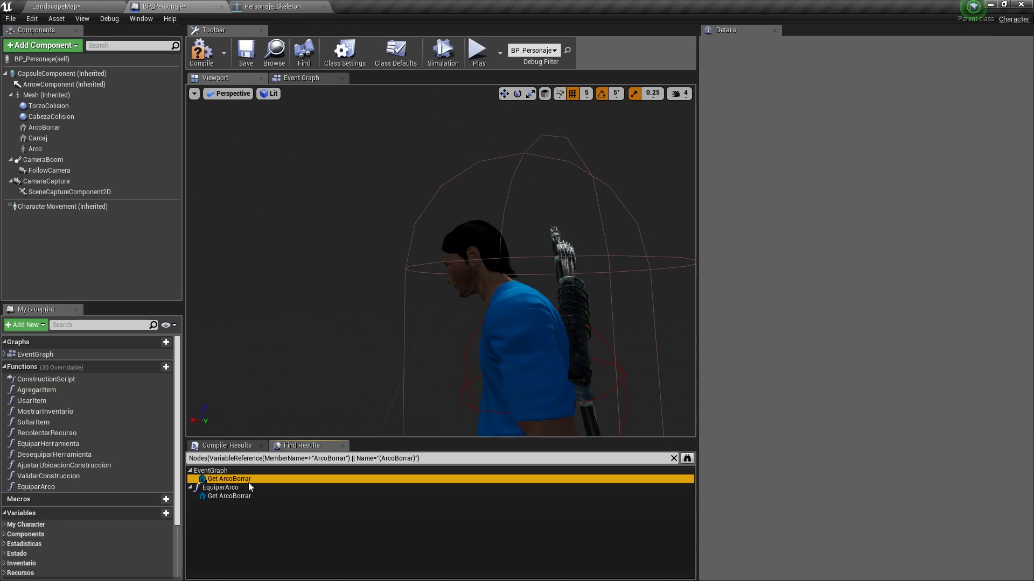
left_click(228, 495)
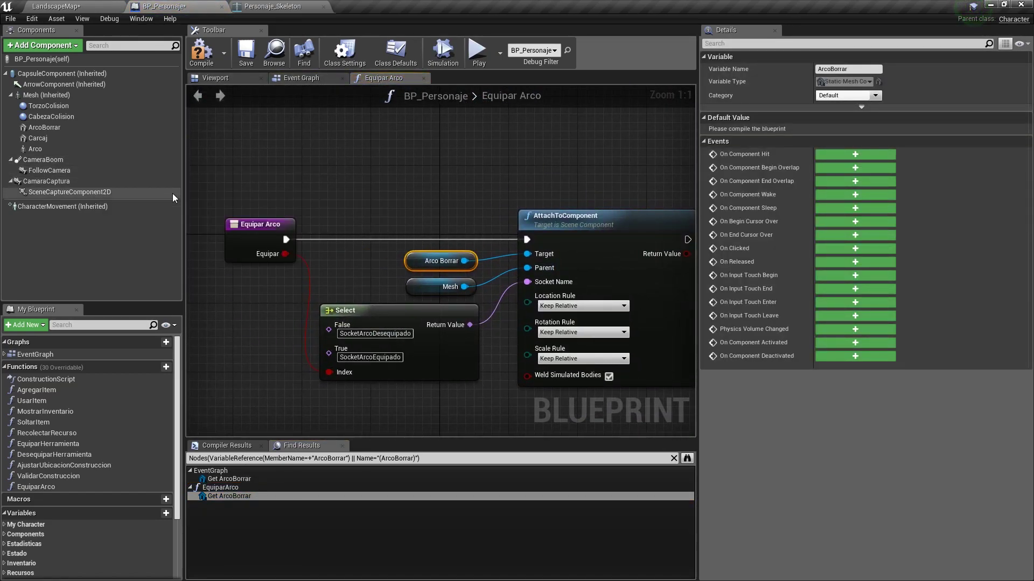
Delete ArcoBorrar and wire an Arco node in as the AttachToComponent target
left_click(55, 127)
key("Delete")
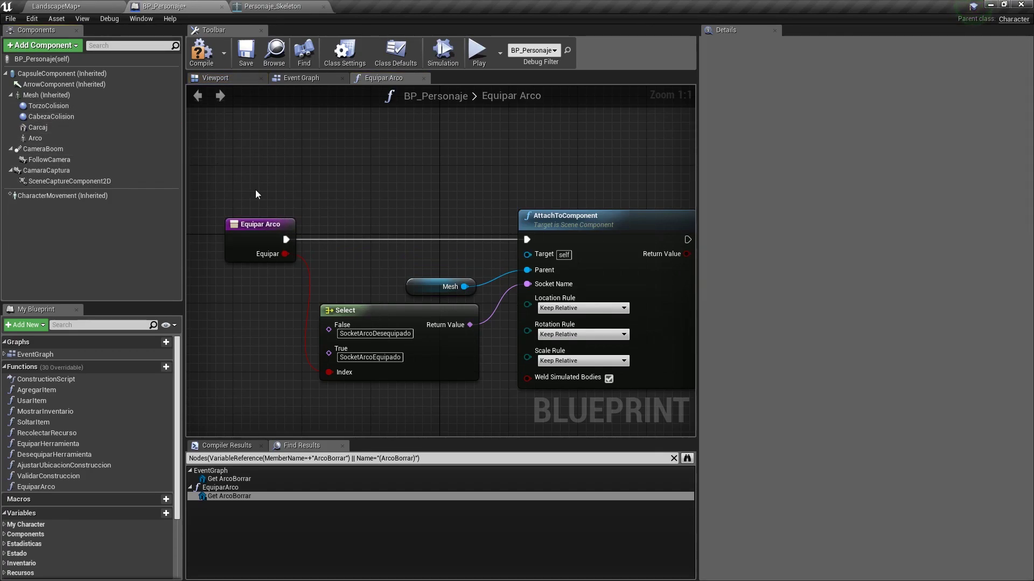
left_click(35, 139)
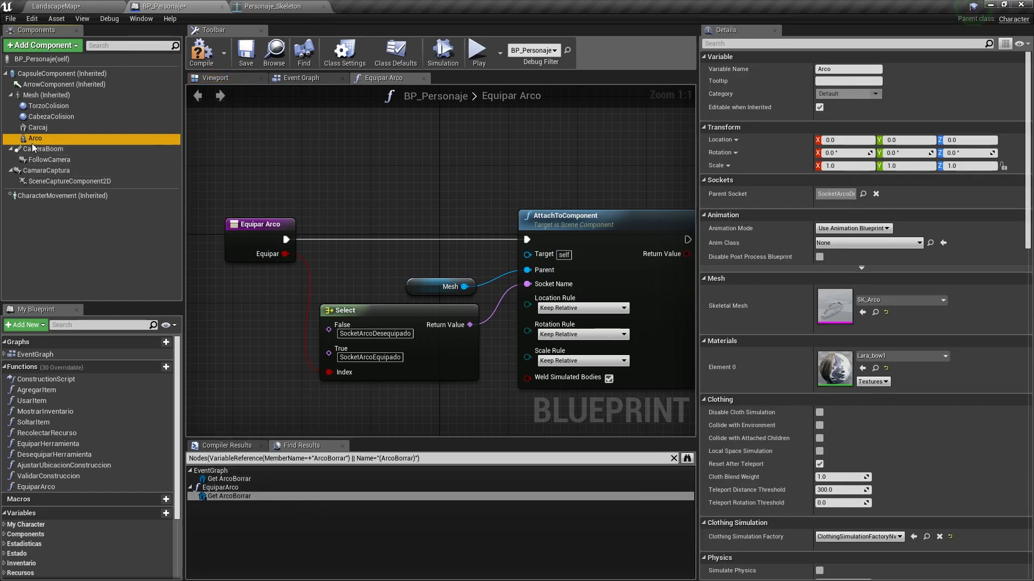
mouse_move(34, 140)
left_mouse_down()
mouse_move(462, 274)
mouse_move(418, 260)
left_mouse_up()
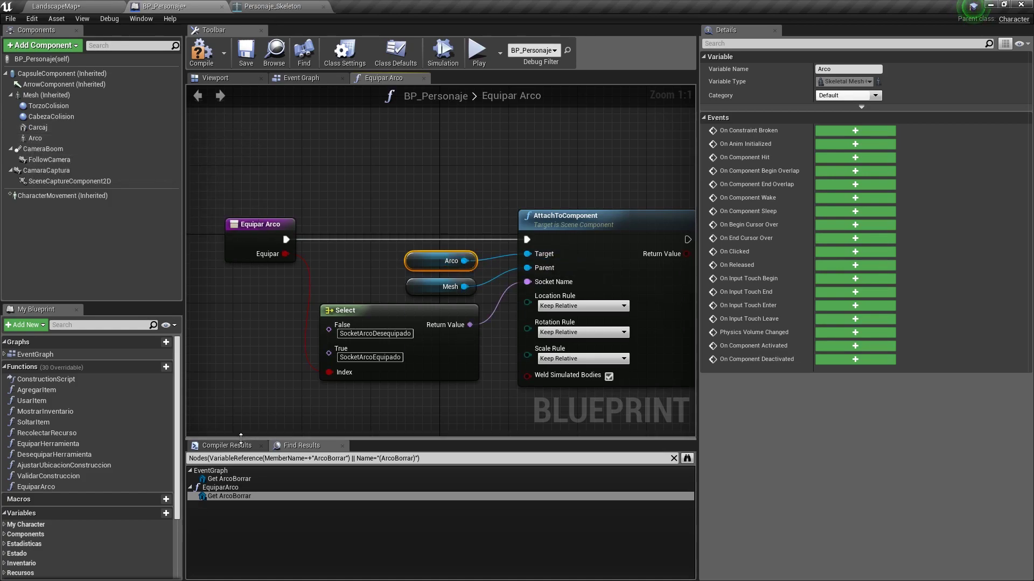
double_click(229, 478)
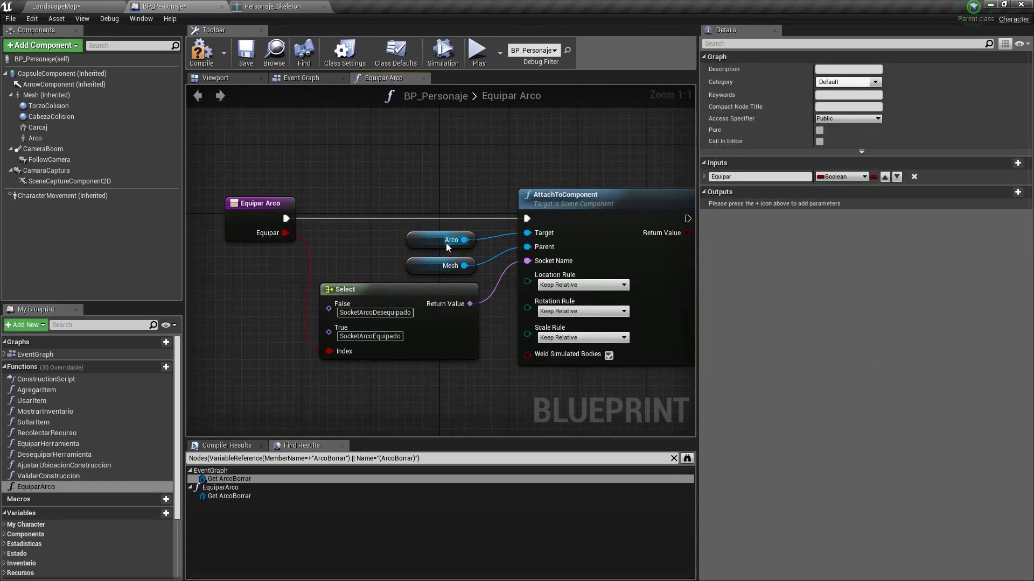
Connect Arco to Get Socket Transform's Target, compile BP_Personaje with F7, and return to LandscapeMap
left_click(230, 481)
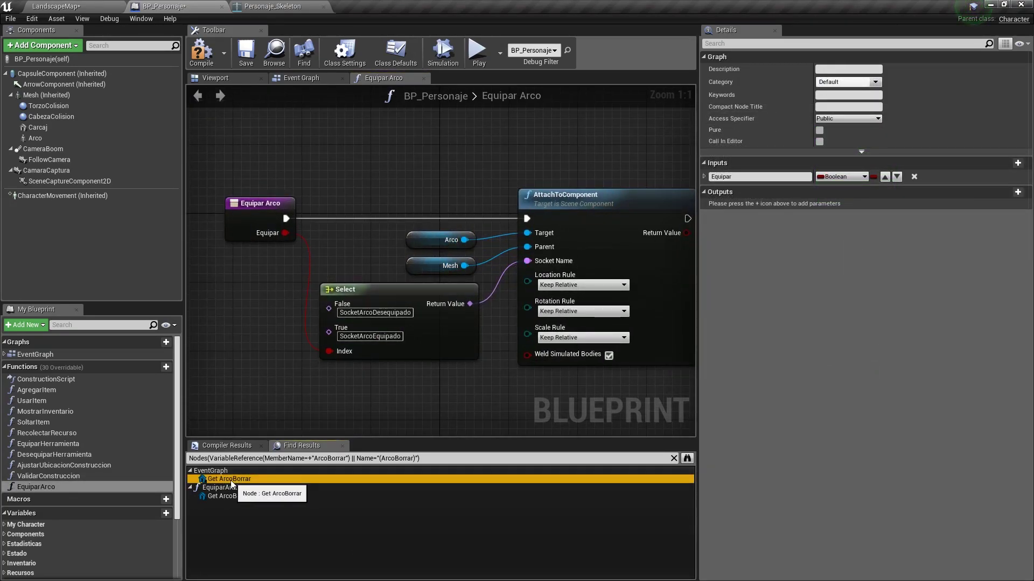
double_click(230, 480)
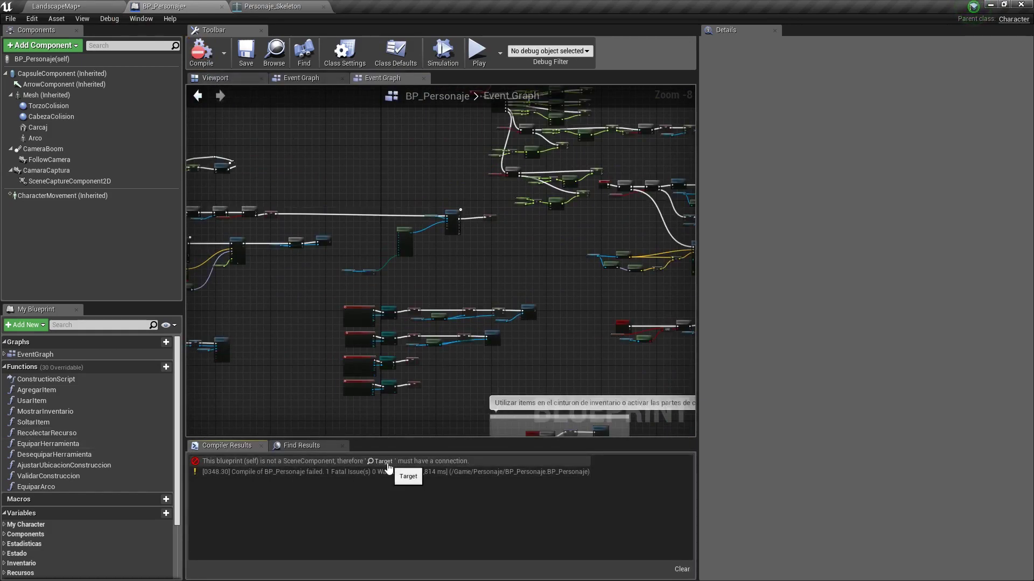
left_click(383, 461)
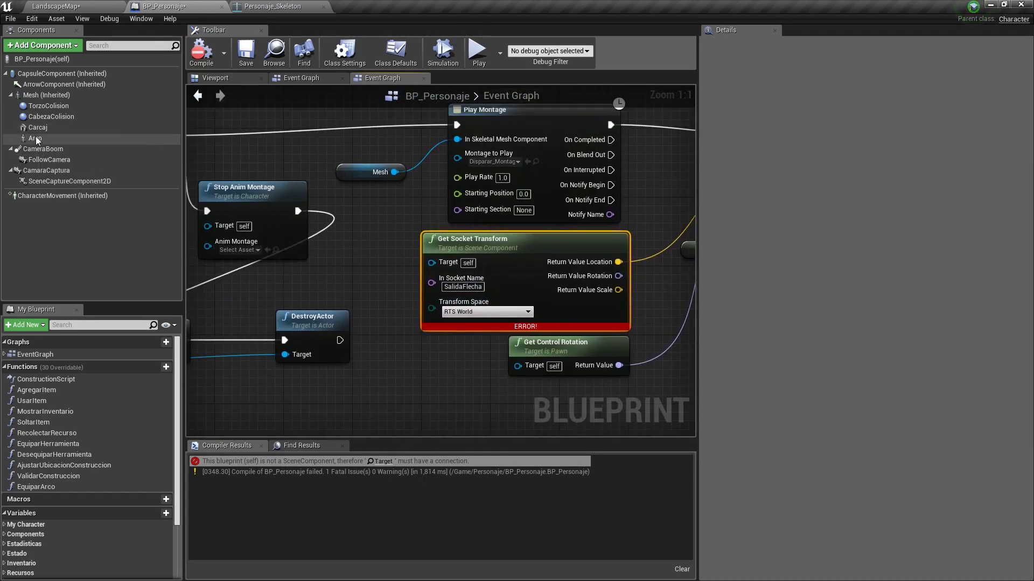
mouse_move(35, 139)
left_mouse_down()
mouse_move(424, 284)
mouse_move(431, 263)
left_mouse_up()
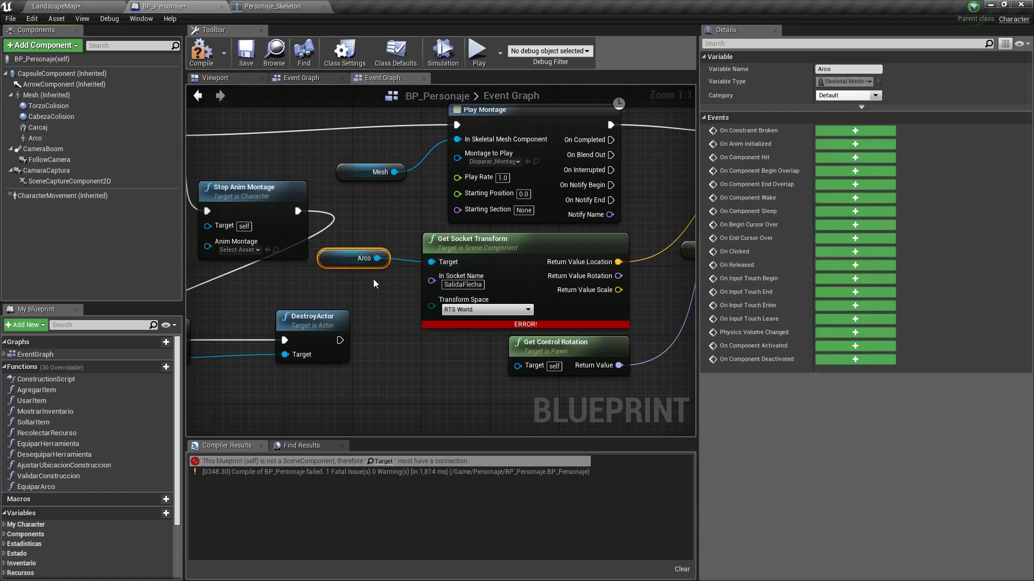
right_click_drag(377, 290, 159, 242)
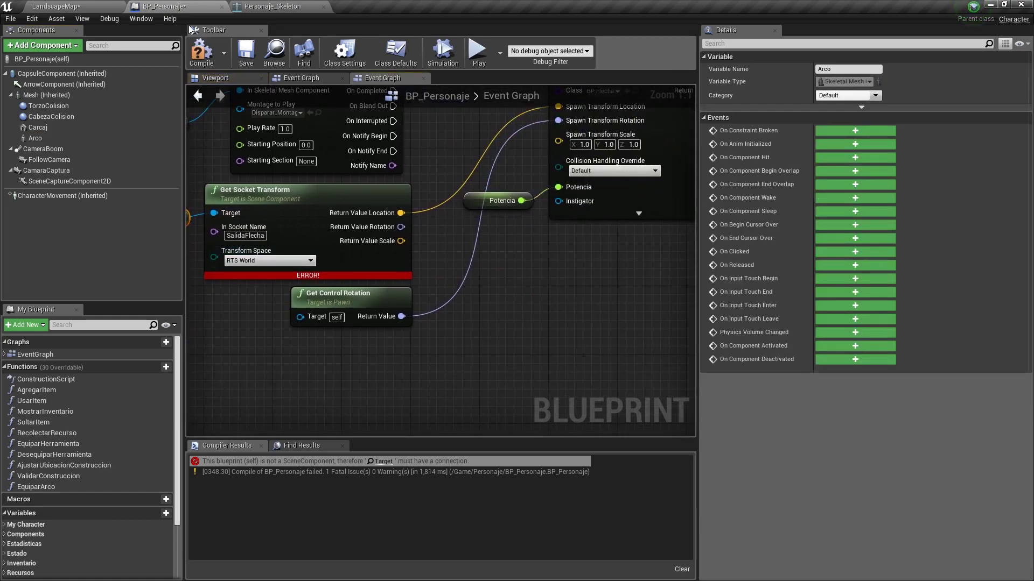
key("F7")
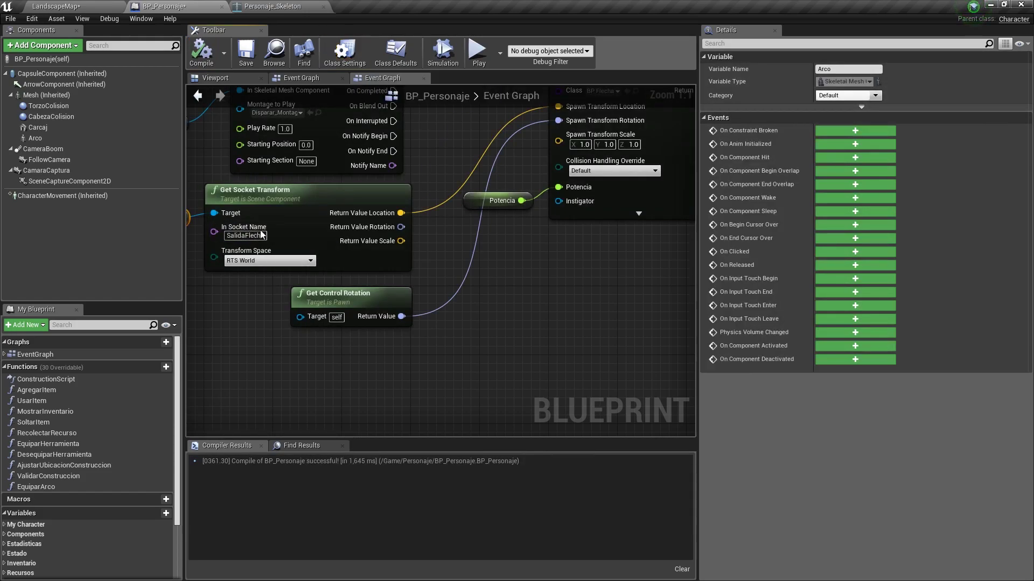
left_click(92, 5)
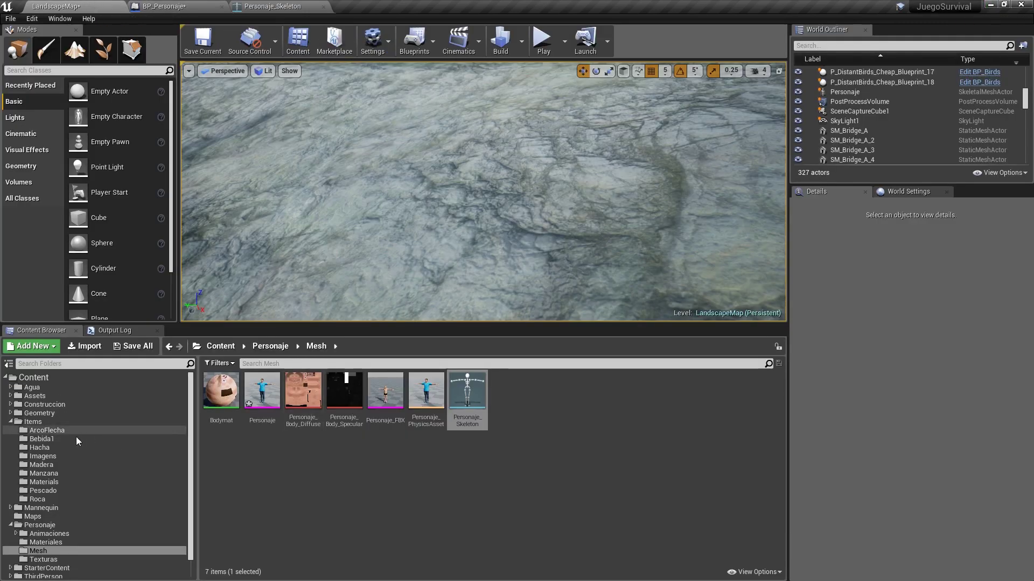
Inspect the SalidaFlecha socket on Lara_bow in Items/ArcoFlecha, then open SK_Arco
left_click(40, 430)
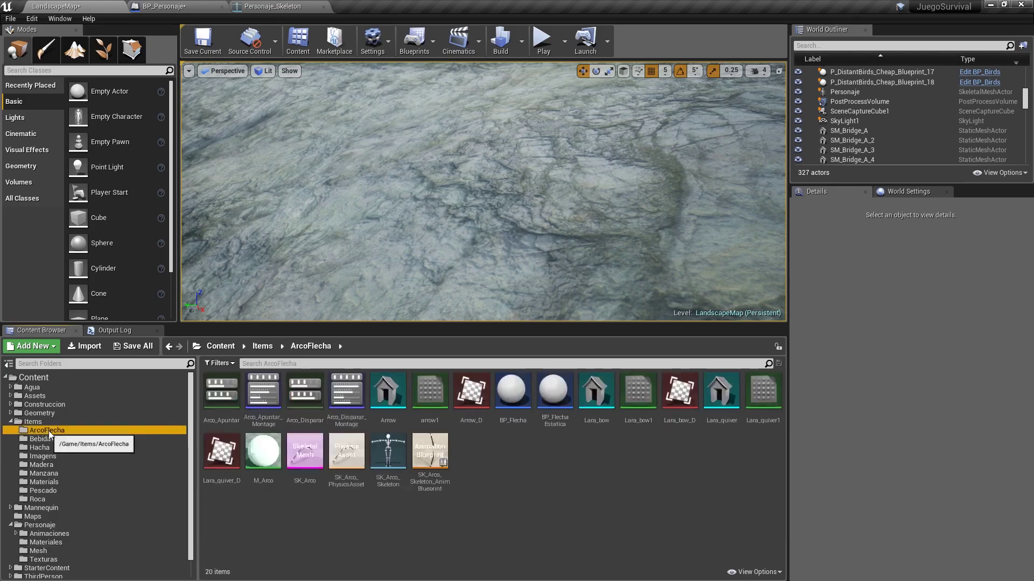
double_click(597, 395)
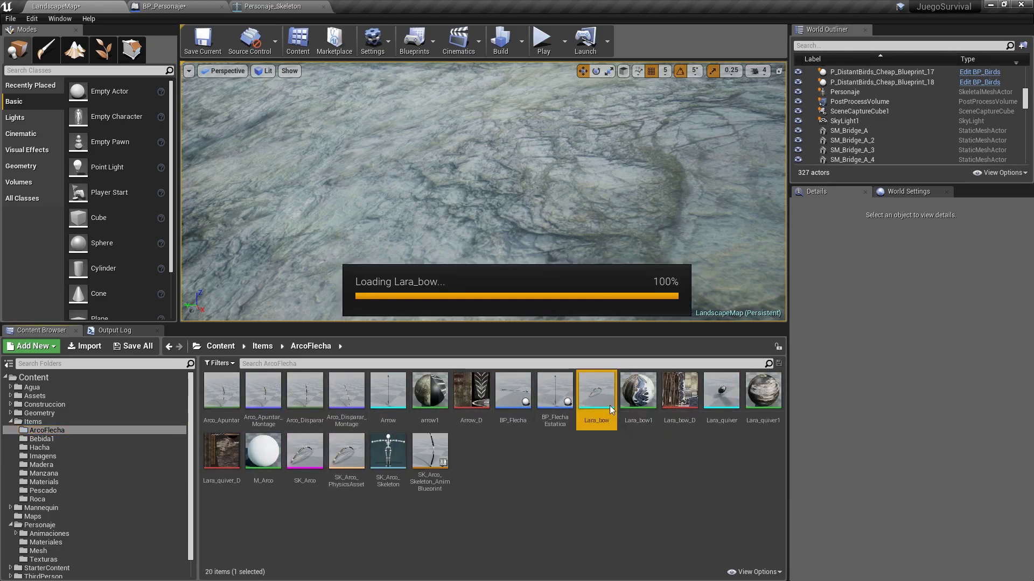
left_click(803, 458)
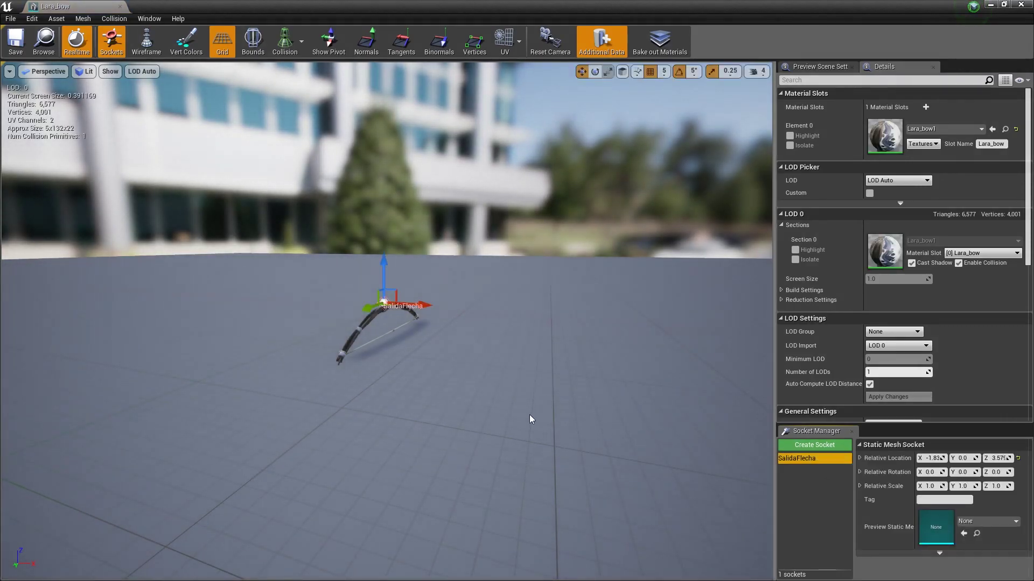
scroll(531, 417, "up", 5)
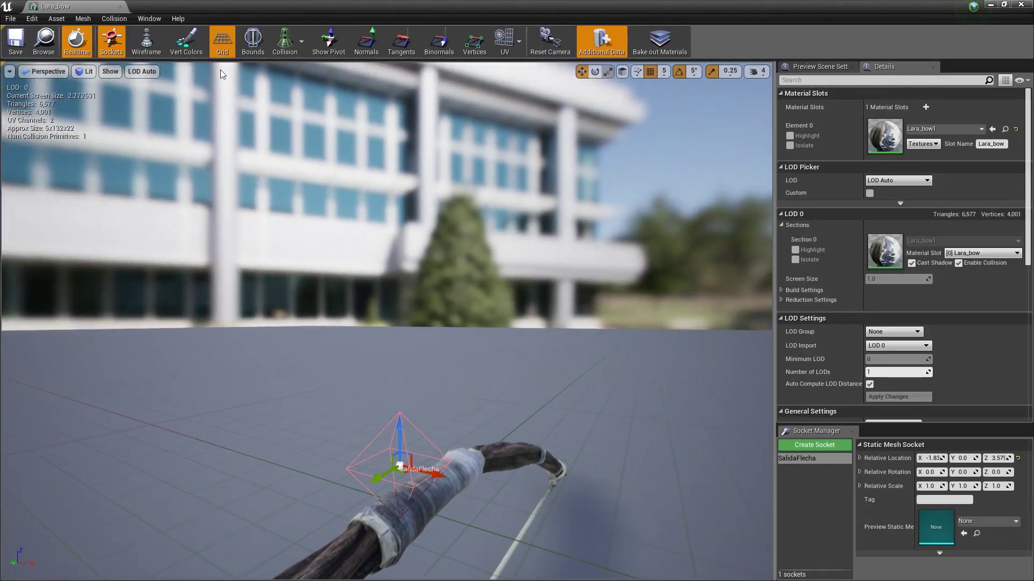
left_click_drag(54, 6, 395, 5)
left_click(119, 6)
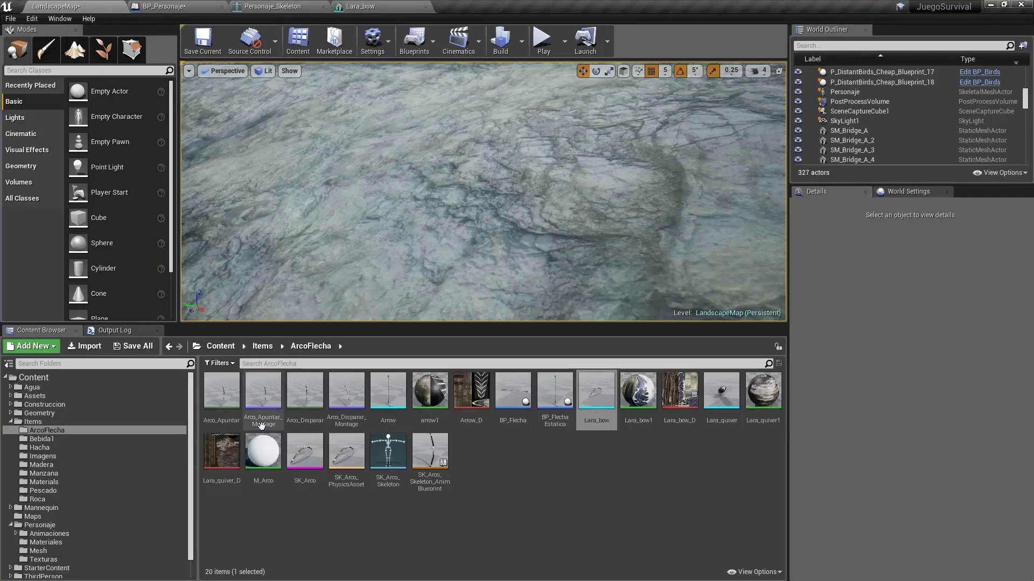
double_click(309, 469)
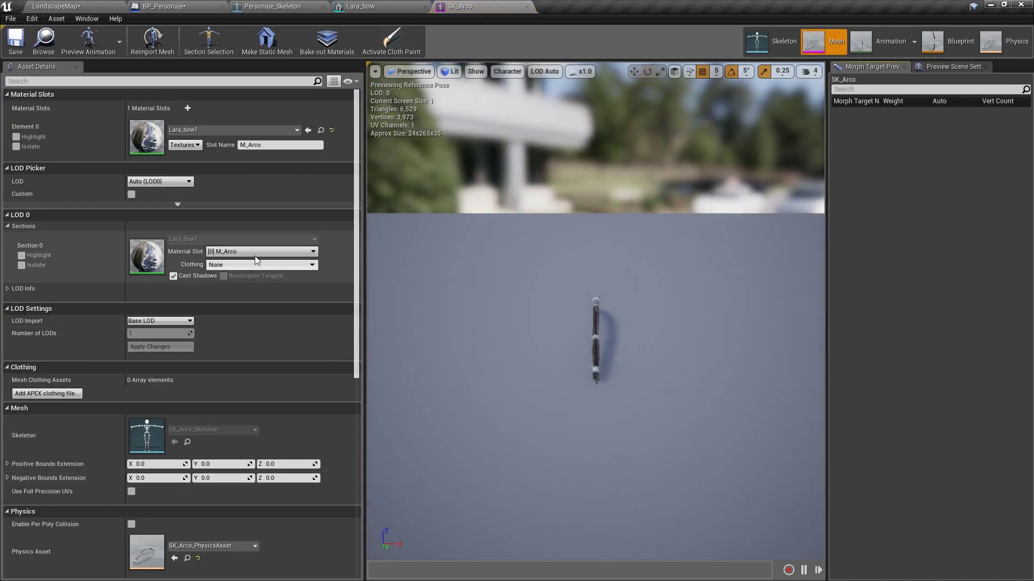
Open SK_Arco's skeleton and create a SalidaFlecha socket on the ARCO_RIGG root bone
left_click(777, 42)
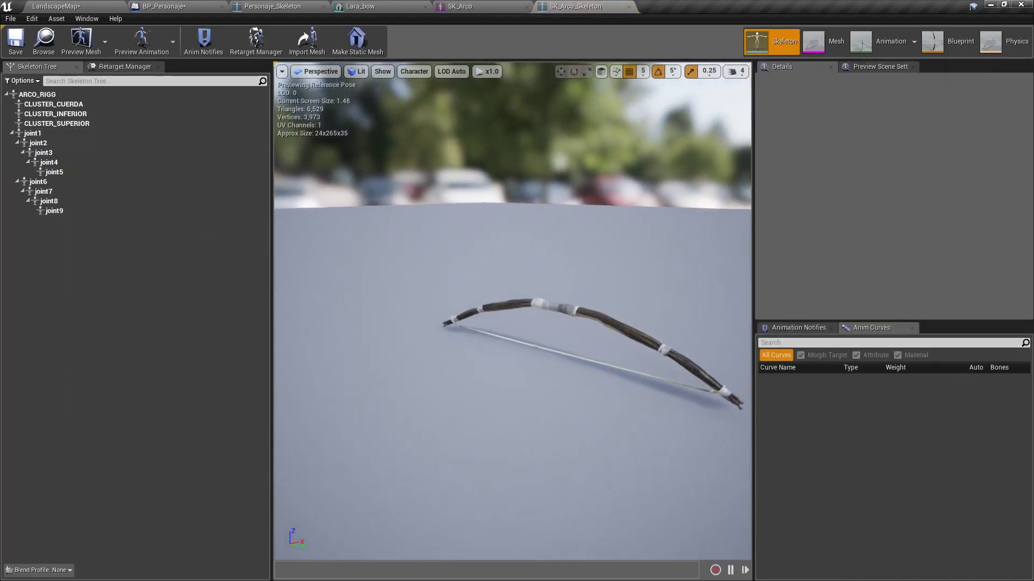
left_click(72, 94)
left_click_drag(488, 315, 499, 316)
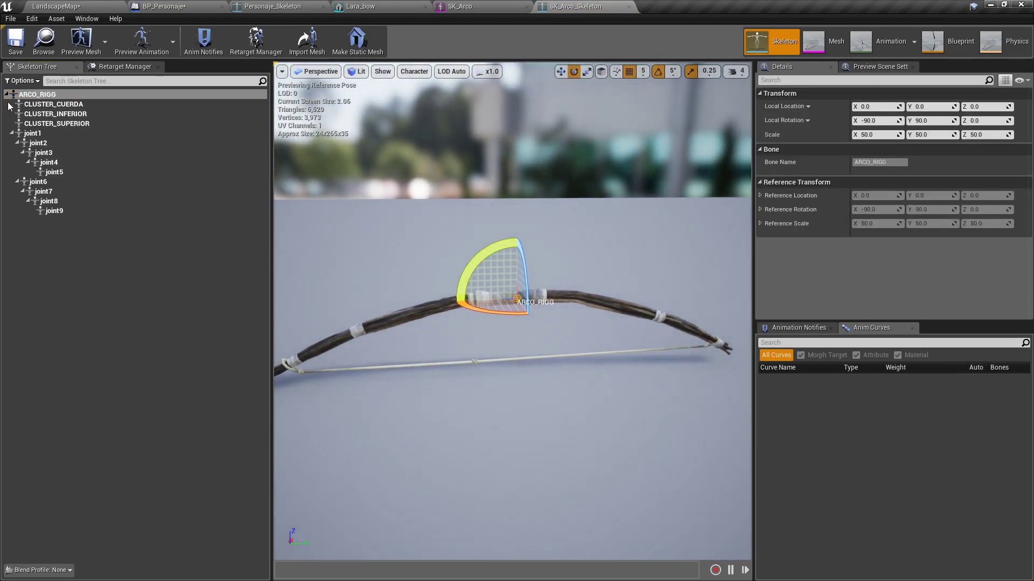
left_click(32, 94)
right_click(32, 94)
left_click(61, 139)
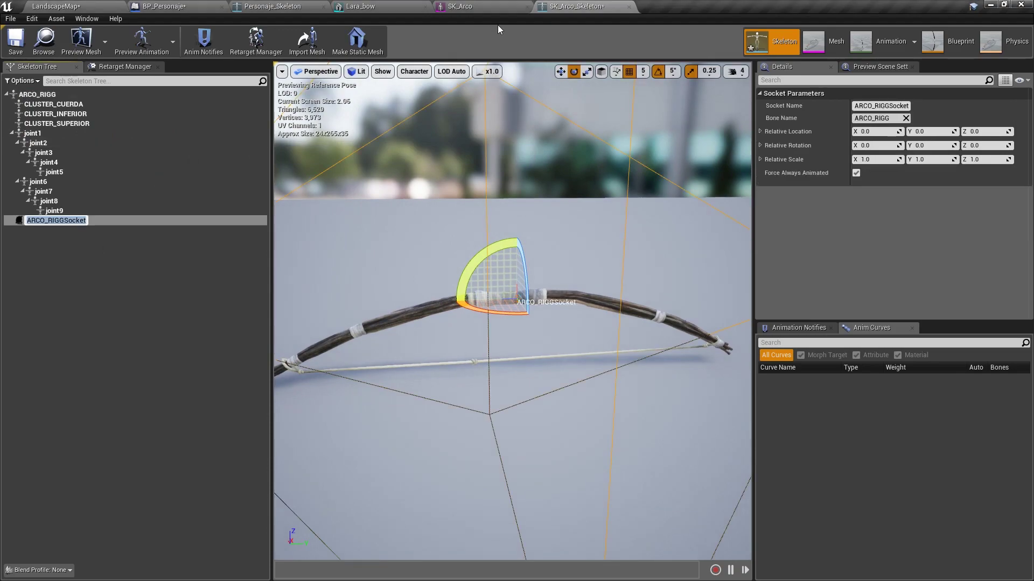
type("Salida")
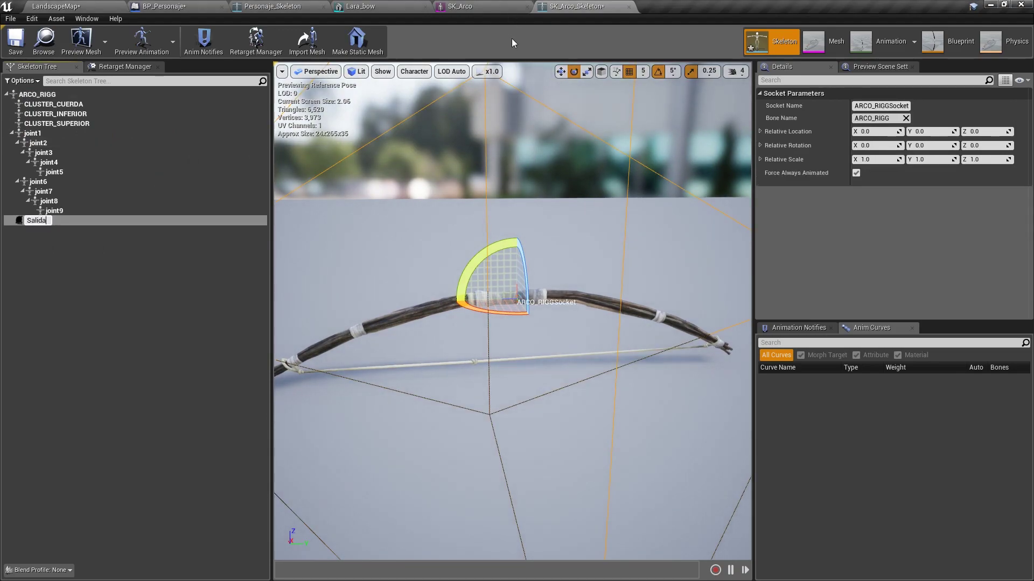
type("Flecha")
key("Return")
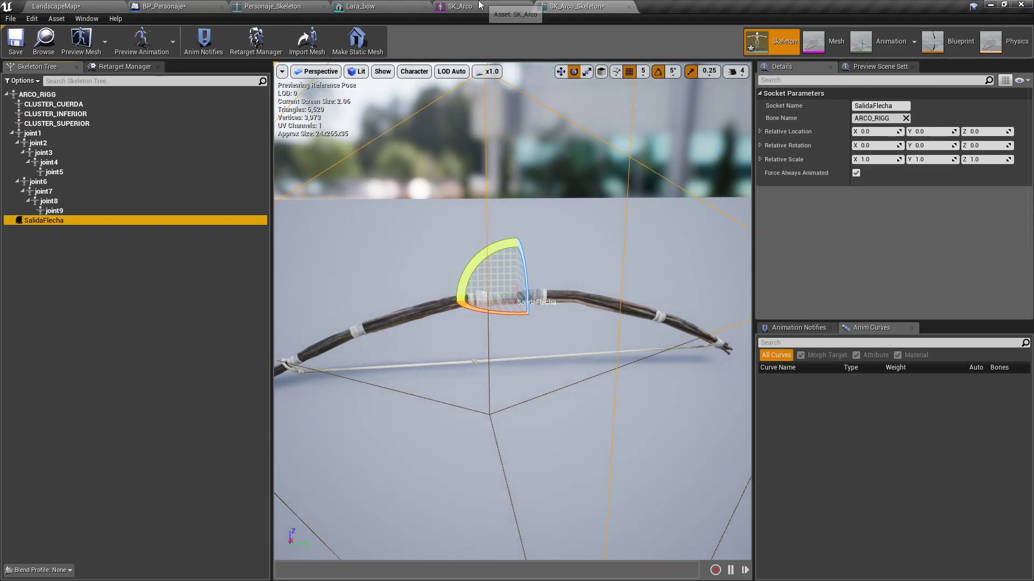
Orbit around Lara_bow to view its SalidaFlecha socket from above and the side
left_click(501, 6)
left_click(372, 6)
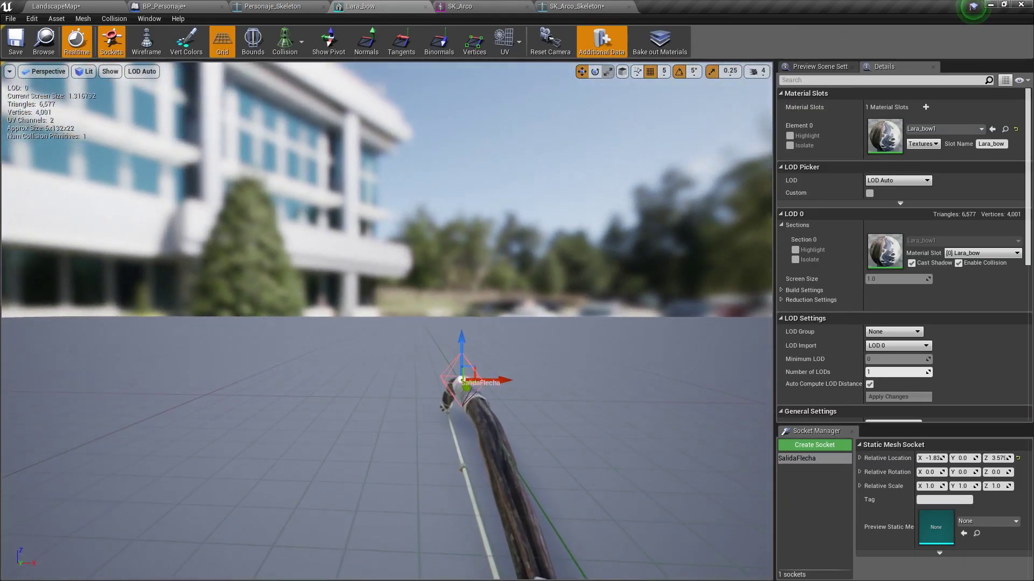
left_click_drag(491, 377, 491, 211)
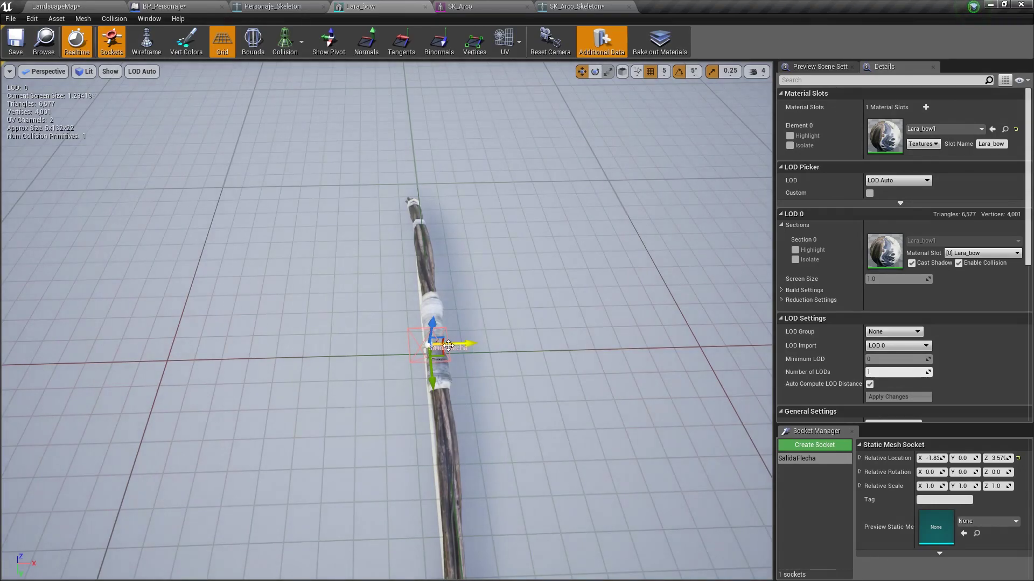
left_click_drag(369, 249, 372, 409)
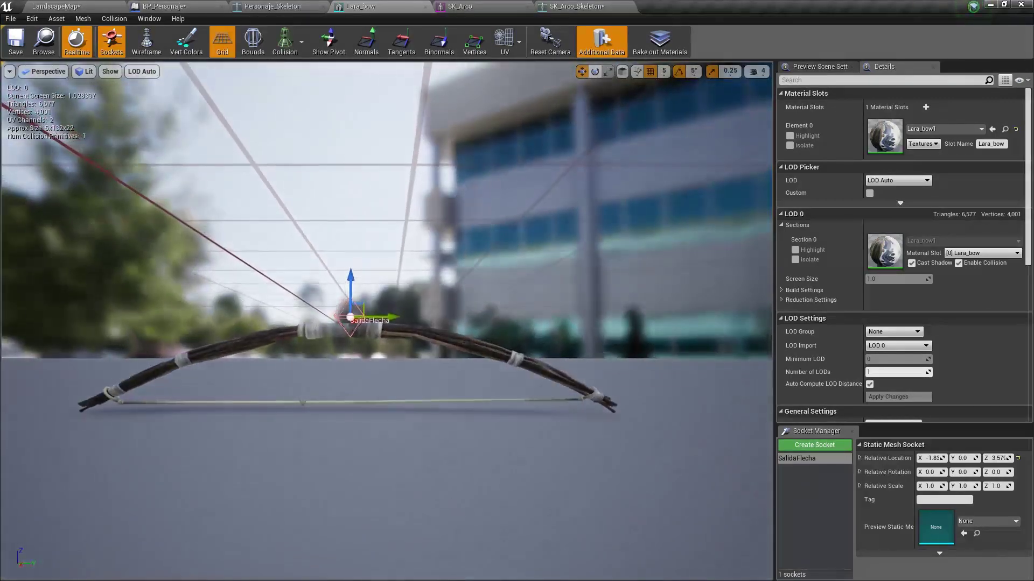
Compare SK_Arco_Skeleton's SalidaFlecha socket against Lara_bow's, finishing on SK_Arco_Skeleton
left_click(573, 7)
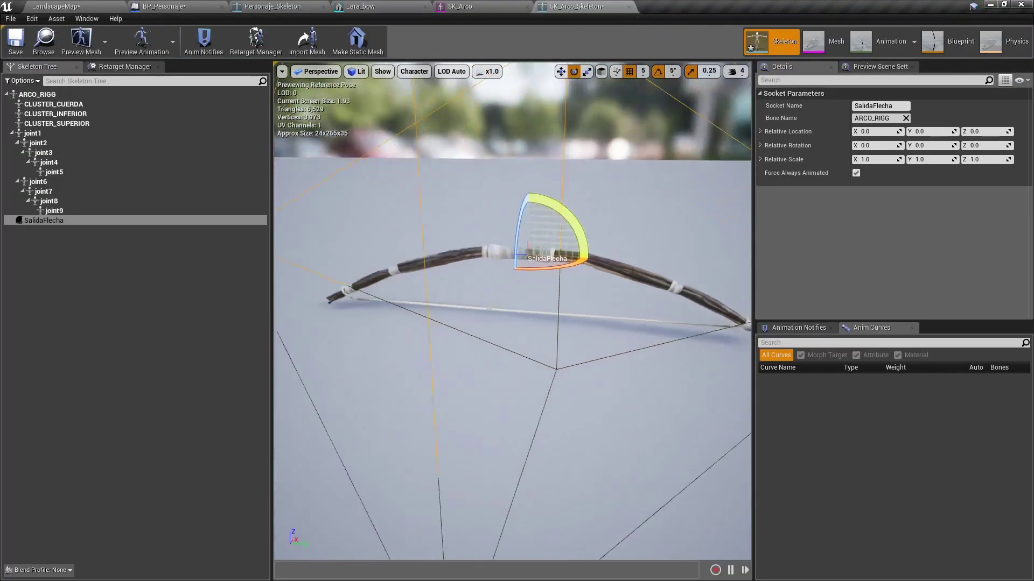
scroll(511, 313, "down", 3)
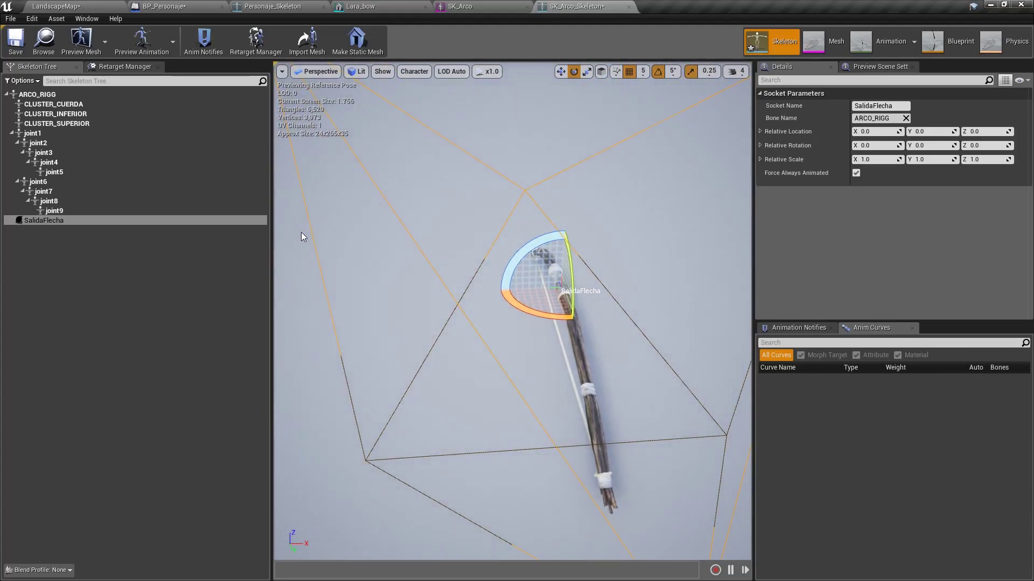
left_click_drag(500, 237, 504, 387)
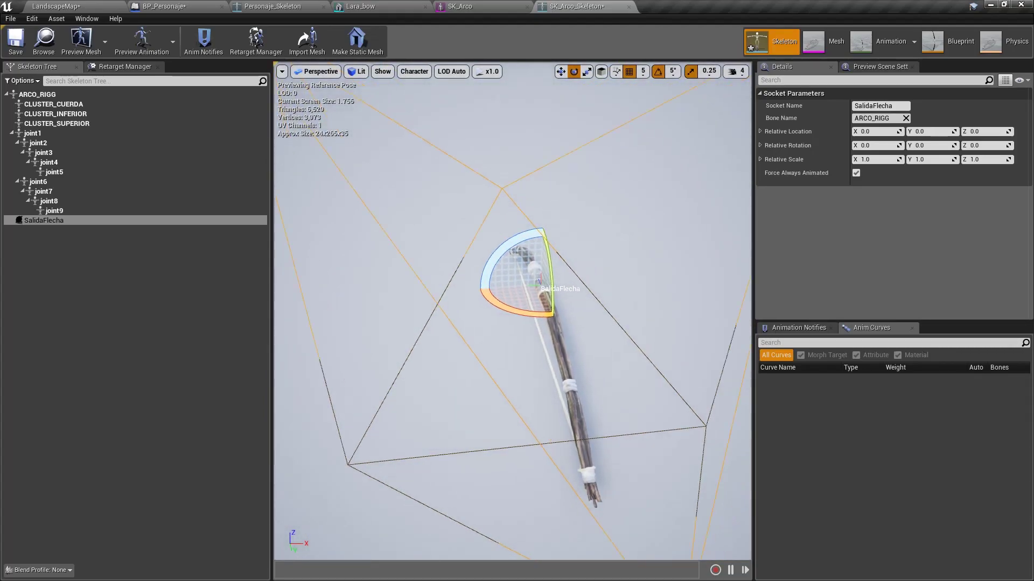
left_click_drag(502, 278, 502, 275)
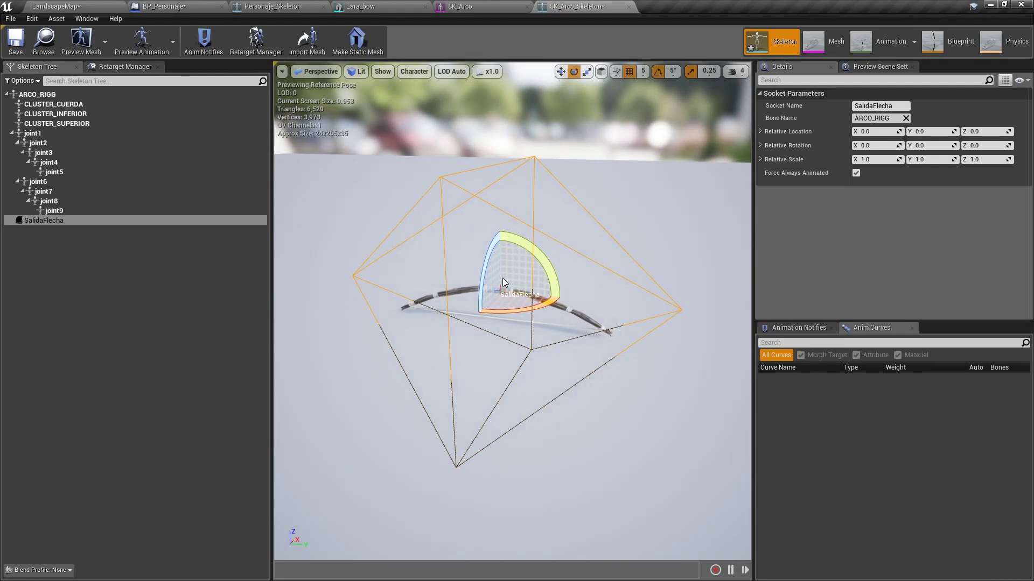
left_click(392, 6)
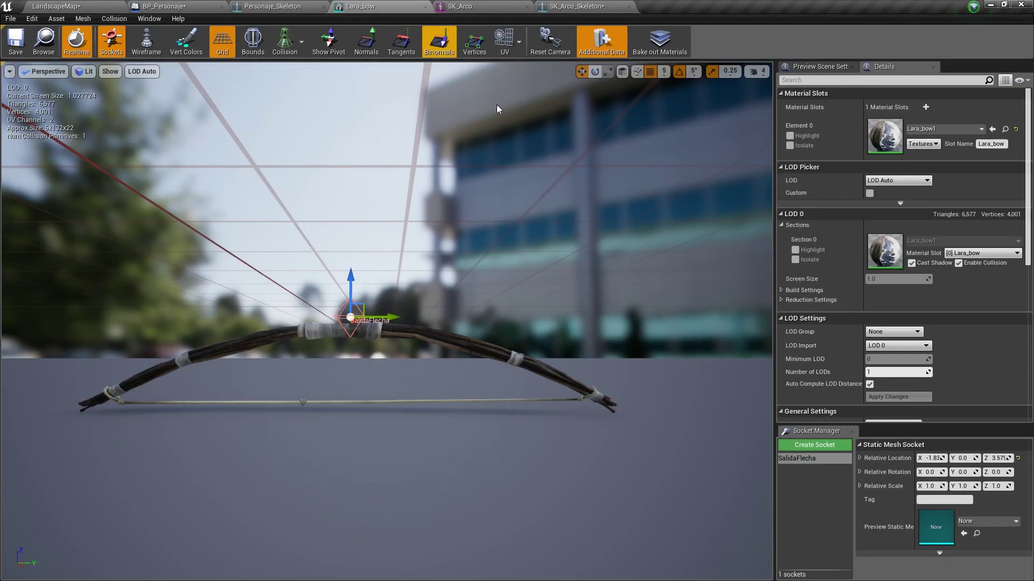
left_click_drag(496, 105, 498, 301)
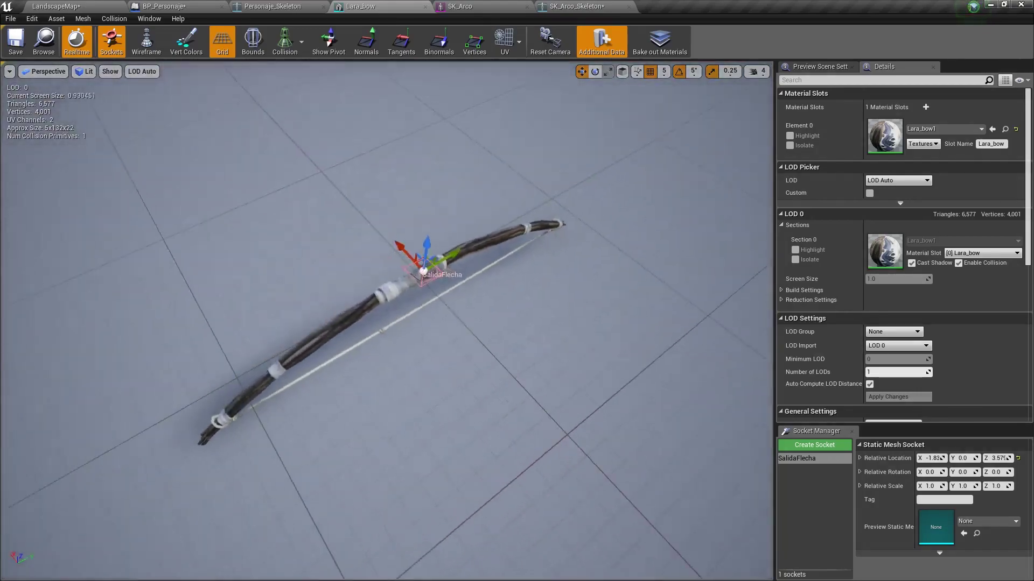
left_click_drag(409, 258, 440, 257)
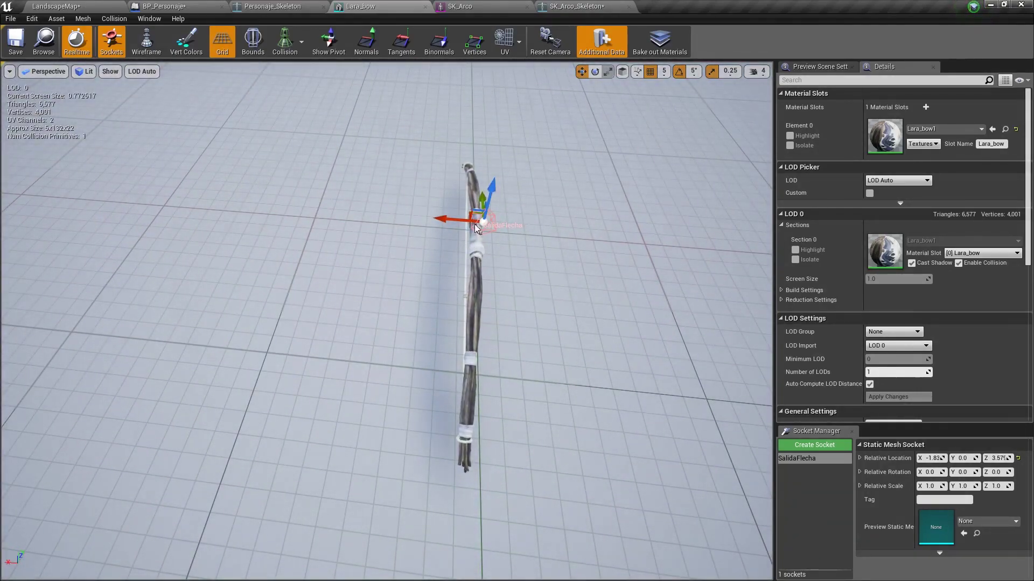
left_click(579, 7)
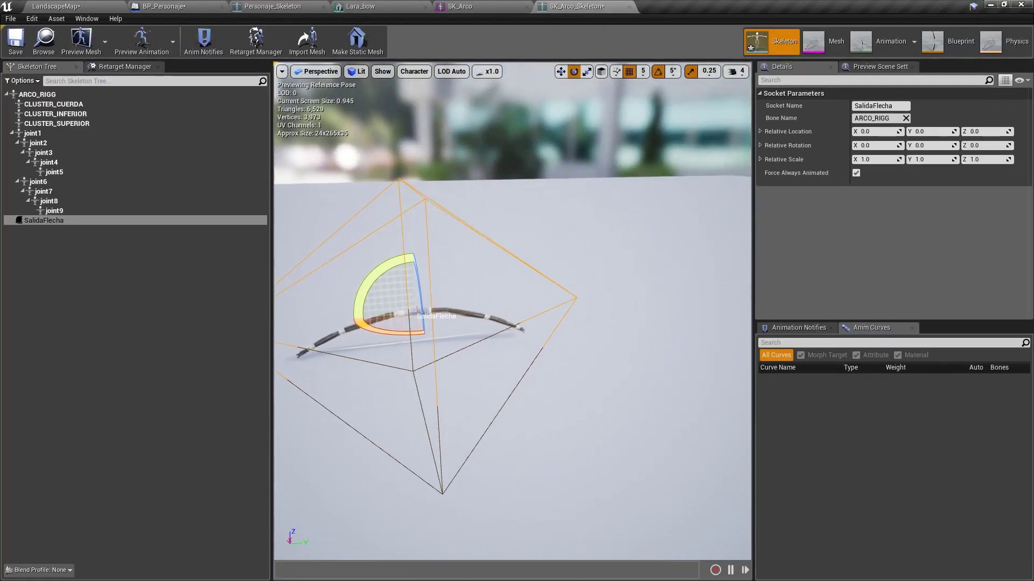
left_click_drag(484, 198, 484, 199)
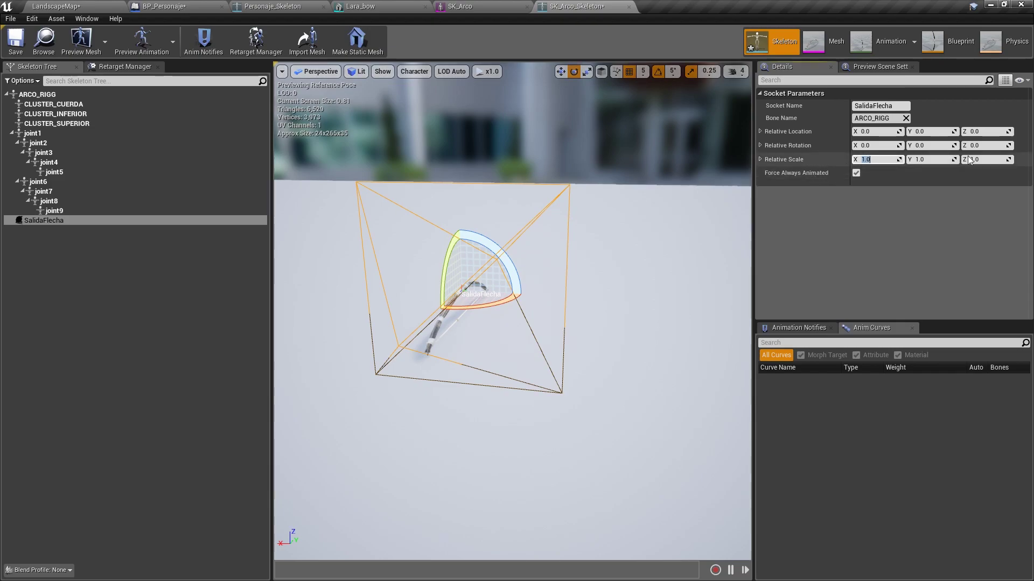
type(".1")
Set SalidaFlecha's relative scale to 0.05 and frame the bow side-on
key("Tab")
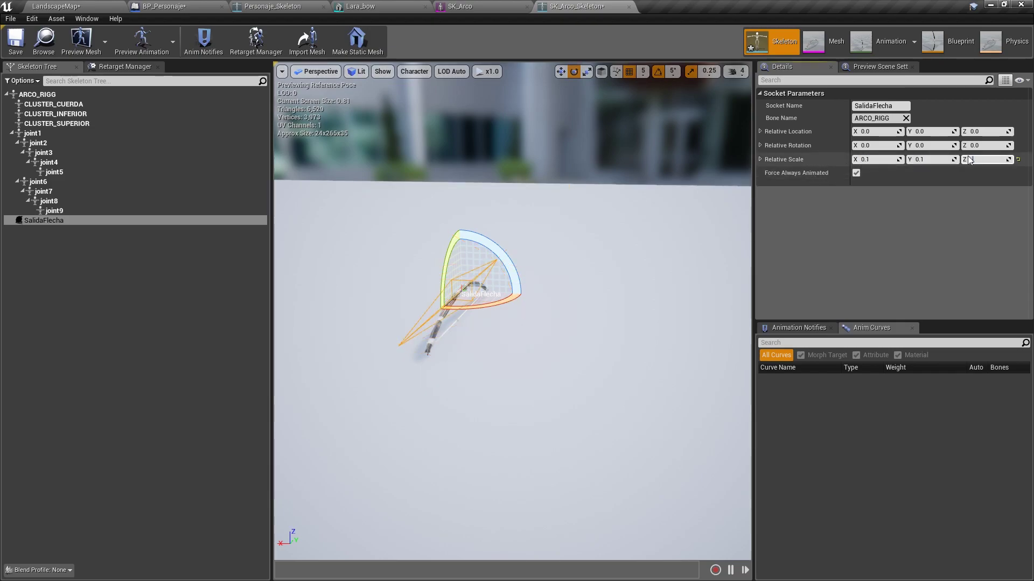
type("0.1")
left_click_drag(485, 376, 457, 350)
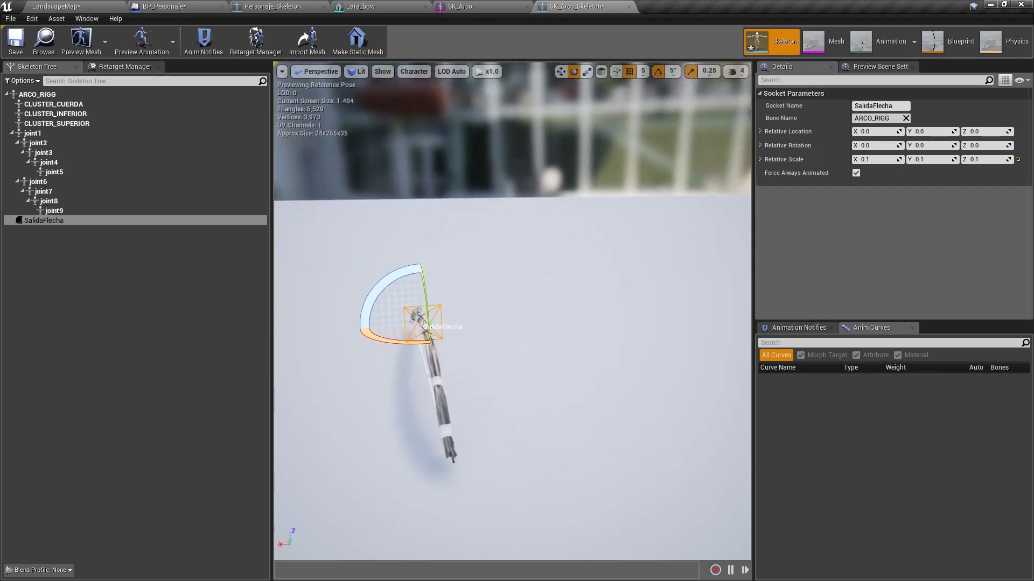
left_click_drag(616, 273, 616, 274)
left_click_drag(589, 323, 588, 323)
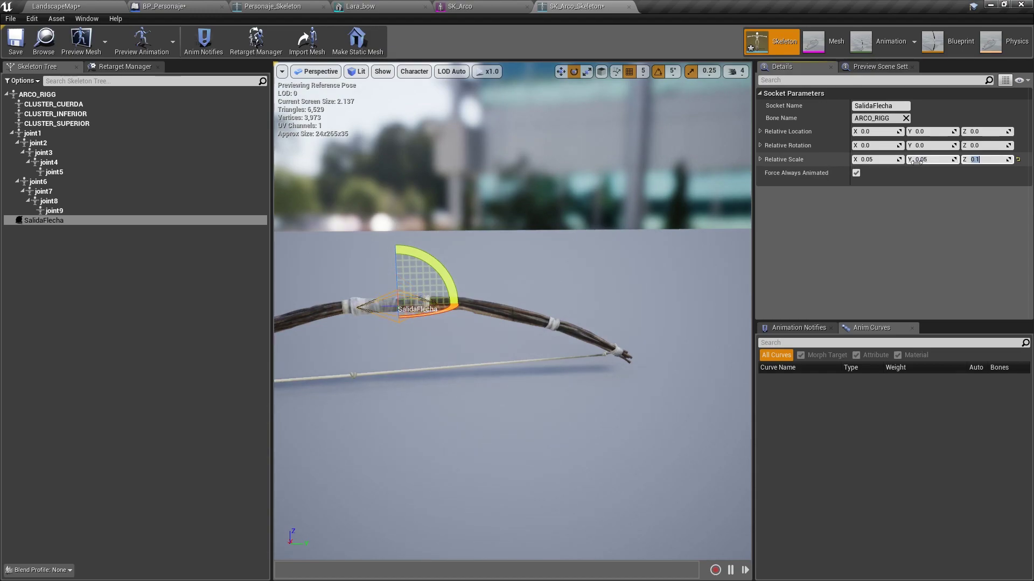
left_click_drag(672, 171, 672, 171)
Move SalidaFlecha onto the bow's grip with the move gizmo and save SK_Arco_Skeleton
key("w")
left_click_drag(414, 248, 414, 249)
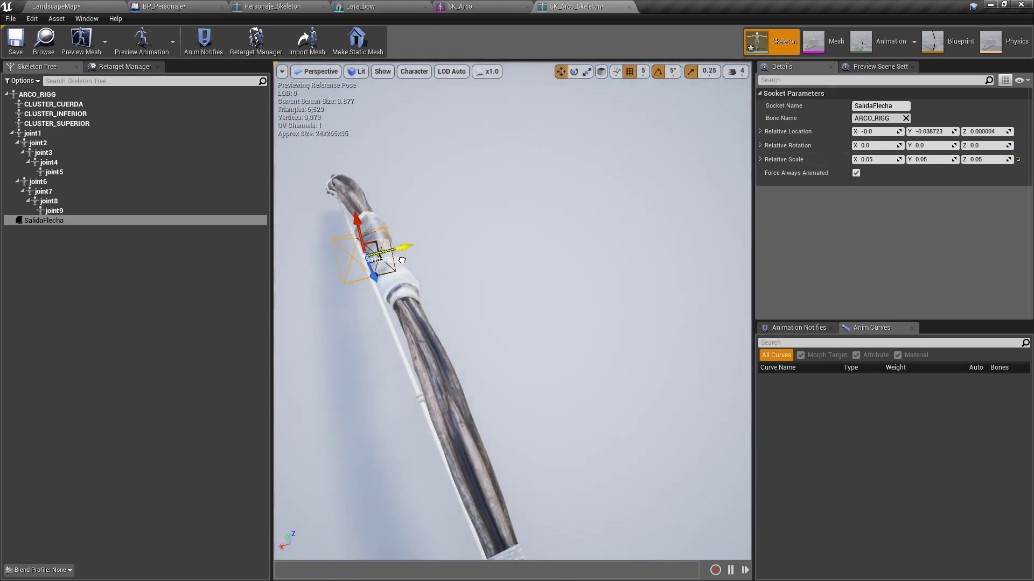
left_click_drag(353, 219, 352, 220)
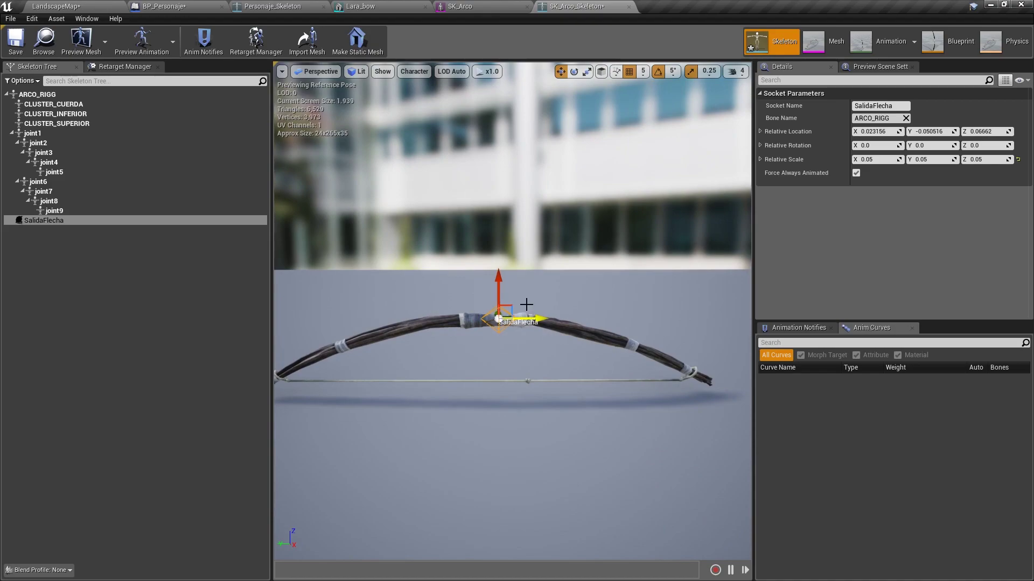
left_click(15, 41)
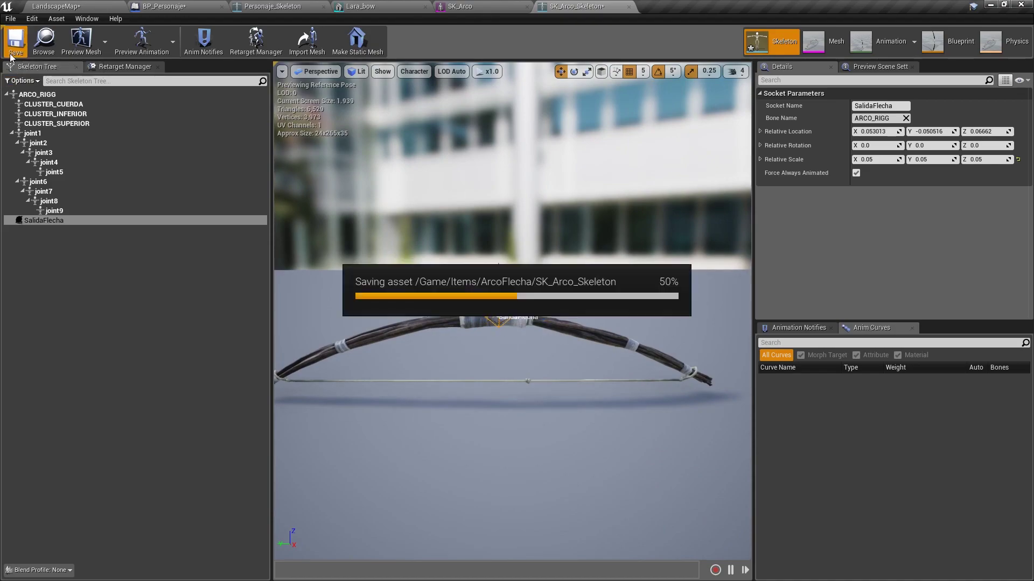
Close the skeleton editor, review BP_Personaje's graph, and save all three modified assets
left_click(620, 7)
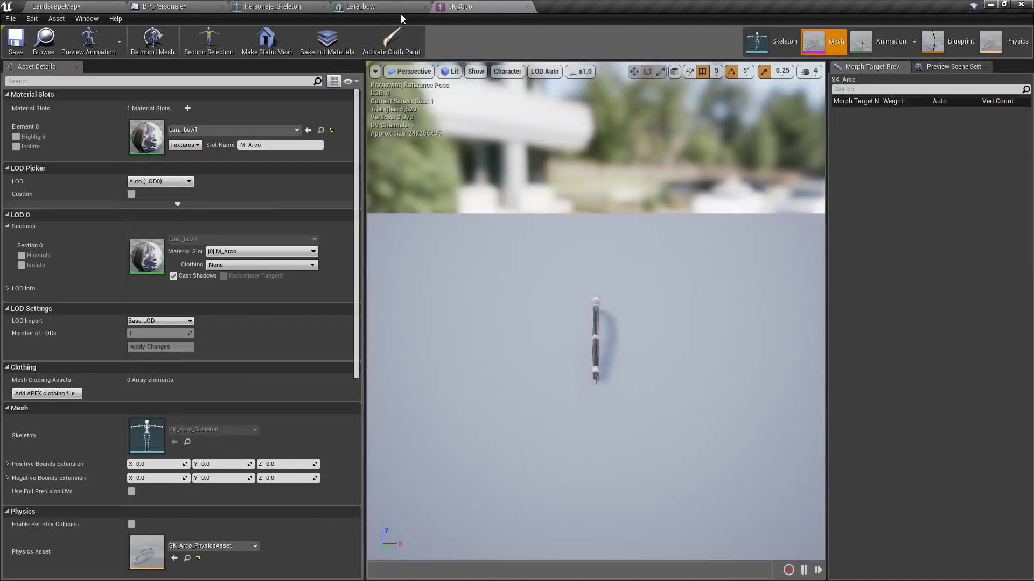
left_click(198, 5)
scroll(658, 364, "up", 3)
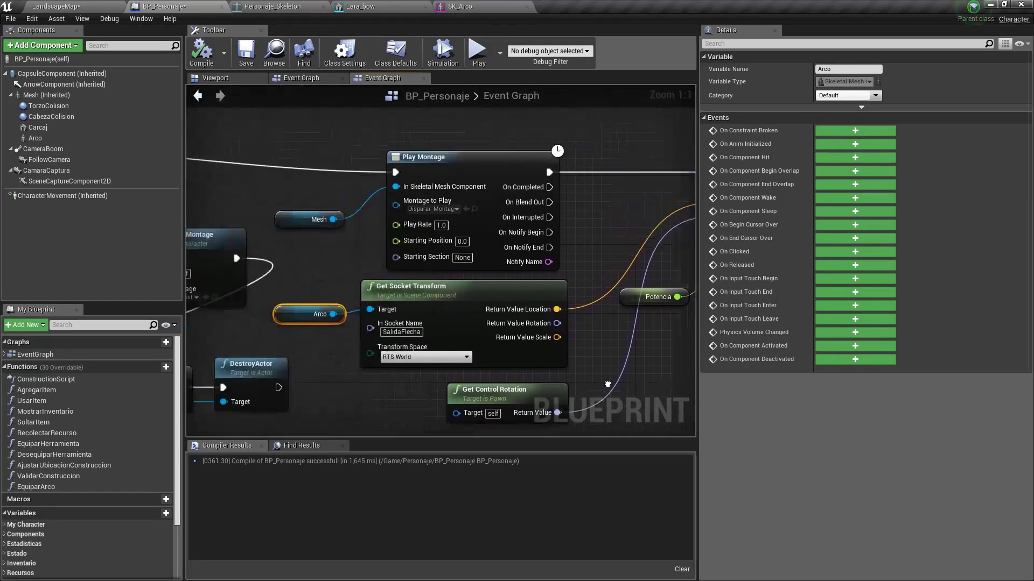
right_click_drag(659, 364, 558, 350)
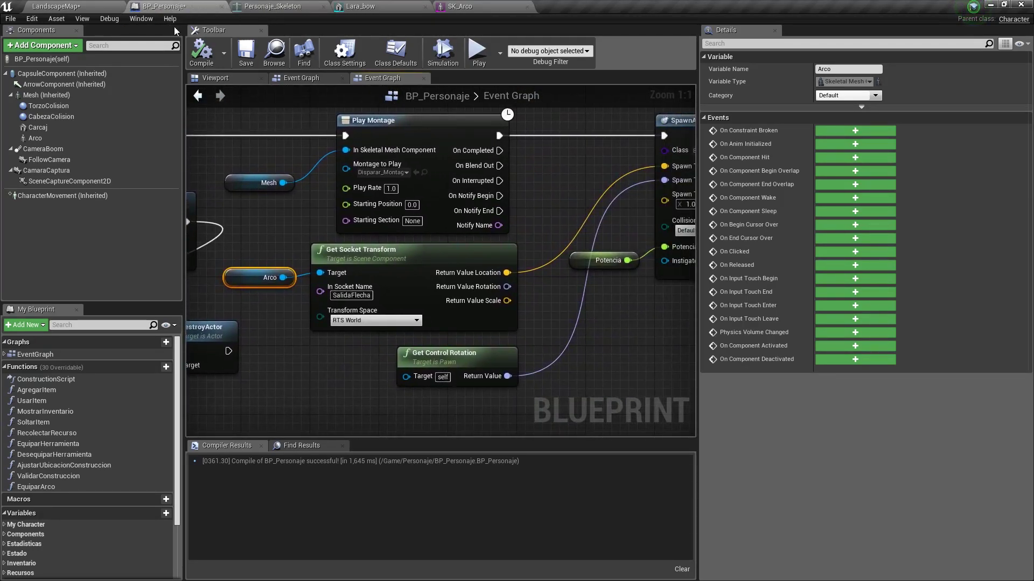
left_click(108, 6)
left_click(128, 350)
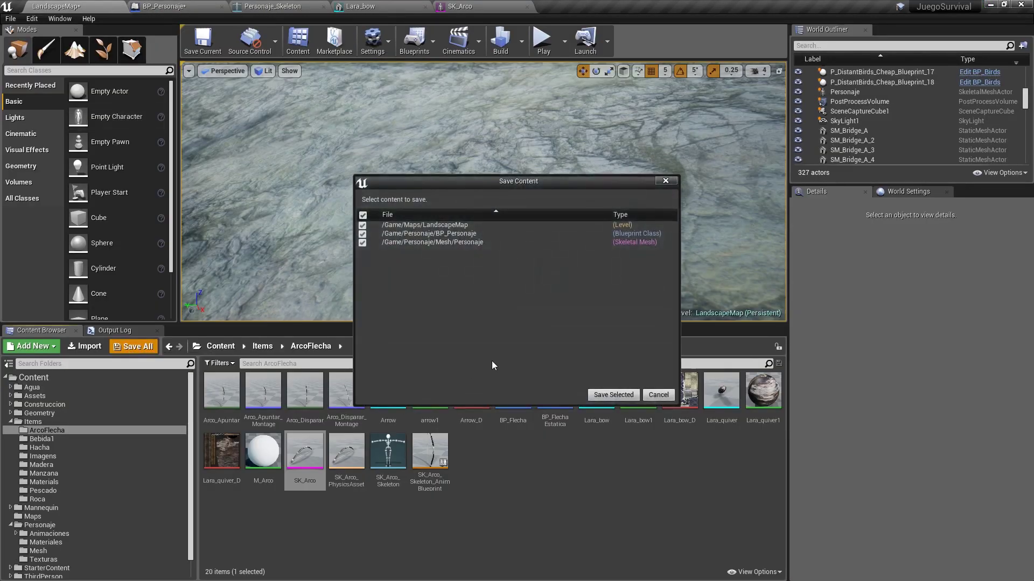
left_click(605, 396)
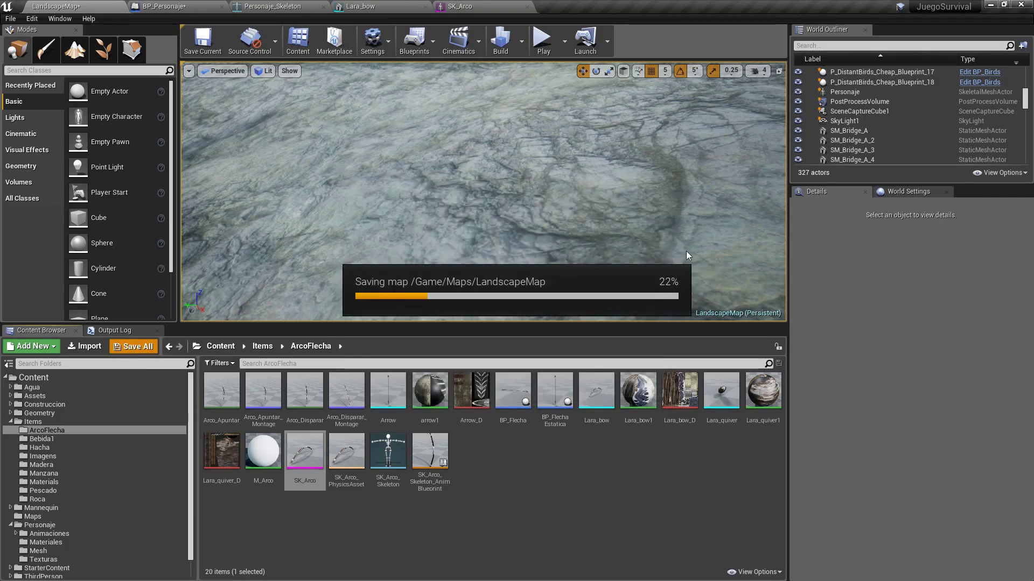
Play-test LandscapeMap fullscreen, running, aiming and firing the bow, then stop the session
key("alt+p")
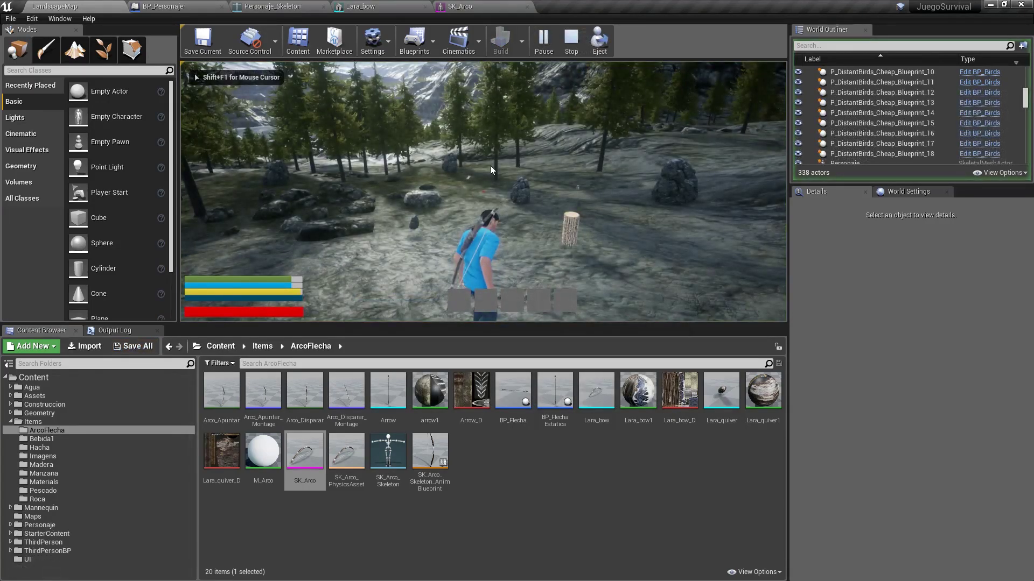
key("F11")
key("w")
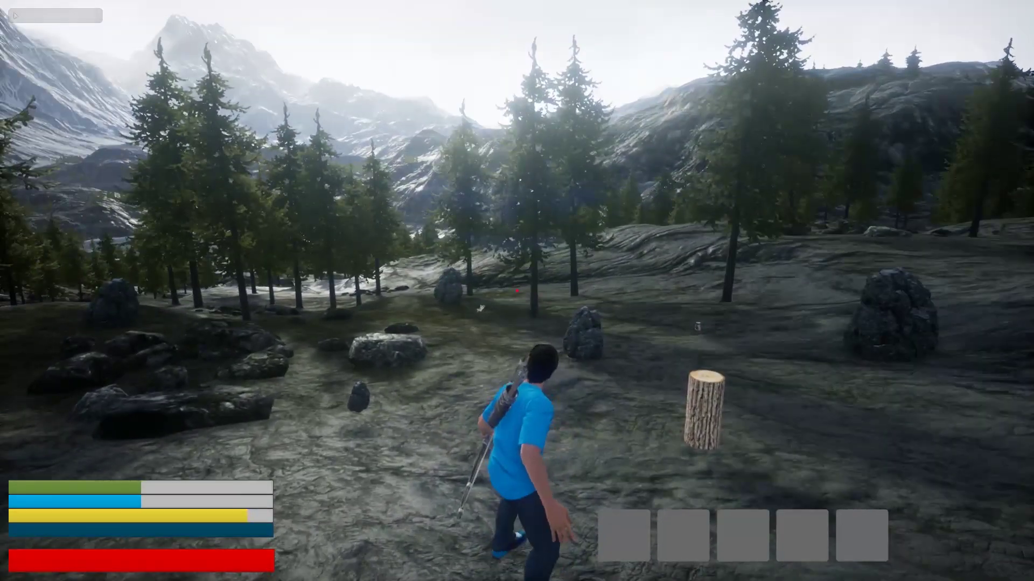
left_click(517, 291)
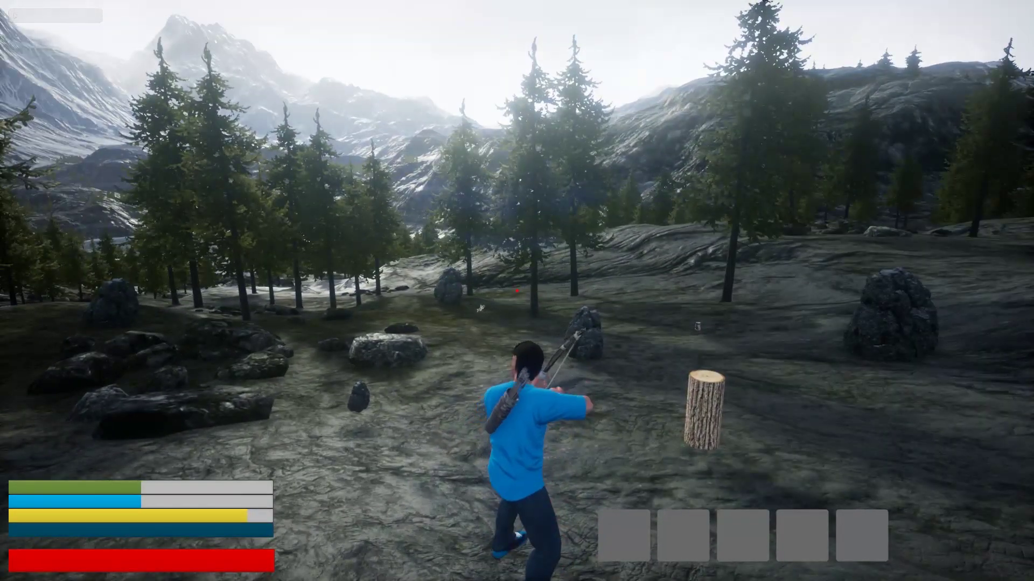
left_click(517, 290)
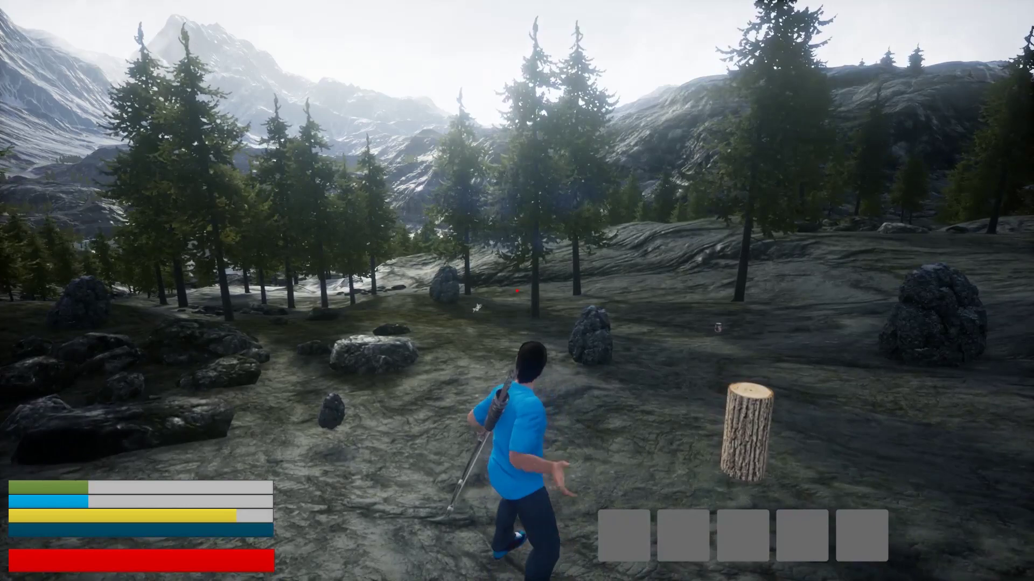
key("w")
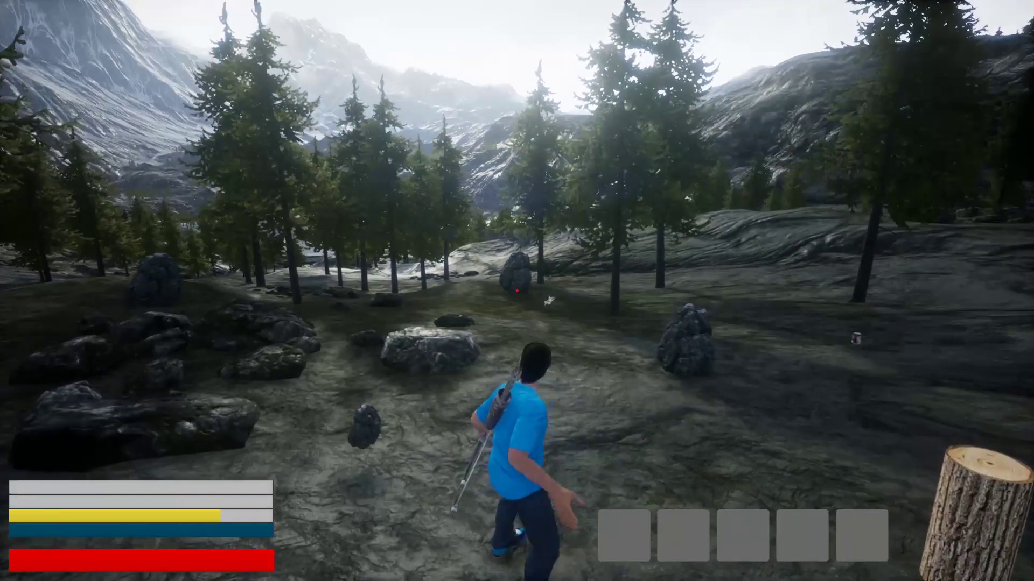
left_click(517, 291)
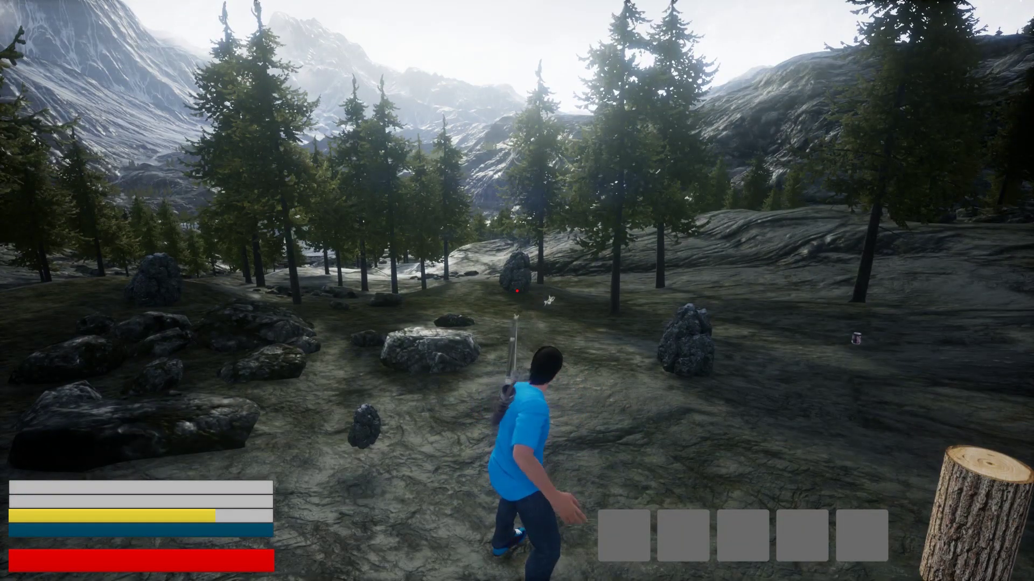
key("Escape")
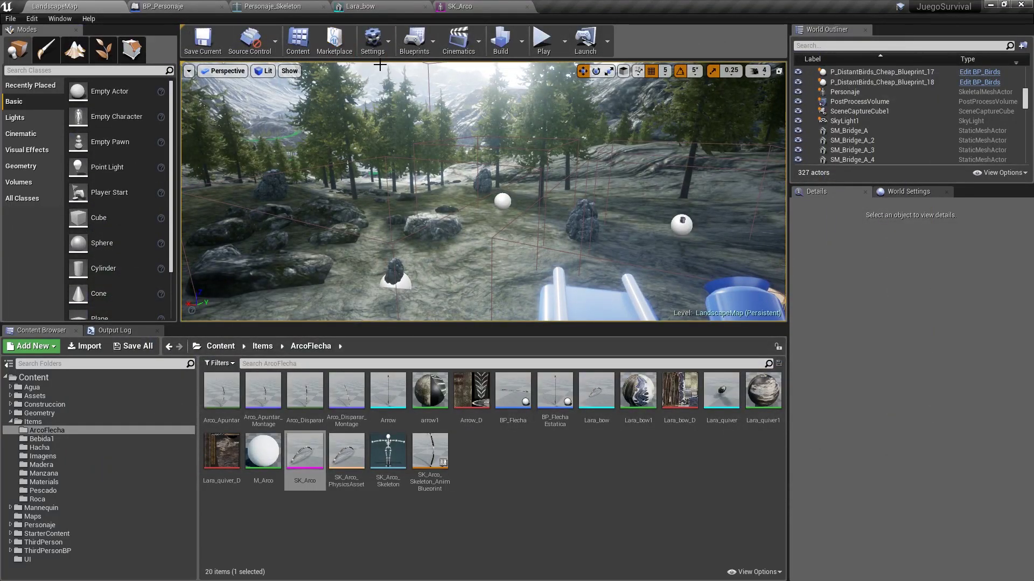
Set the Arco component's Anim Class to SK_Arco_Skeleton_AnimBlueprint_C in BP_Personaje
left_click(485, 7)
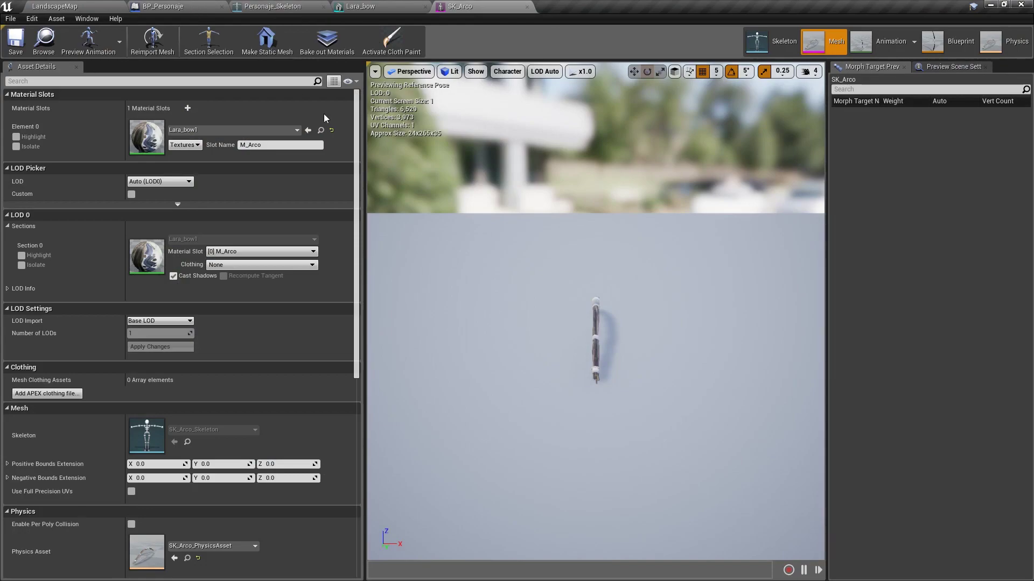
left_click(177, 6)
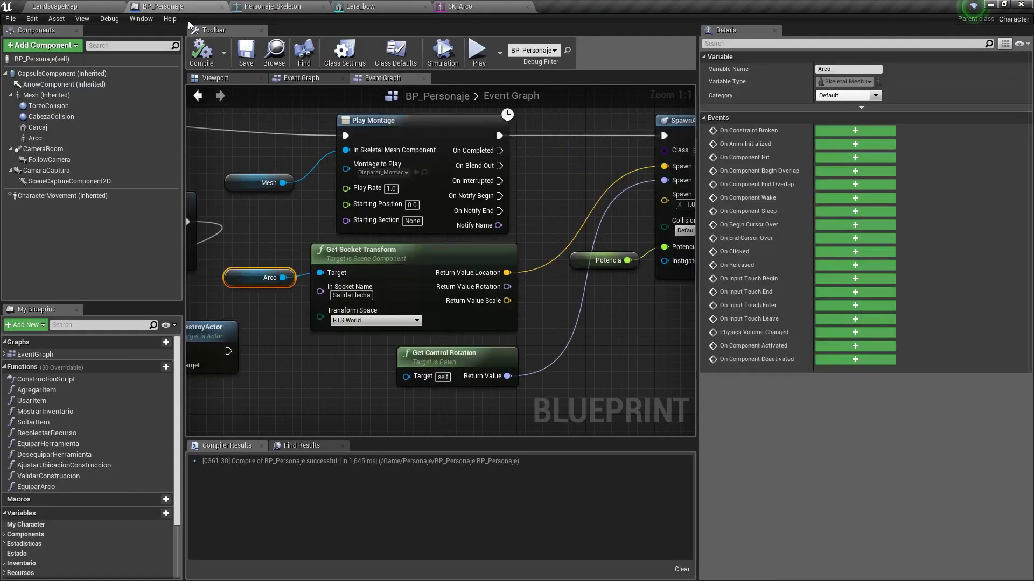
left_click(36, 137)
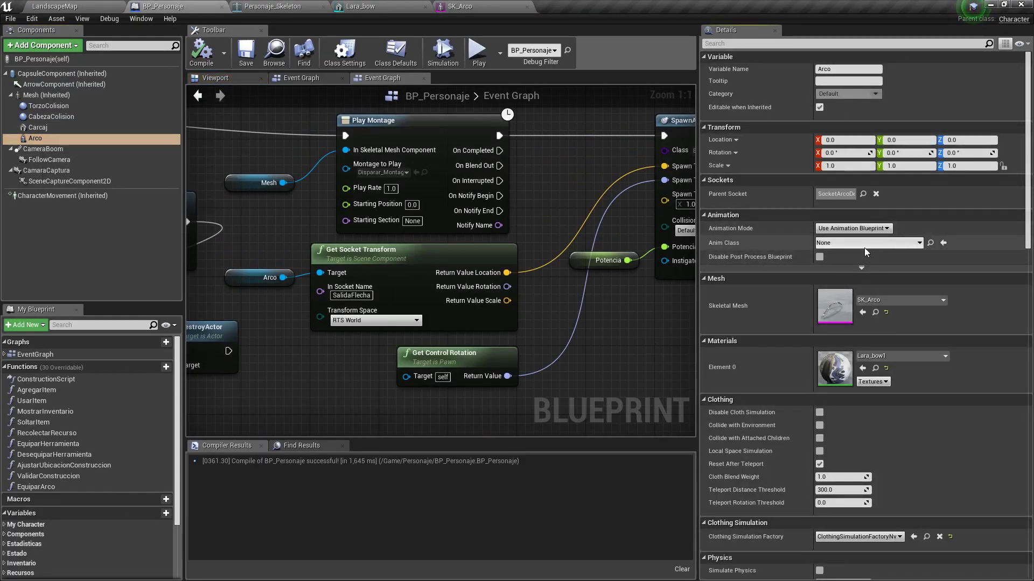
left_click(864, 248)
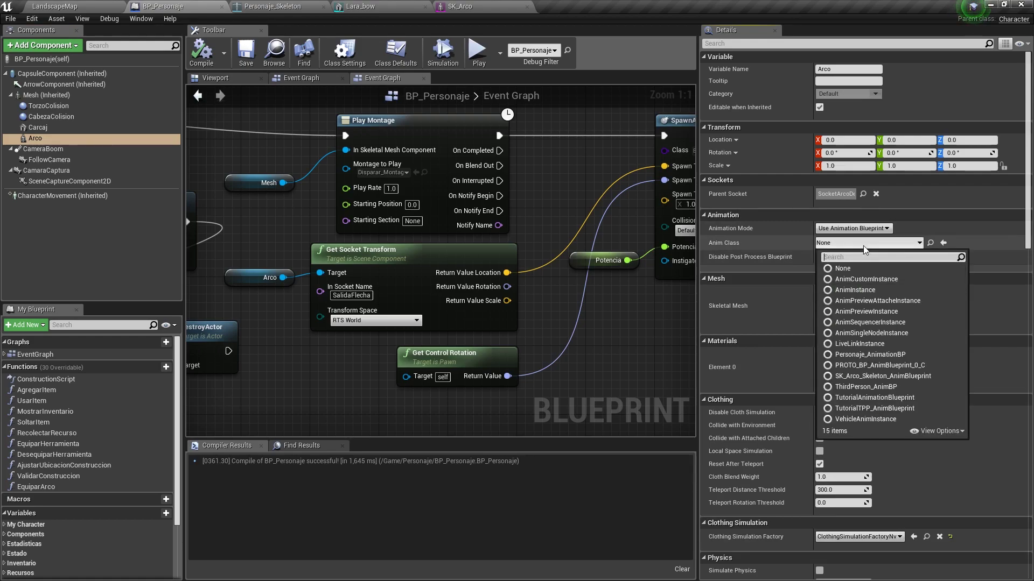
type("arco")
left_click(870, 280)
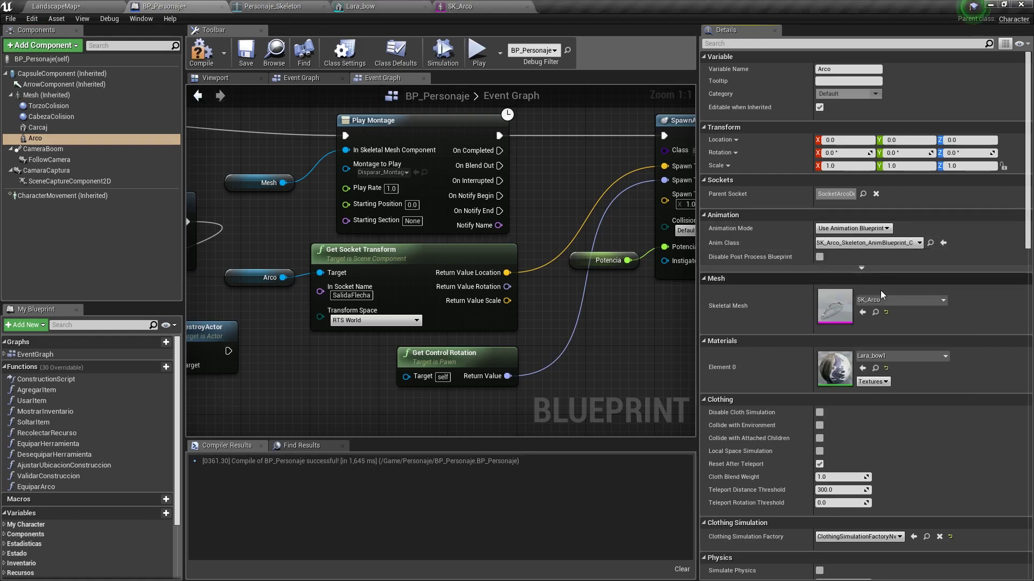
Check the bow on the character's back in the viewport, then compile and save BP_Personaje
left_click(215, 80)
left_click_drag(409, 301, 540, 303)
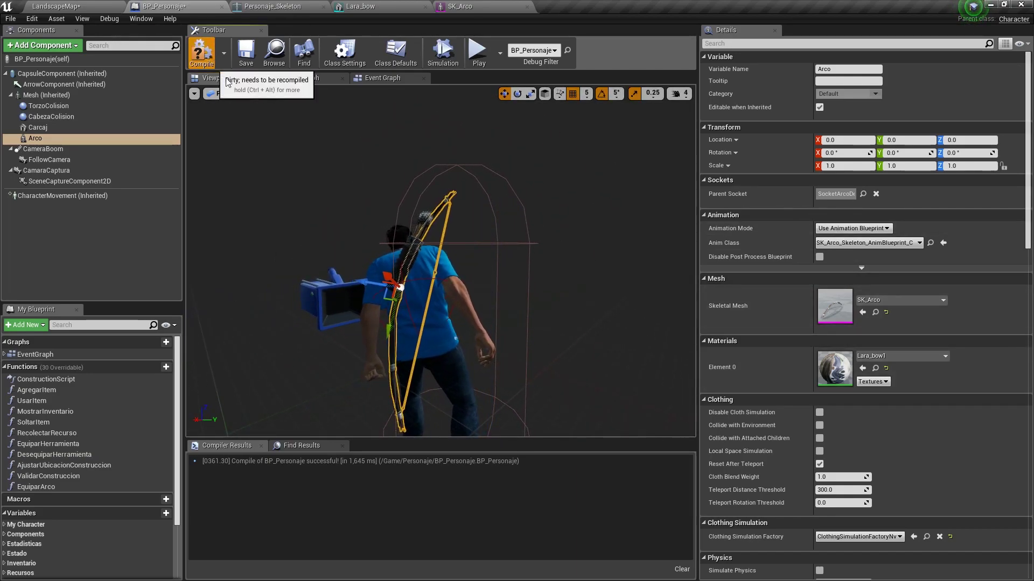
left_click(247, 56)
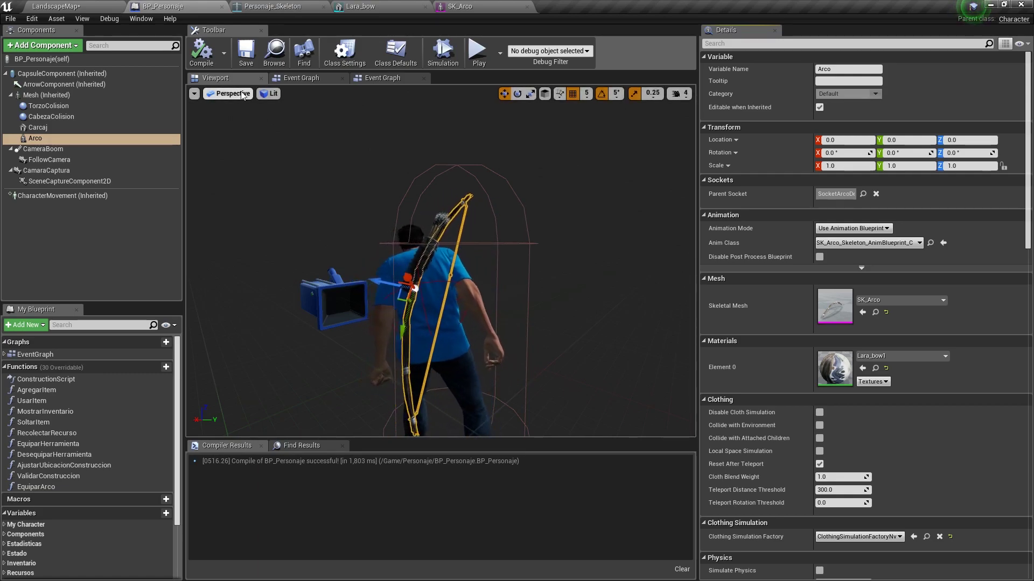
Find the Left Mouse Button event's Play Montage node and make room beside it
left_click(301, 140)
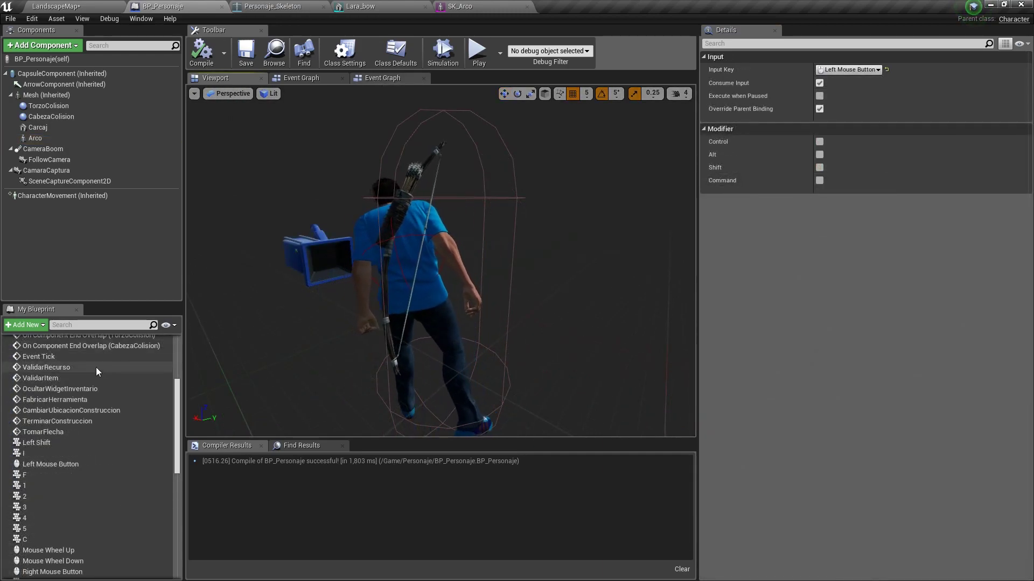
left_click(47, 465)
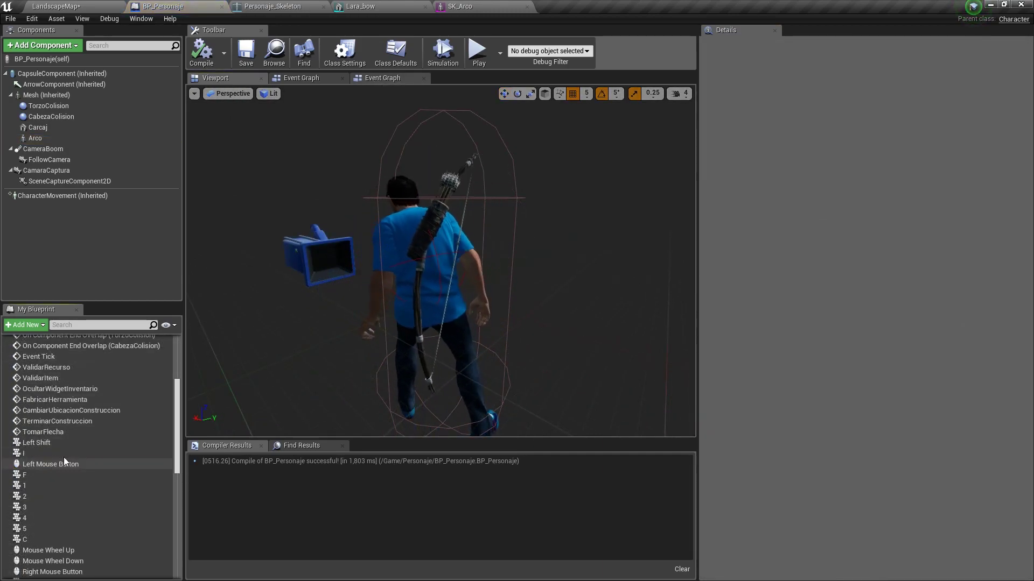
left_click(382, 78)
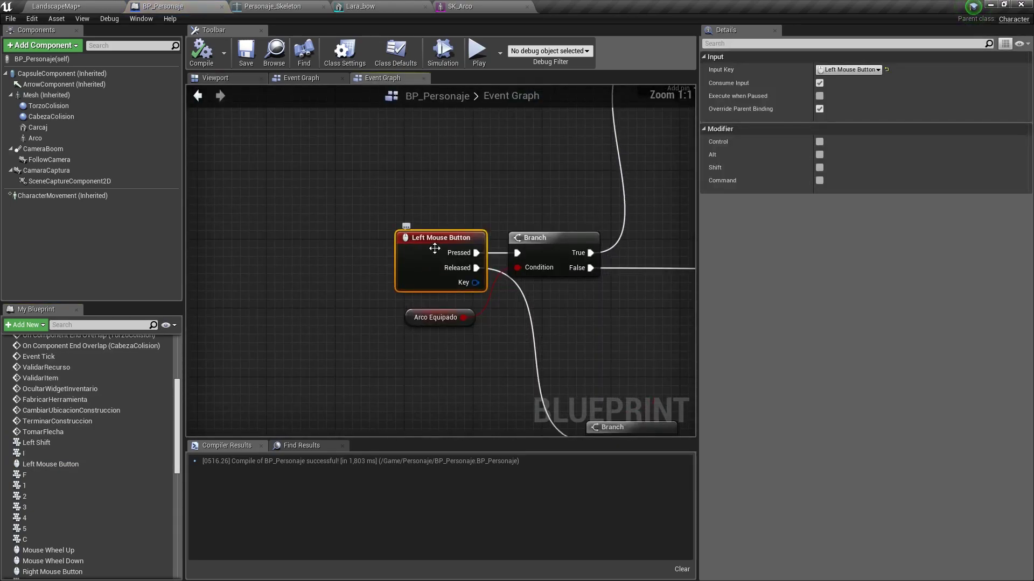
right_click_drag(463, 248, 327, 347)
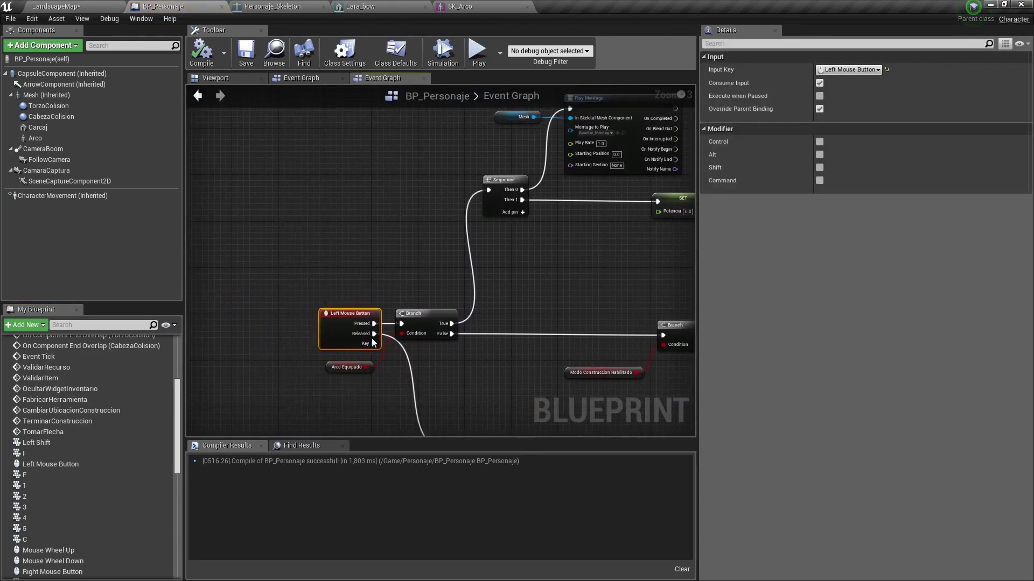
mouse_move(458, 330)
right_mouse_down()
mouse_move(237, 313)
mouse_move(505, 356)
right_mouse_up()
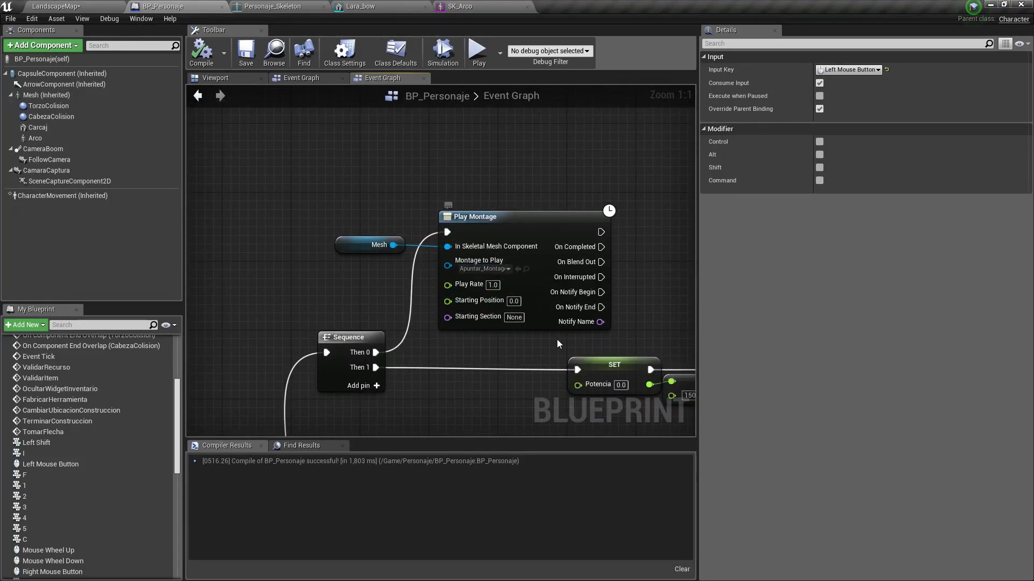
mouse_move(557, 344)
right_mouse_down()
mouse_move(386, 149)
mouse_move(476, 330)
right_mouse_up()
left_click_drag(309, 181, 463, 253)
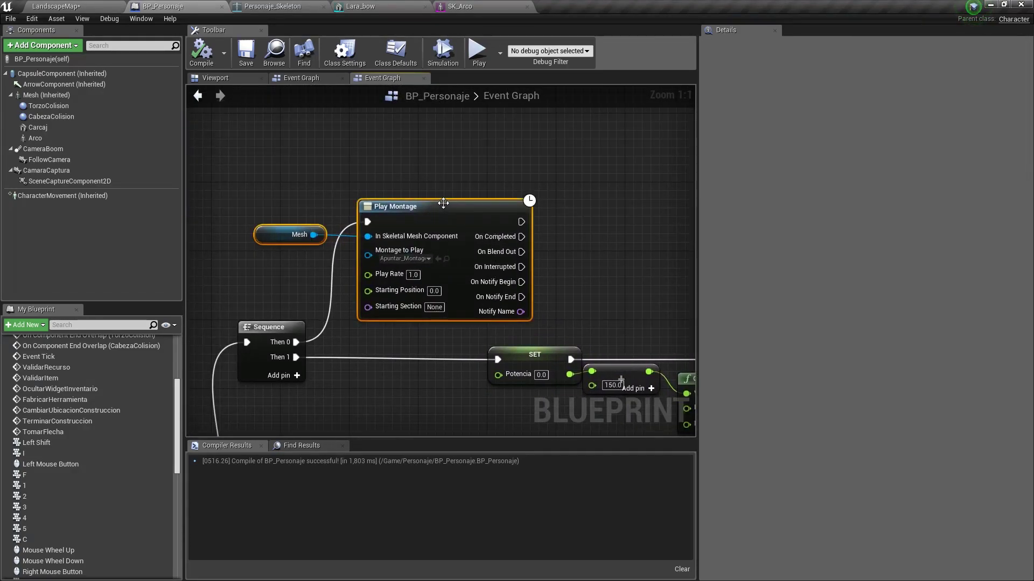
left_click_drag(443, 203, 432, 117)
right_click_drag(432, 117, 378, 216)
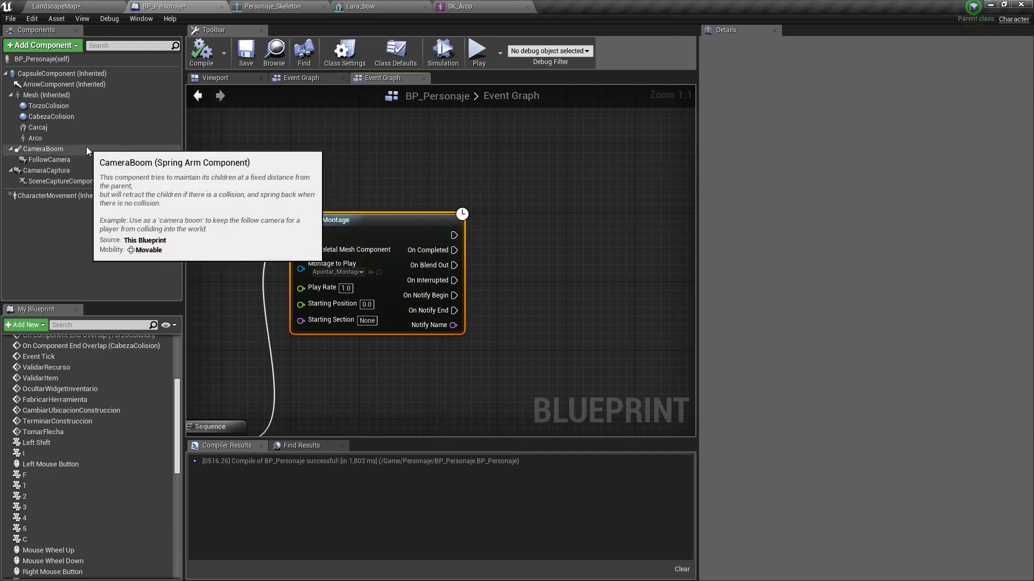
Add an Arco reference and a duplicated Play Montage, chained after the first montage
mouse_move(35, 138)
left_mouse_down()
mouse_move(519, 264)
mouse_move(507, 249)
left_mouse_up()
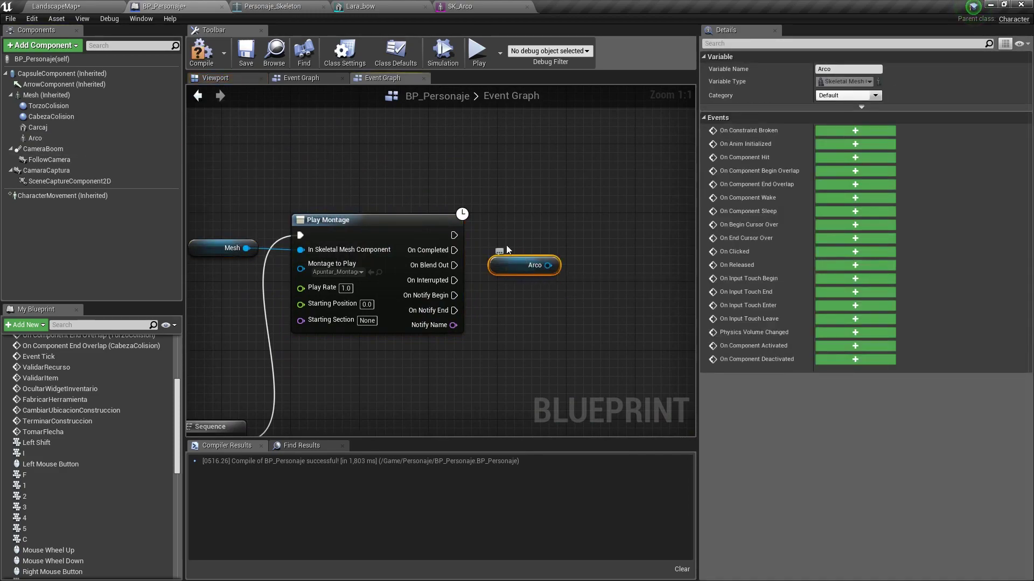
left_click(363, 219)
key("ctrl+c")
key("ctrl+v")
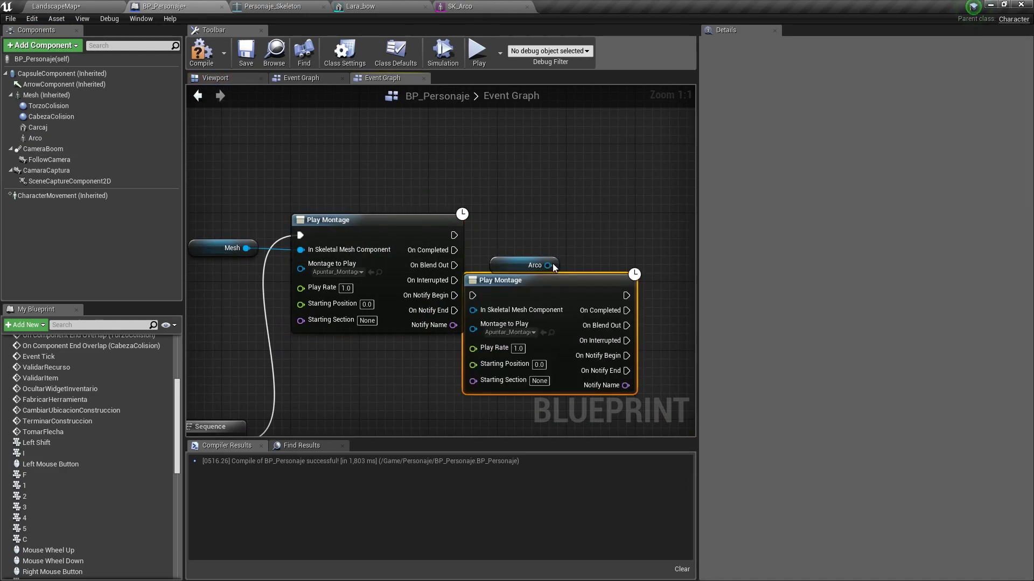
left_click_drag(538, 277, 642, 220)
left_click_drag(548, 265, 576, 249)
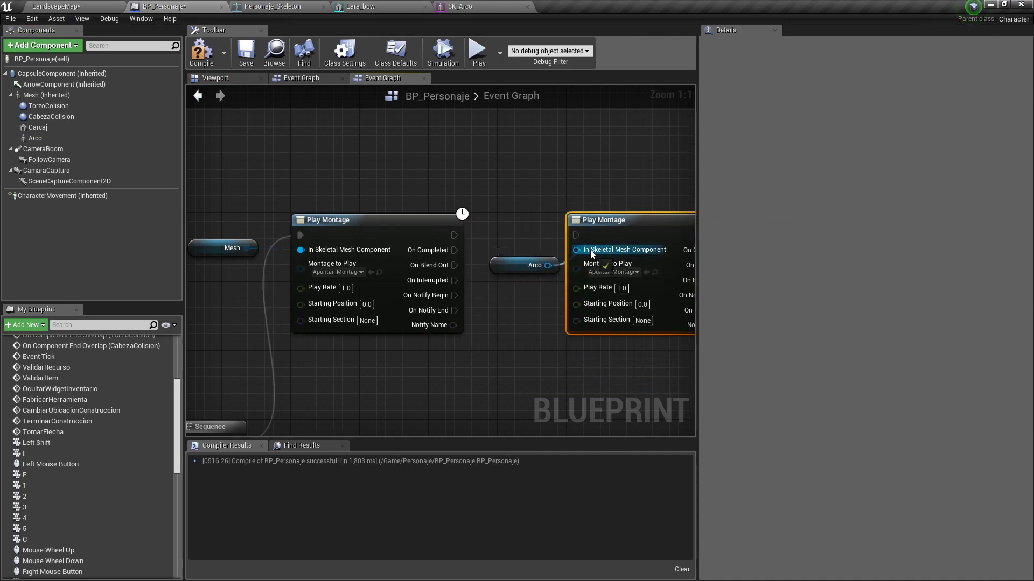
left_click_drag(454, 235, 576, 237)
right_click_drag(629, 280, 468, 234)
Set the bow's Play Montage to Arco_Apuntar_Montage and recompile
left_click(466, 227)
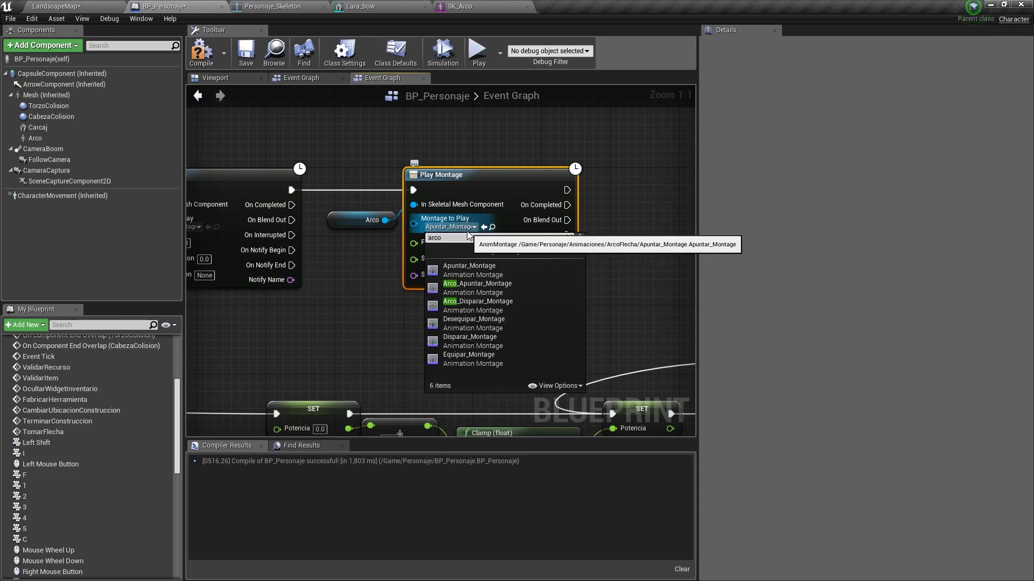
left_click(493, 286)
mouse_move(343, 348)
right_mouse_down()
mouse_move(596, 300)
mouse_move(536, 288)
right_mouse_up()
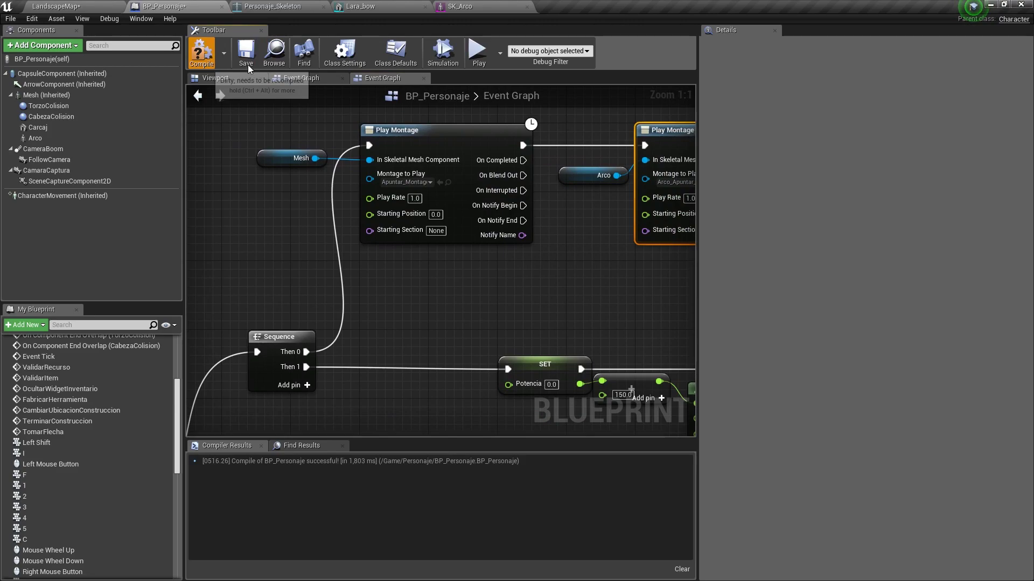
key("F7")
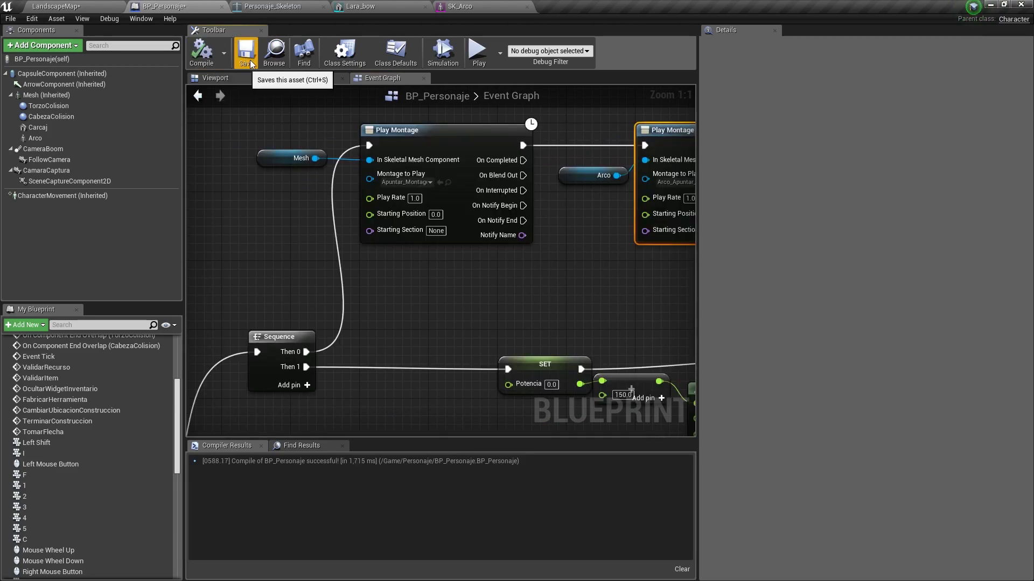
Open Apuntar_Montage and scrub its preview back to the first frame
left_click(449, 183)
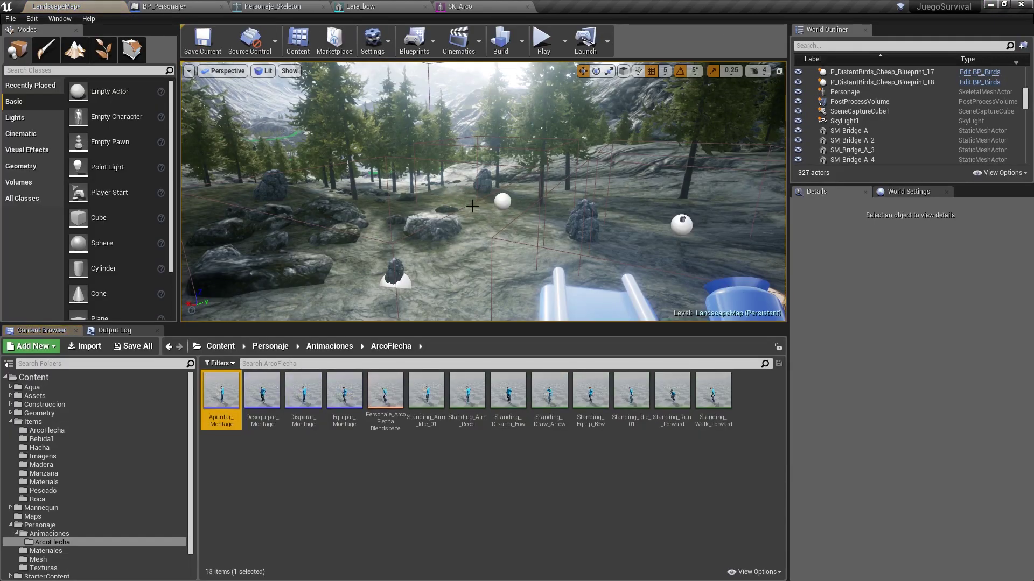
double_click(228, 405)
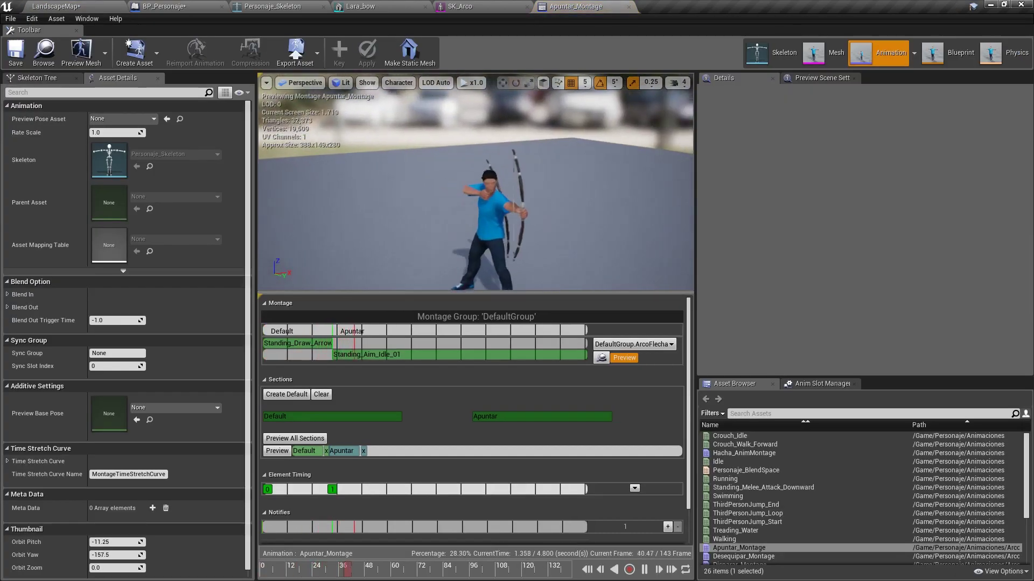
left_click(287, 569)
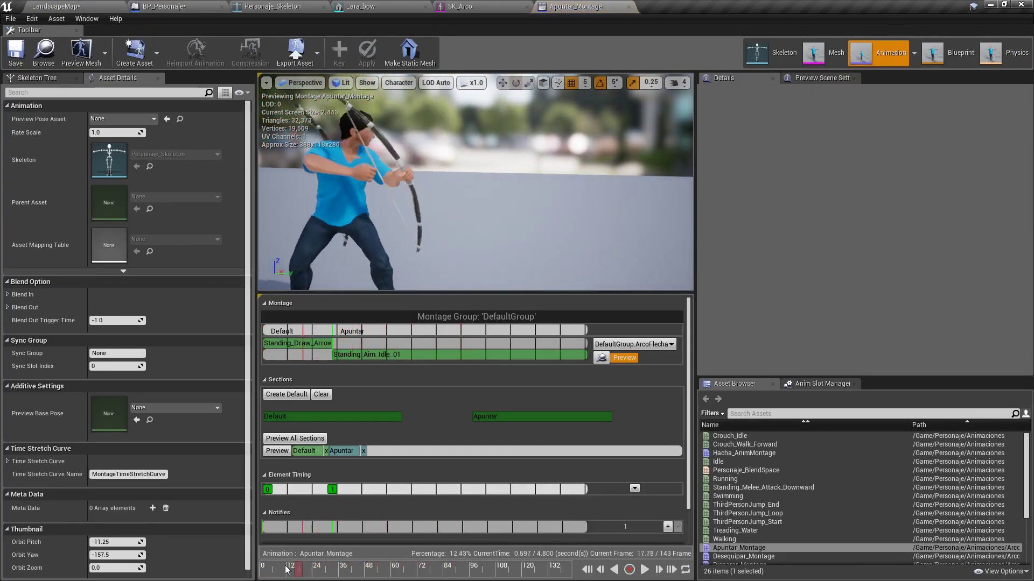
mouse_move(287, 569)
left_mouse_down()
mouse_move(241, 575)
mouse_move(331, 567)
left_mouse_up()
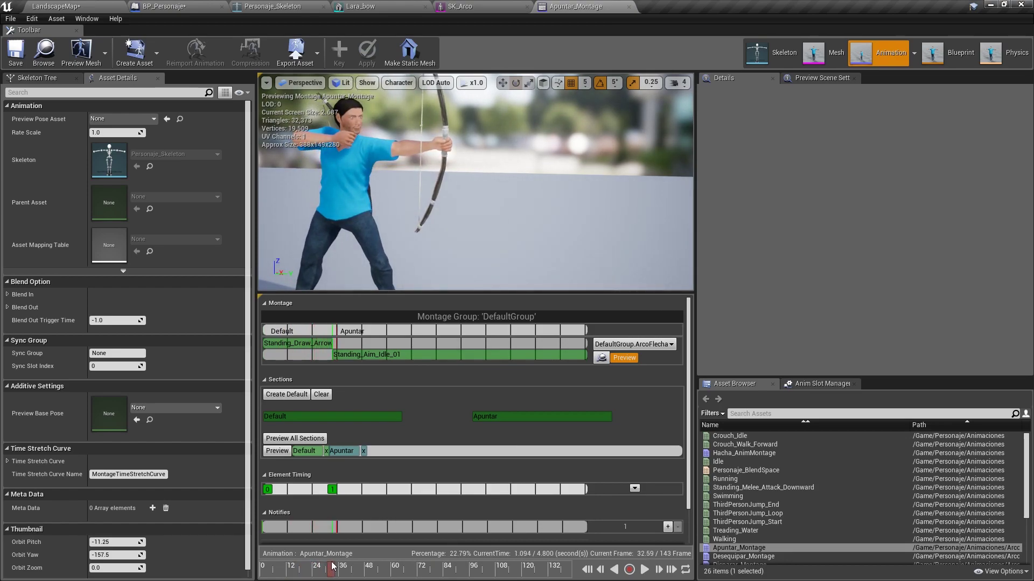
Preview Arco_Apuntar_Montage from Items/ArcoFlecha, then return to LandscapeMap
left_click(52, 6)
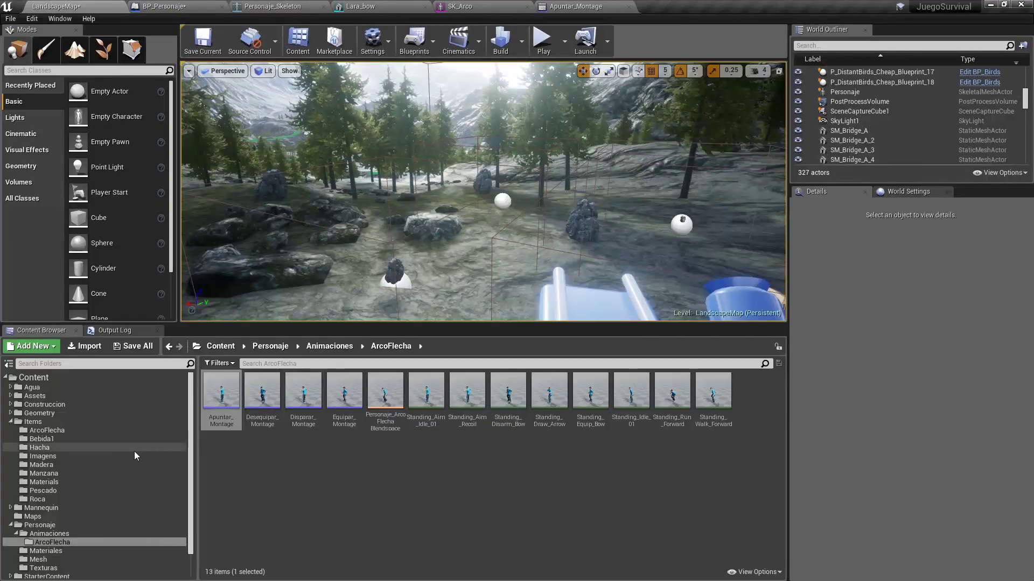
left_click(66, 429)
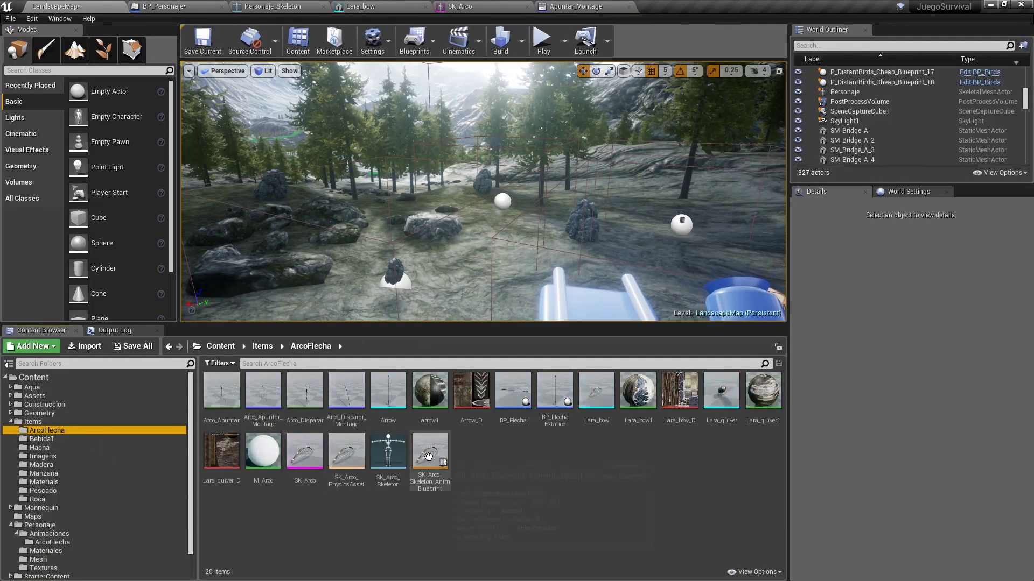
left_click(267, 397)
double_click(267, 398)
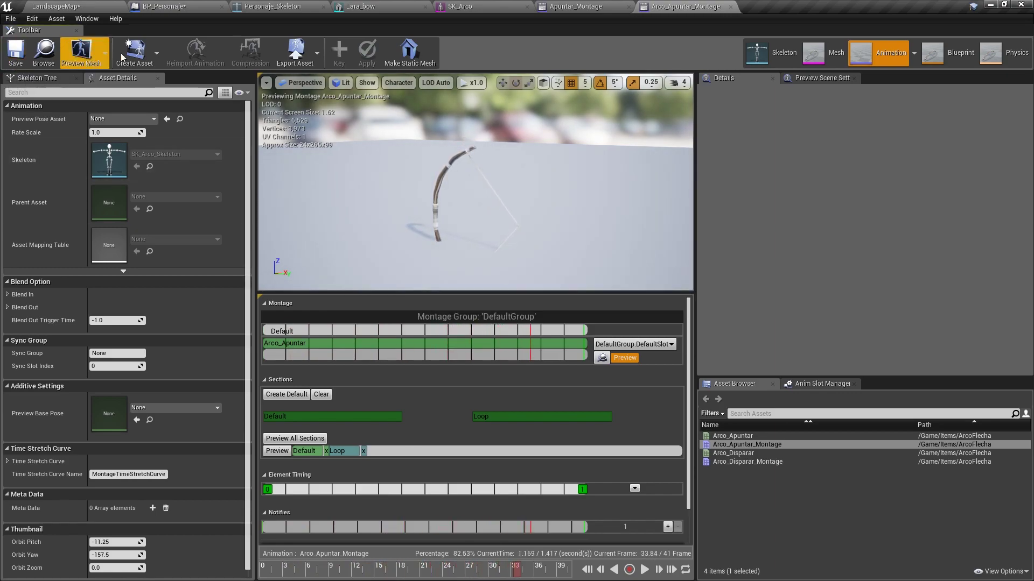
left_click(69, 5)
left_click(543, 46)
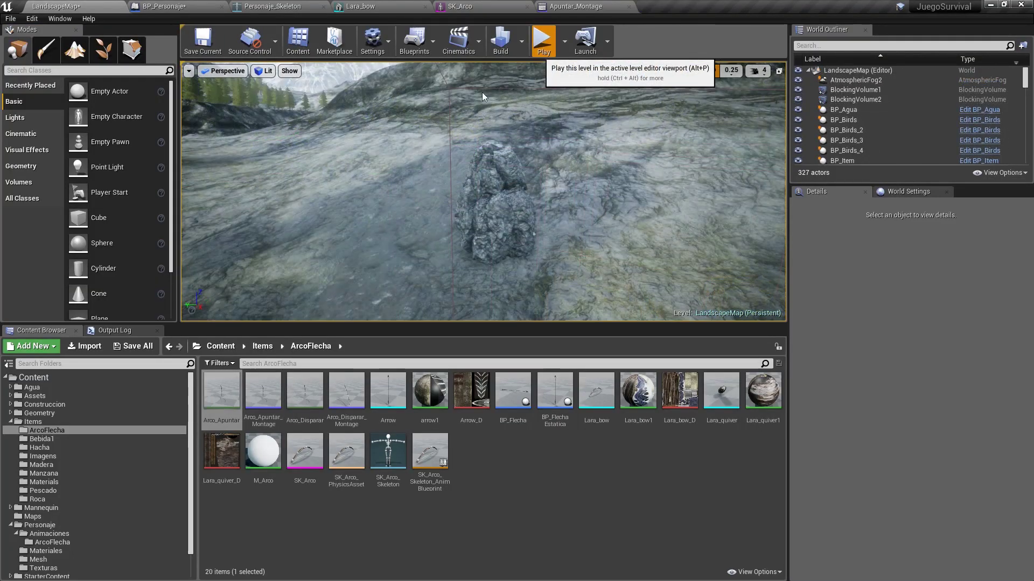
key("F11")
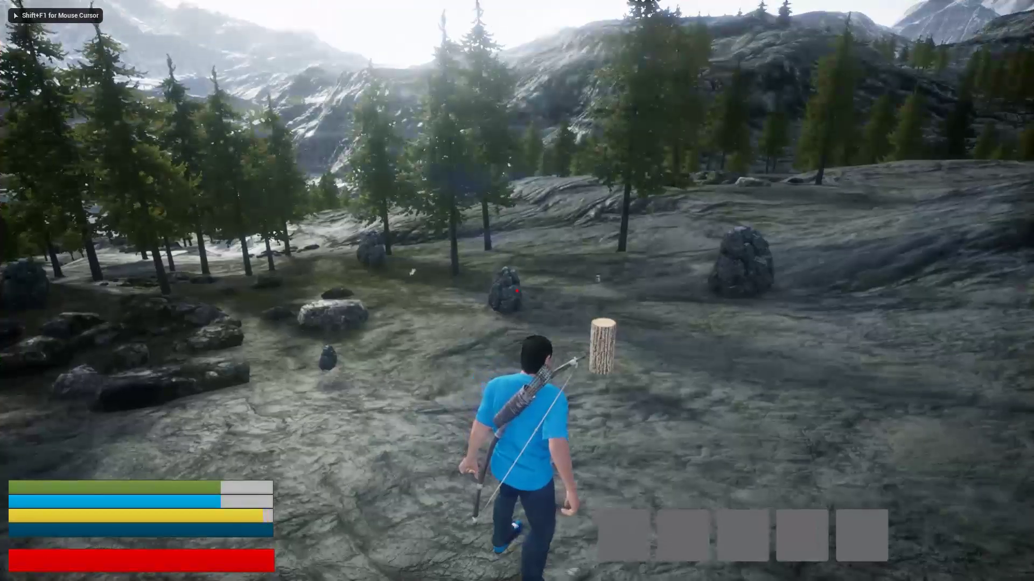
key("w")
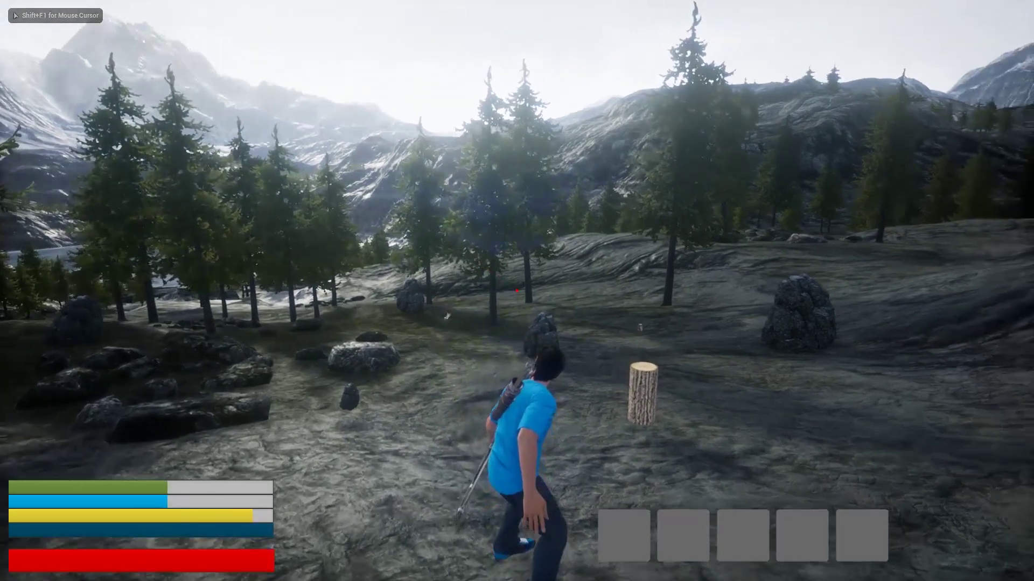
right_click(517, 291)
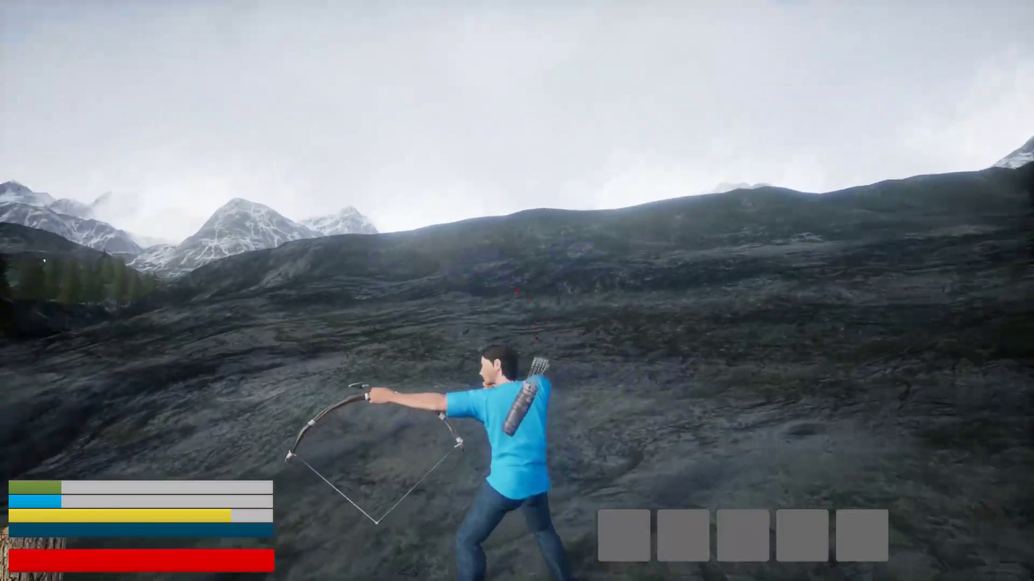
left_click(517, 291)
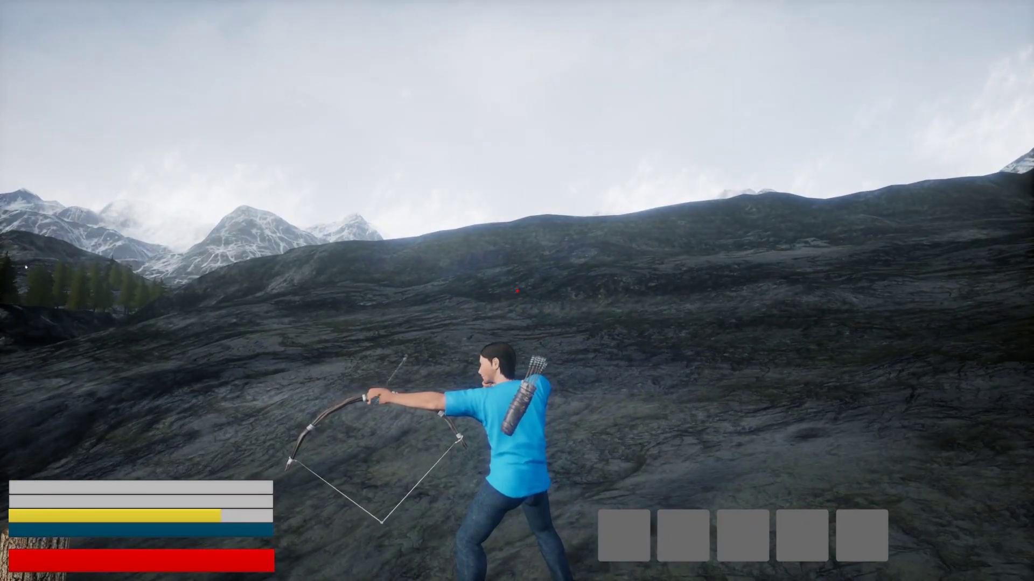
key("Escape")
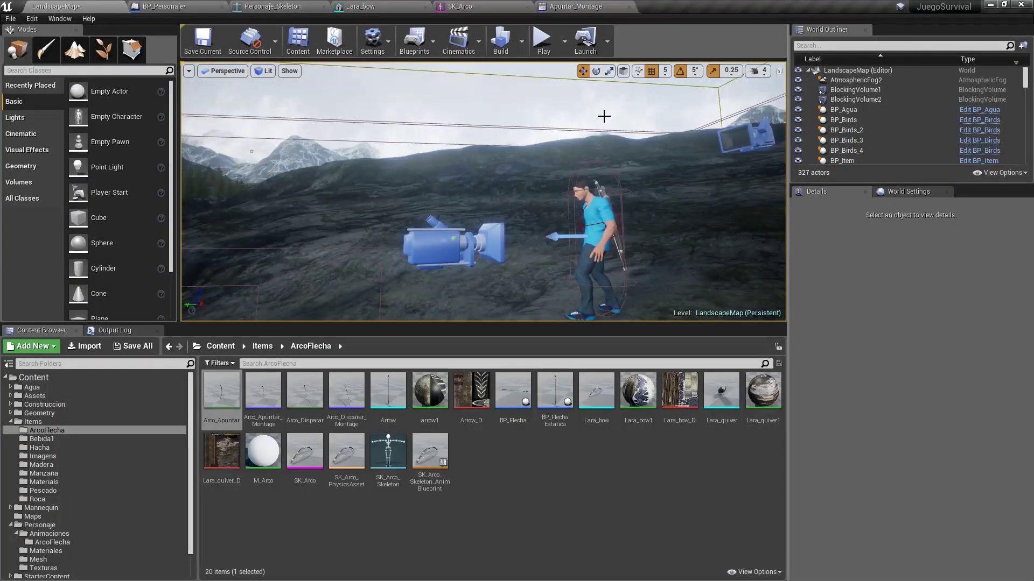
Open the Arco_Apuntar animation to inspect its orientation
left_click(221, 396)
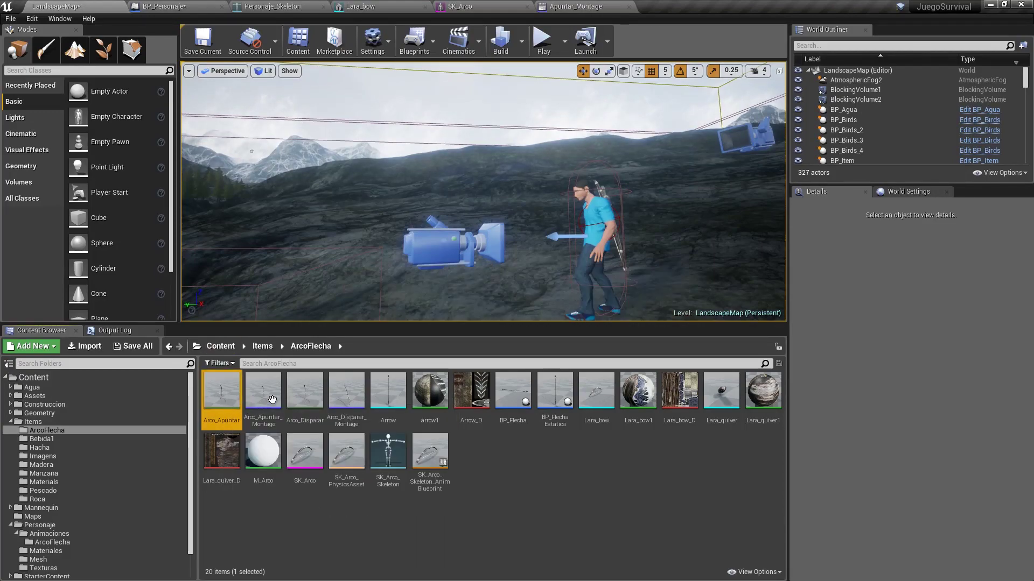
double_click(221, 393)
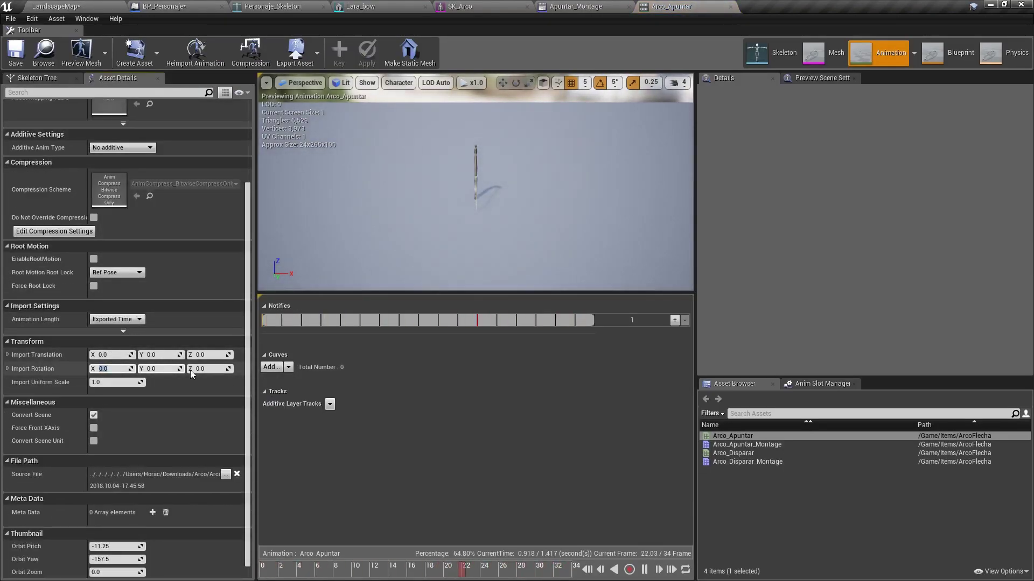
scroll(191, 374, "up", 8)
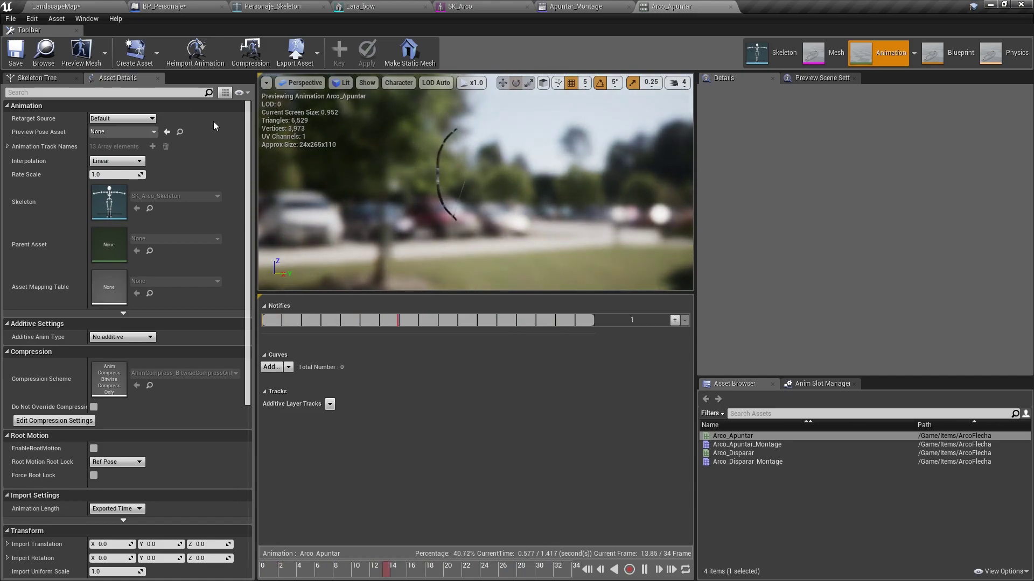
left_click(53, 6)
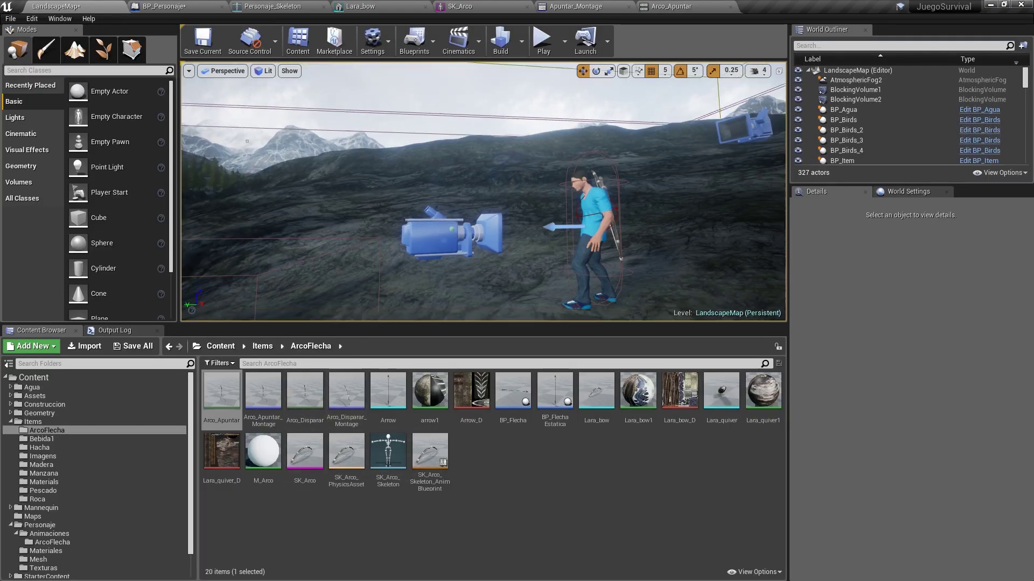
Test-place the bow and Arco_Apuntar in the level, rotating about 95° on X, then delete it
mouse_move(305, 451)
left_mouse_down()
mouse_move(447, 260)
mouse_move(455, 175)
left_mouse_up()
left_click_drag(217, 397, 402, 298)
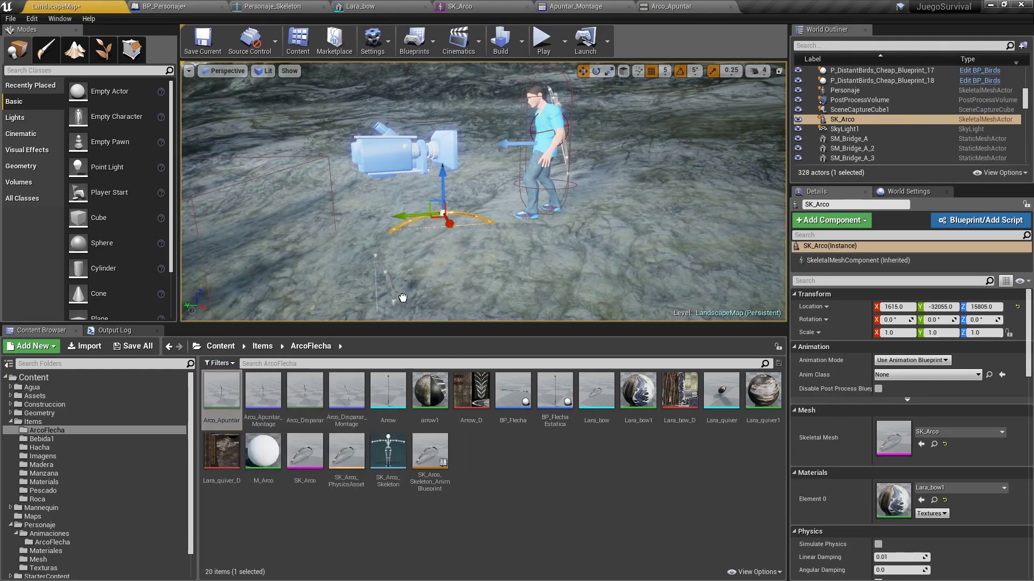
left_click_drag(441, 270, 435, 243)
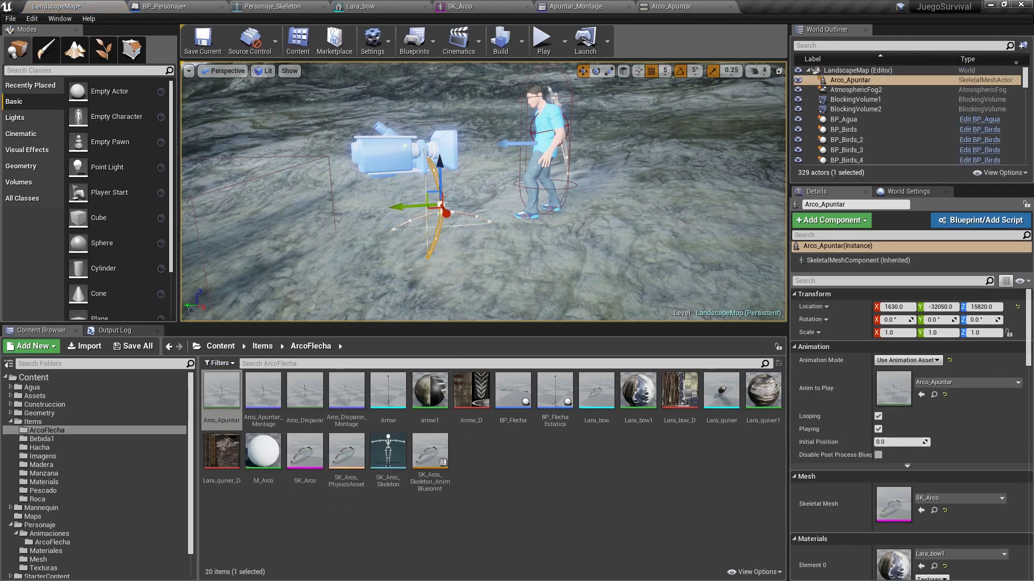
right_click_drag(435, 243, 474, 193)
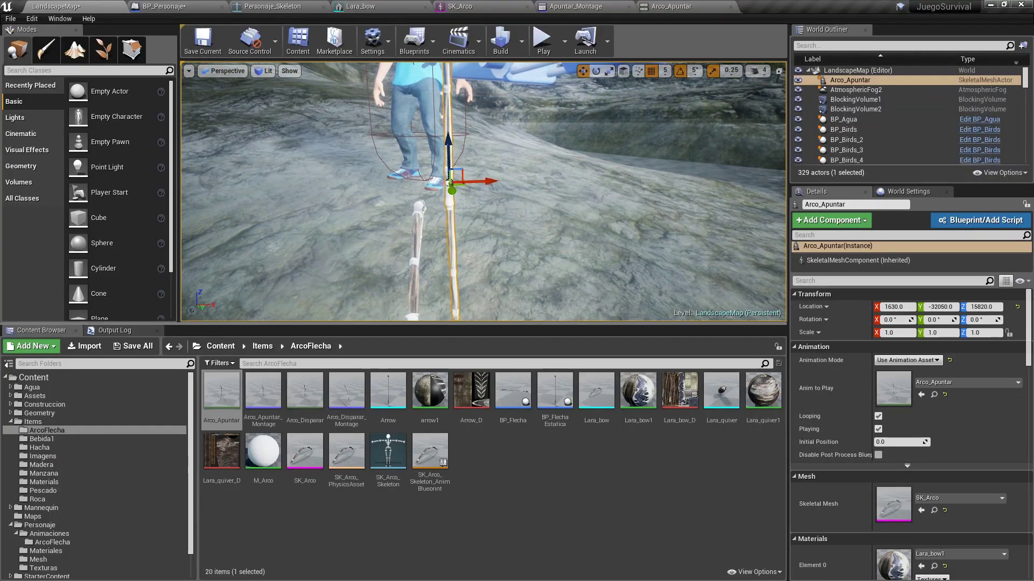
right_click_drag(222, 112, 221, 112)
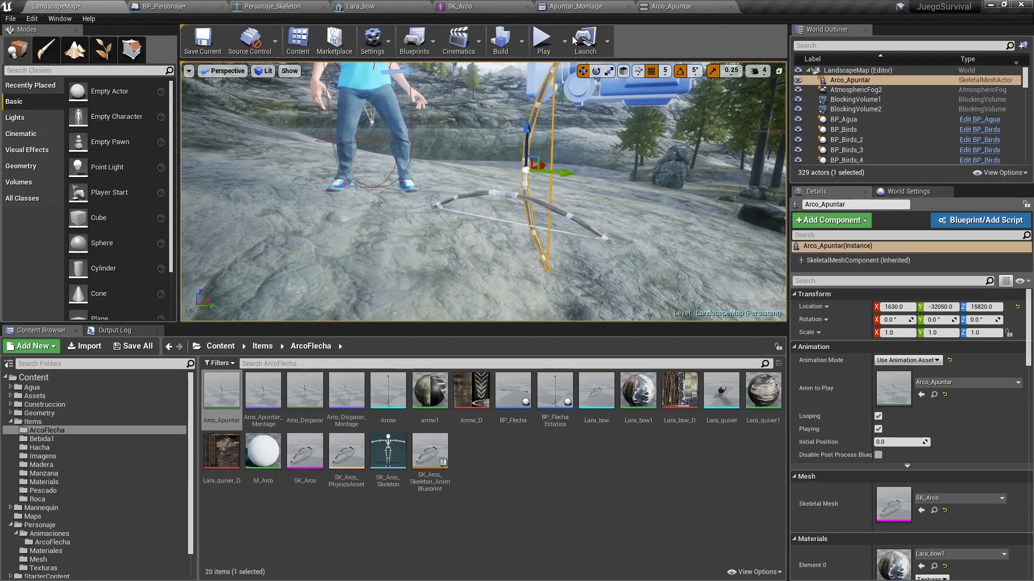
key("e")
left_click_drag(581, 161, 603, 189)
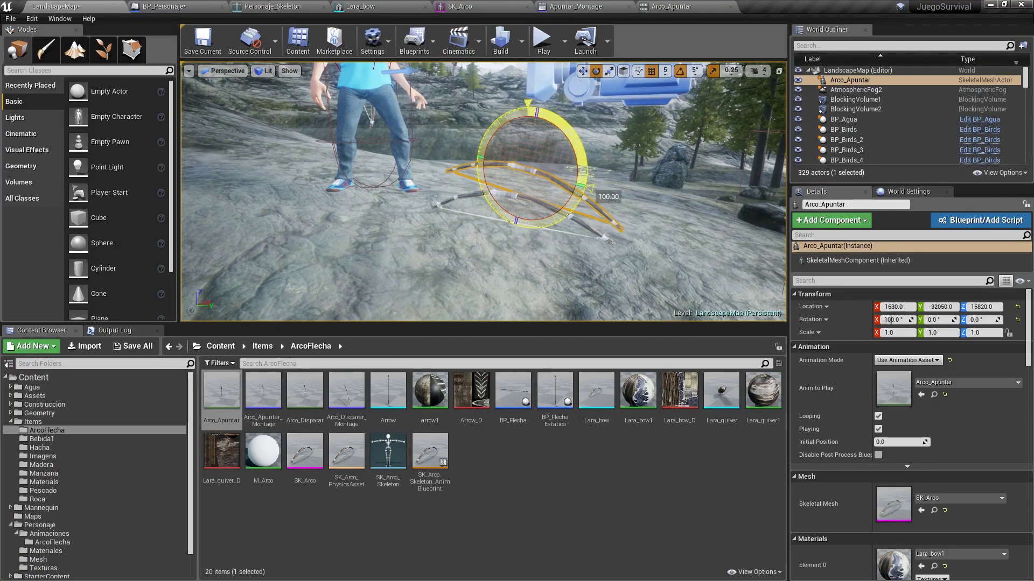
key("Delete")
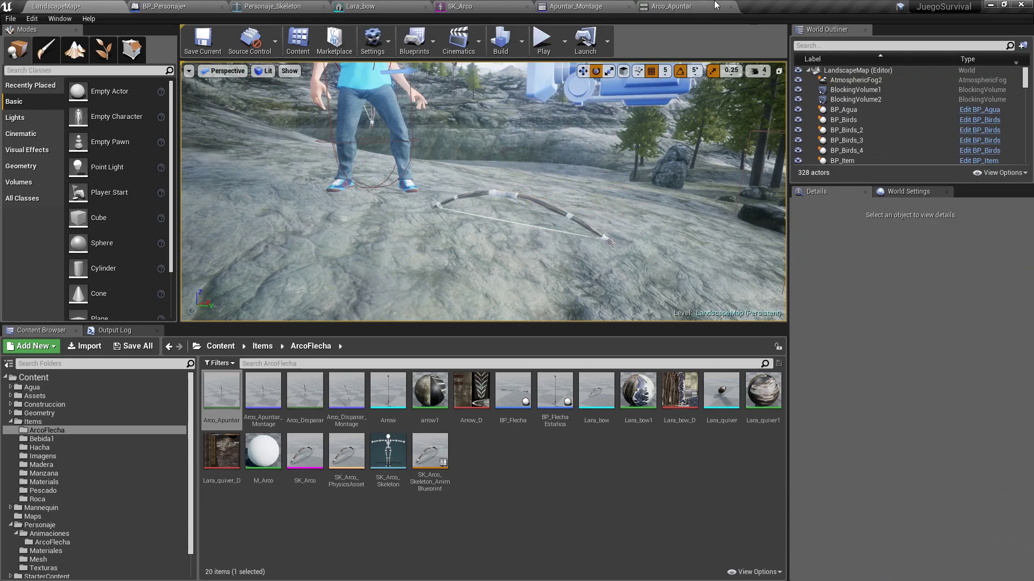
Reimport Arco_Apuntar with Import Rotation X 90, save it, and return to the level
left_click(668, 6)
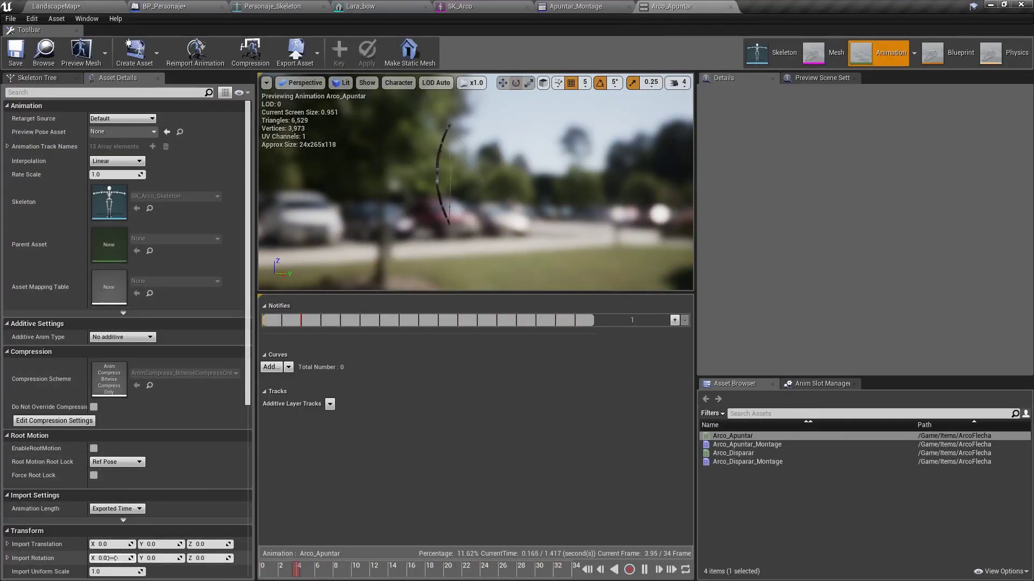
type("90")
key("Return")
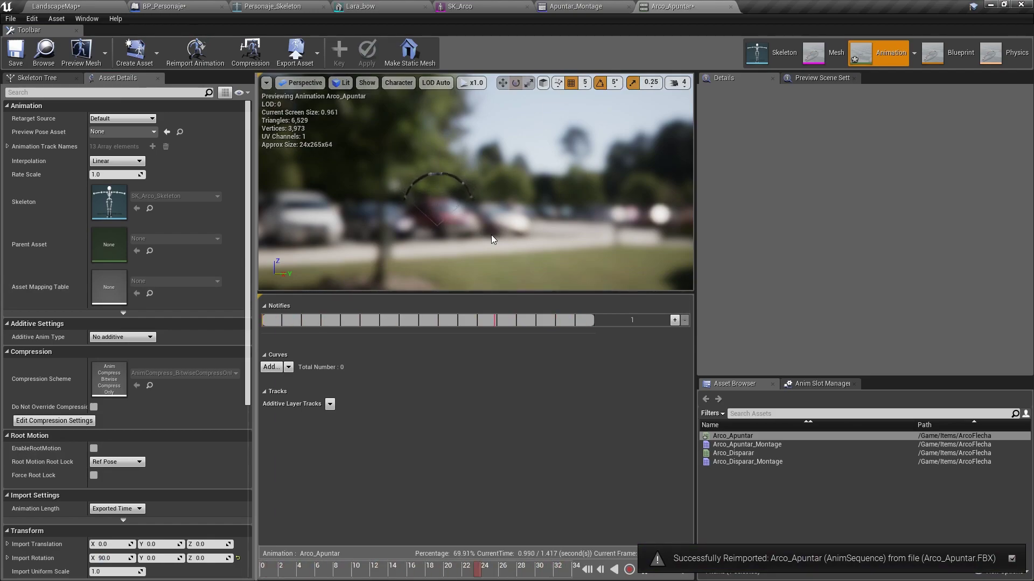
left_click(24, 52)
left_click(54, 5)
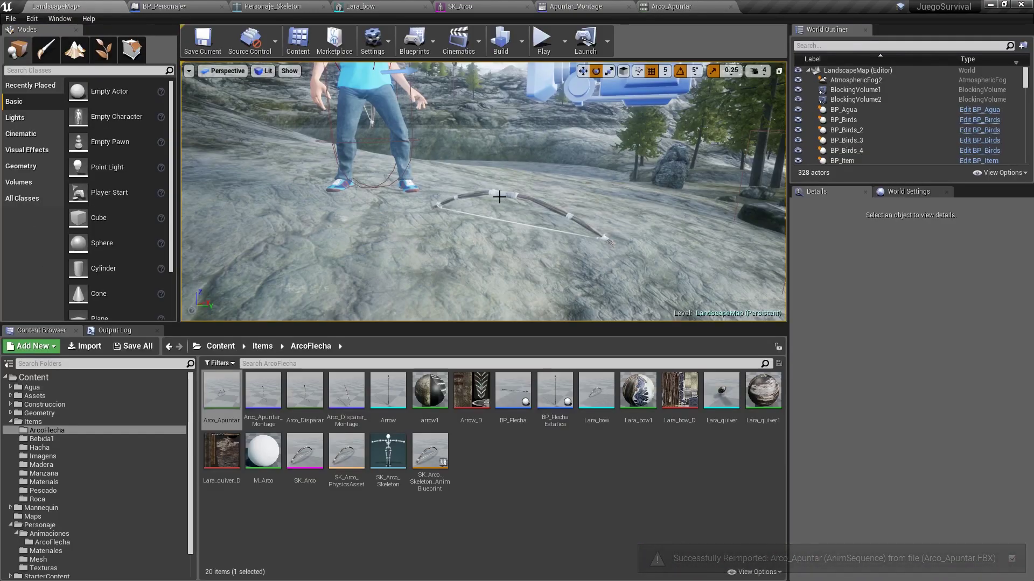
Delete the SK_Arco test actor, then play in fullscreen and draw the bow with key 1
key("Delete")
key("F11")
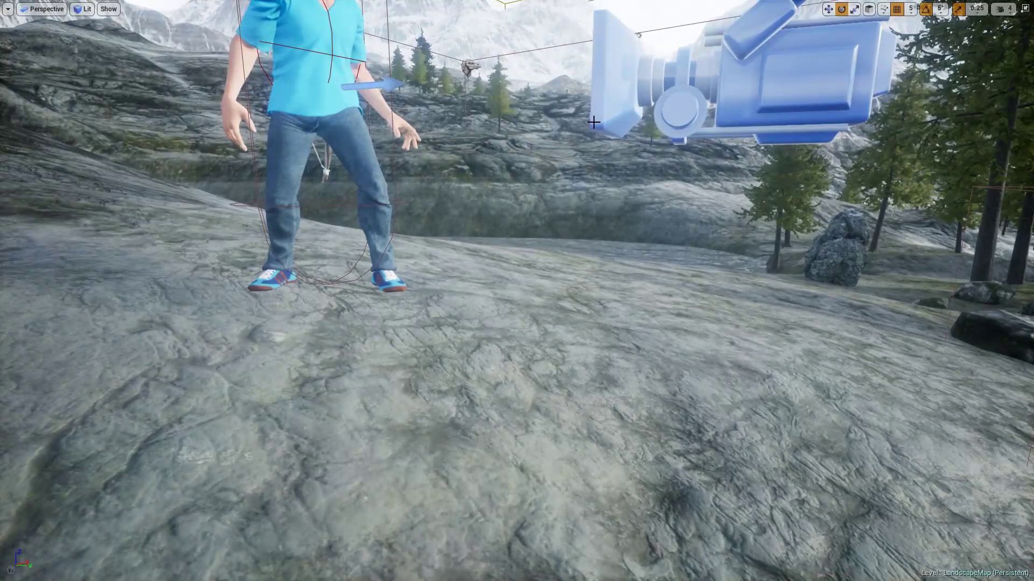
key("alt+p")
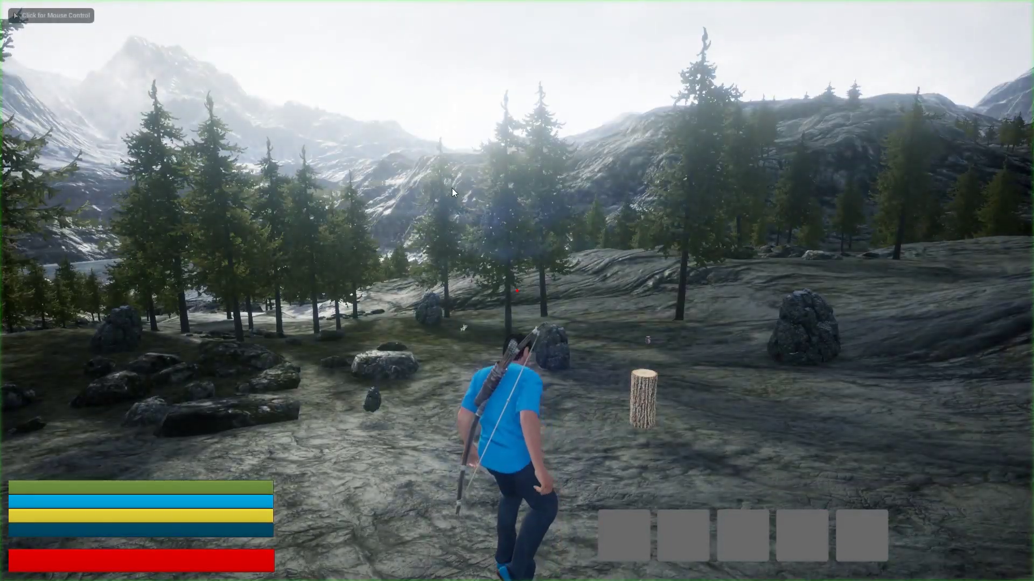
key("1")
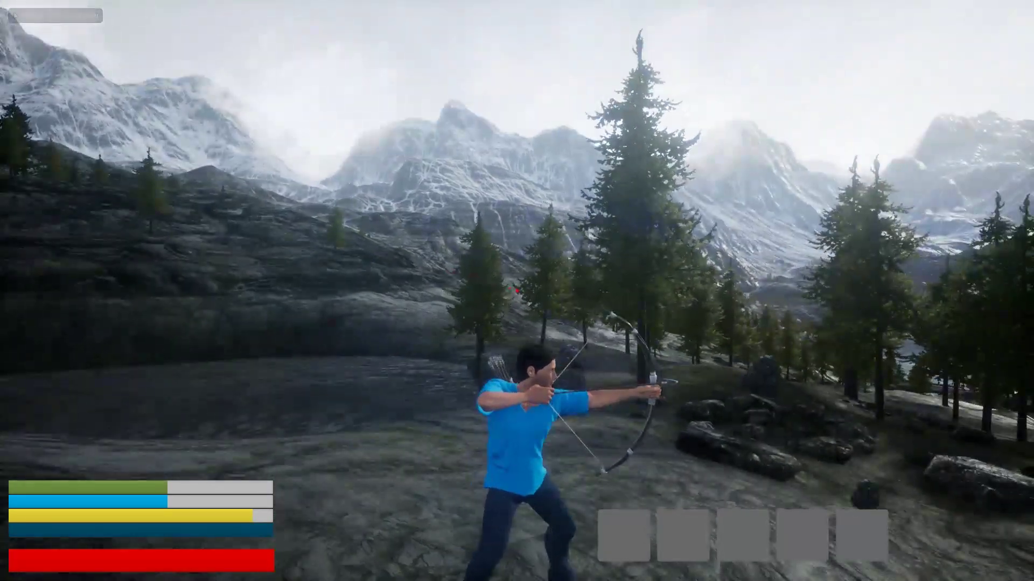
key("Escape")
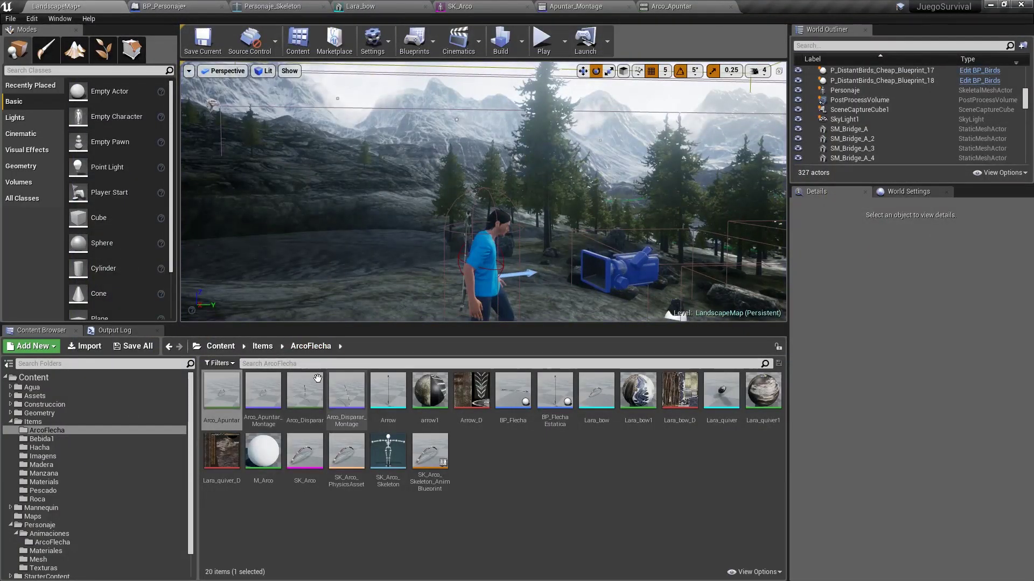
Reimport Arco_Disparar with X import rotation 90, save it, and go back to LandscapeMap
double_click(317, 379)
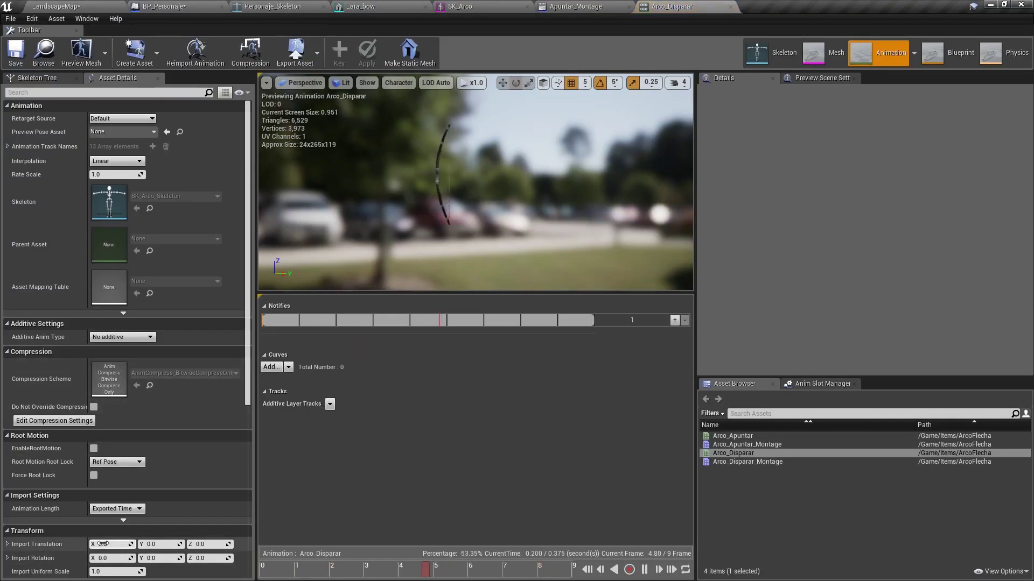
type("90")
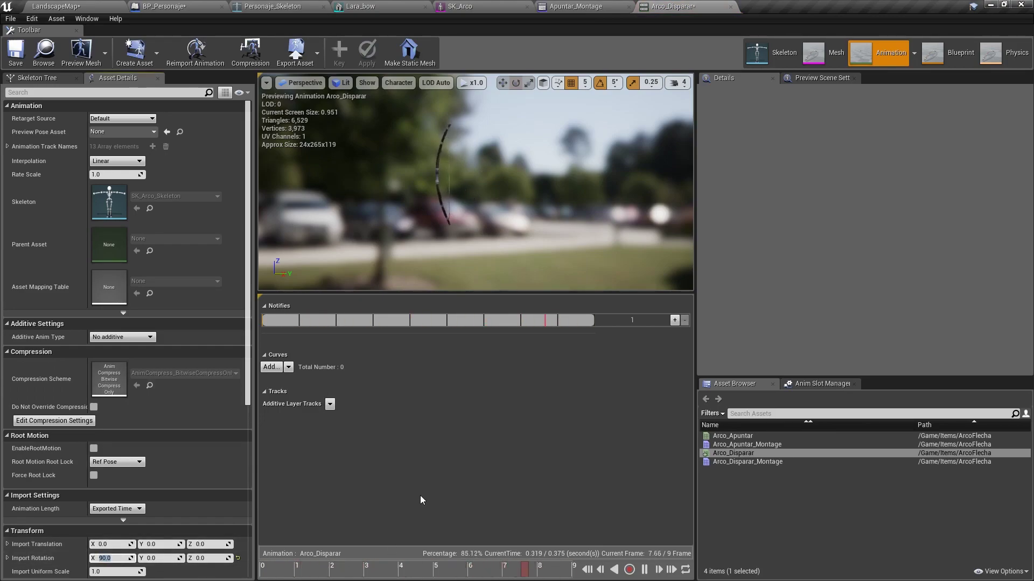
key("Return")
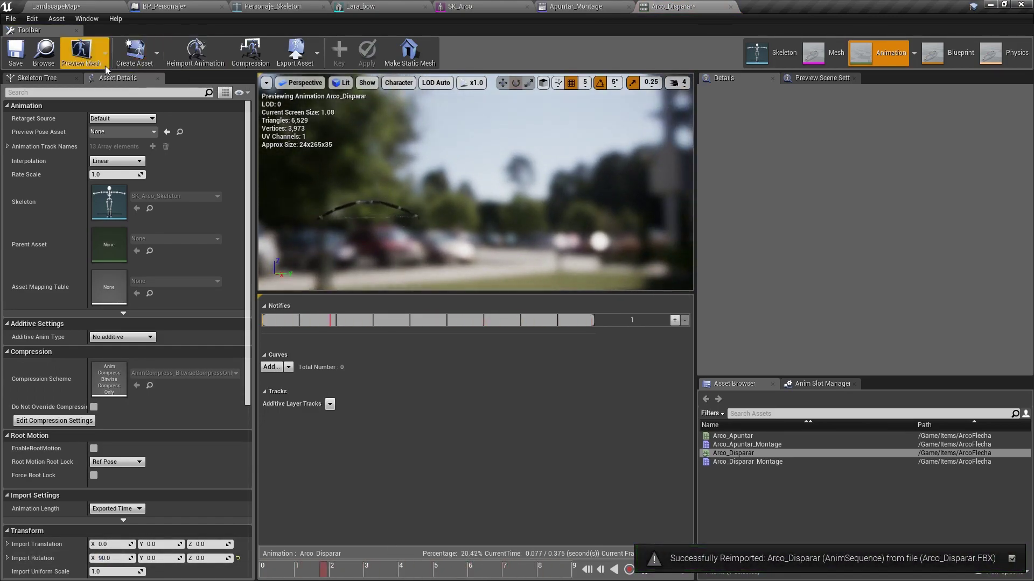
left_click(15, 52)
left_click(59, 6)
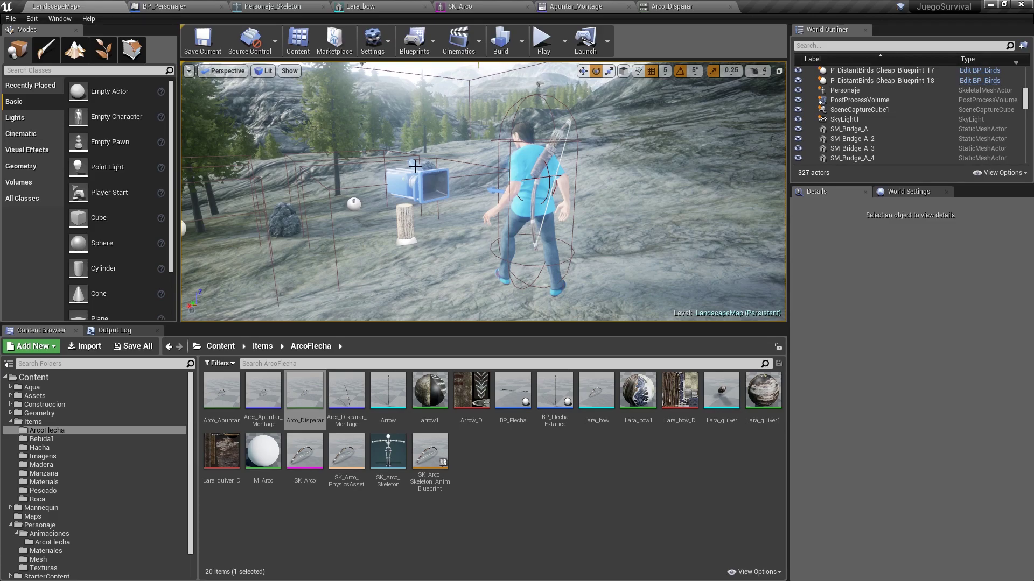
right_click_drag(419, 181, 398, 200)
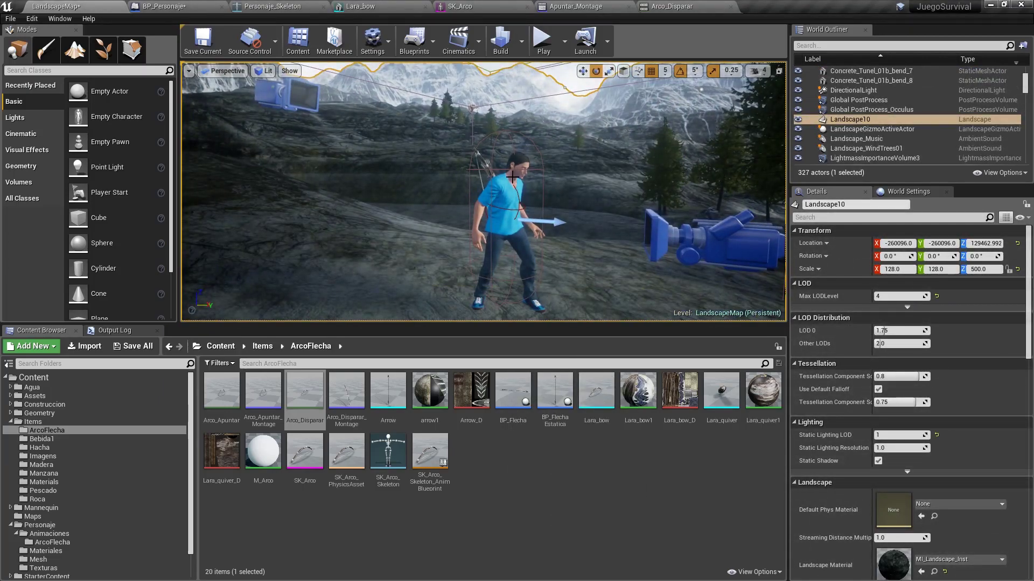
key("alt+p")
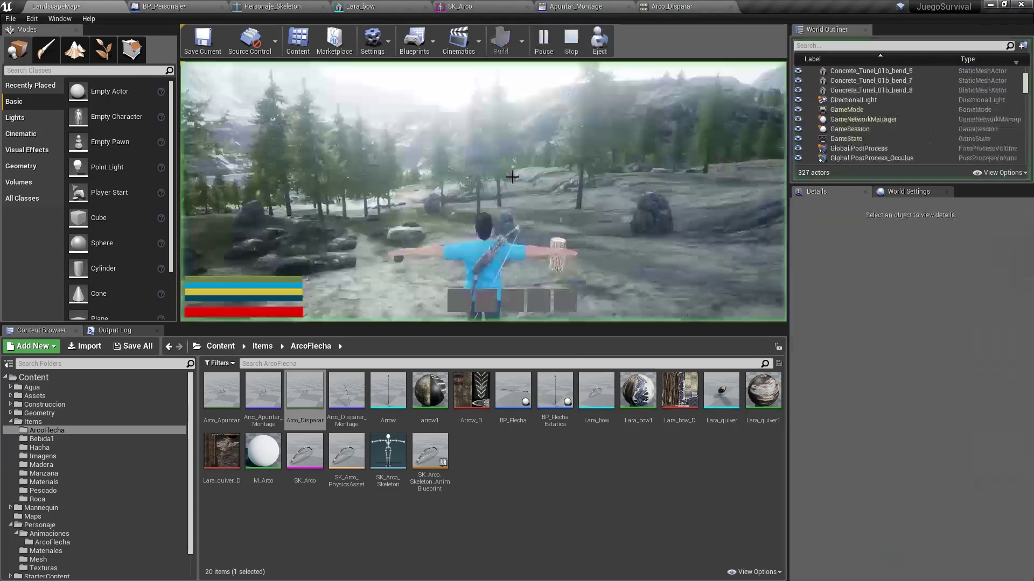
key("F11")
key("w")
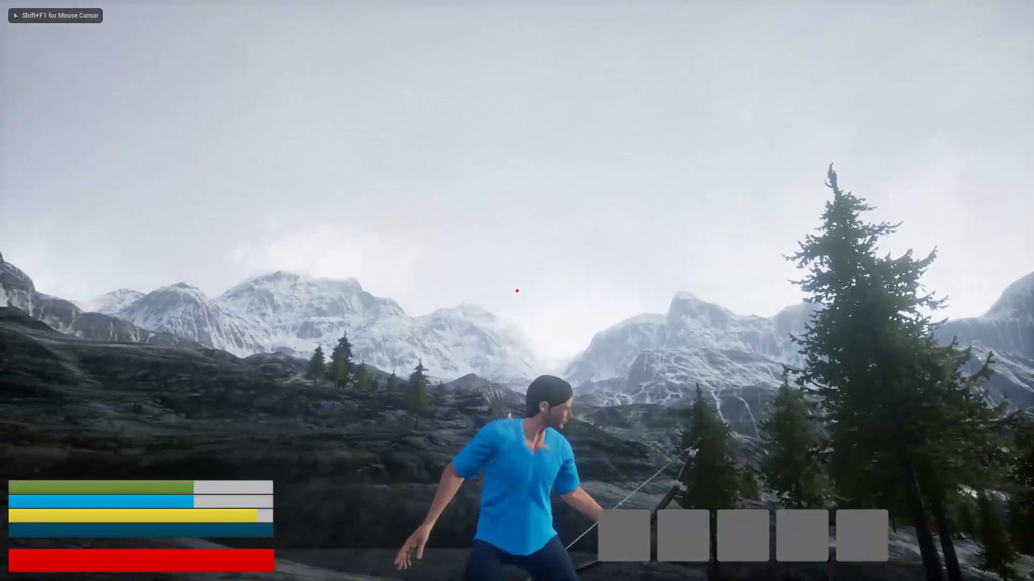
left_click(517, 291)
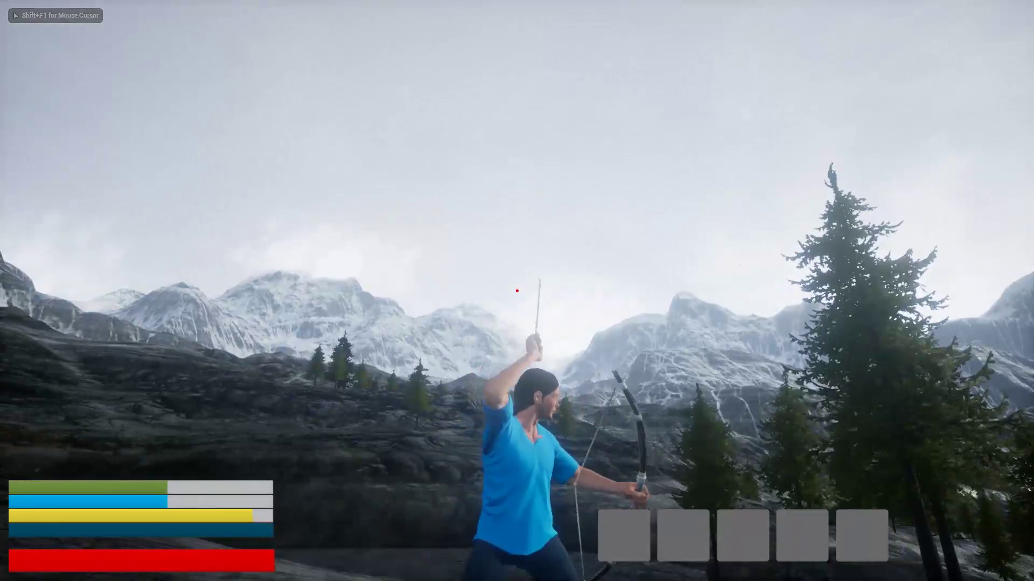
left_click(517, 291)
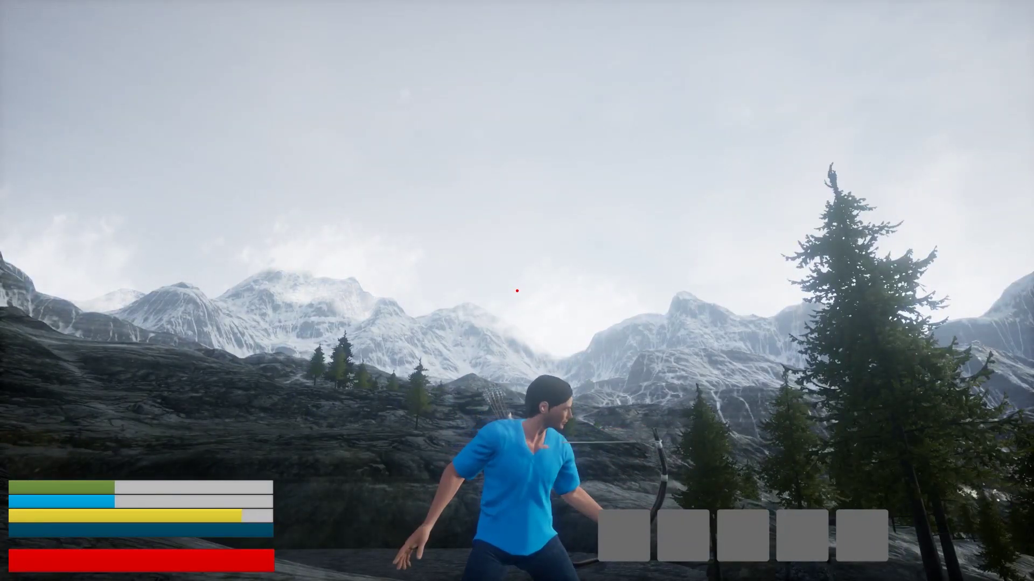
key("Escape")
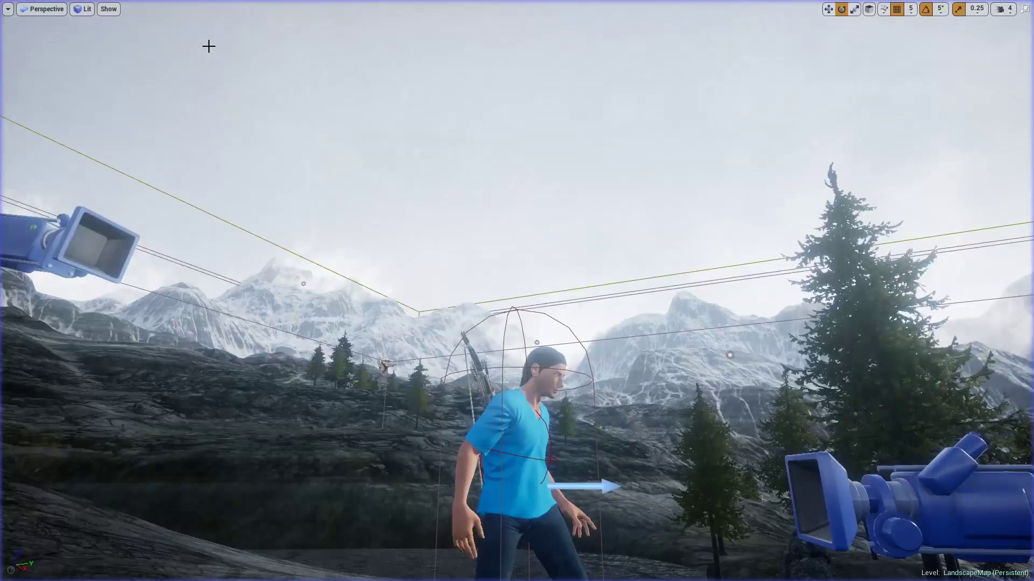
left_click(425, 75)
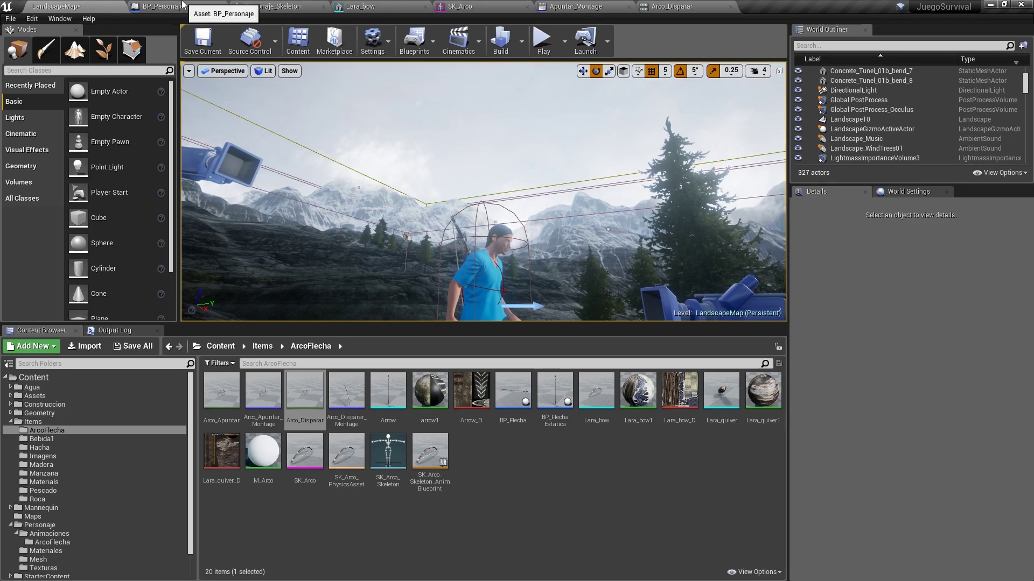
Set the bow's Play Montage Play Rate to 0.7 in BP_Personaje
left_click(161, 6)
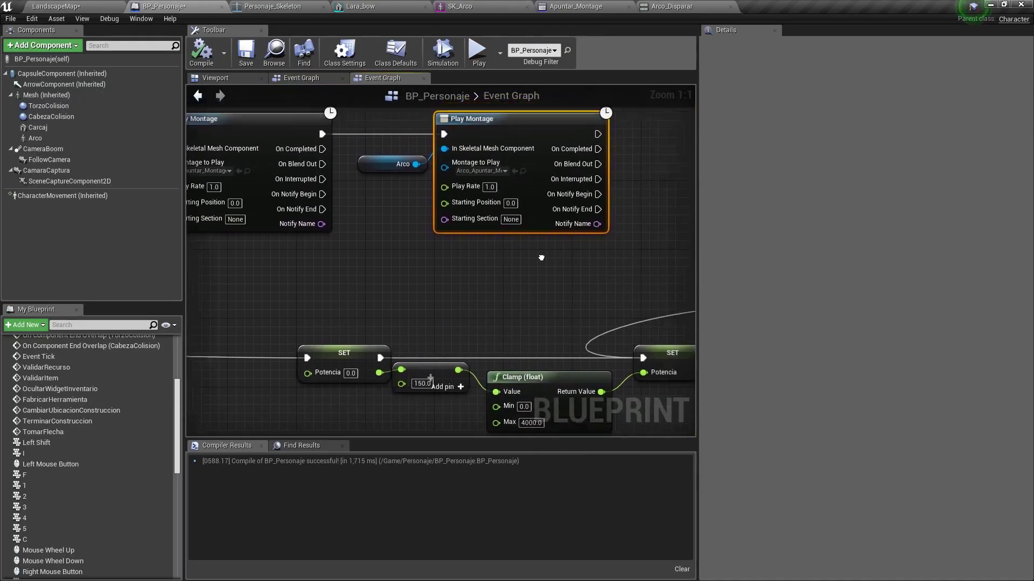
right_click_drag(472, 159, 499, 197)
left_click(494, 201)
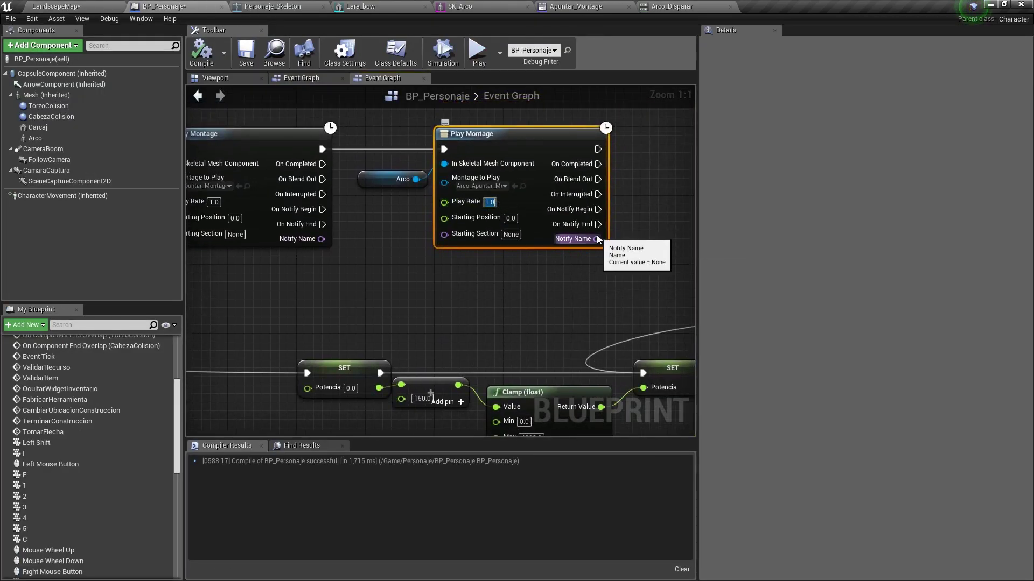
type(".7")
type("0.7")
key("Return")
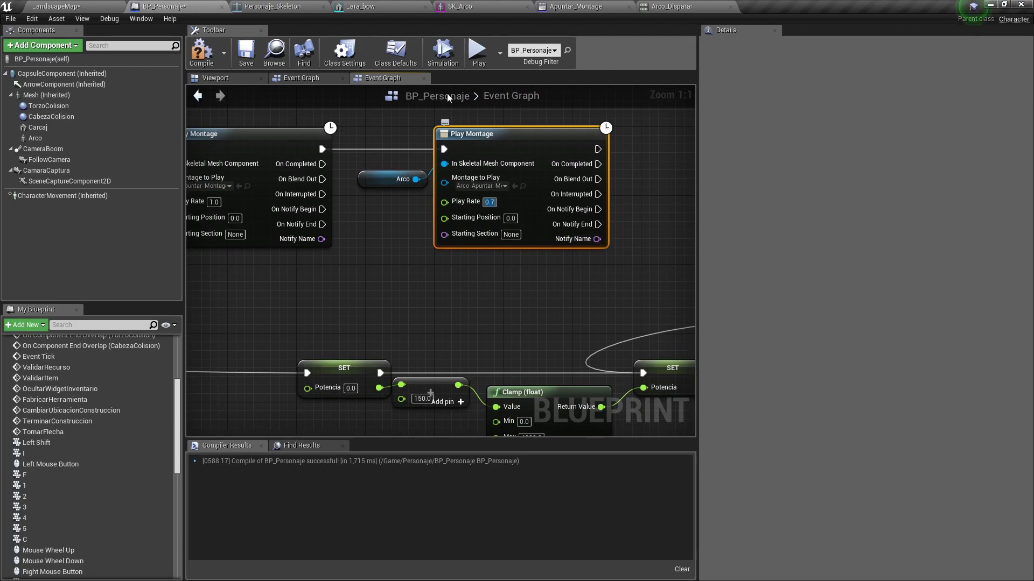
left_click(92, 5)
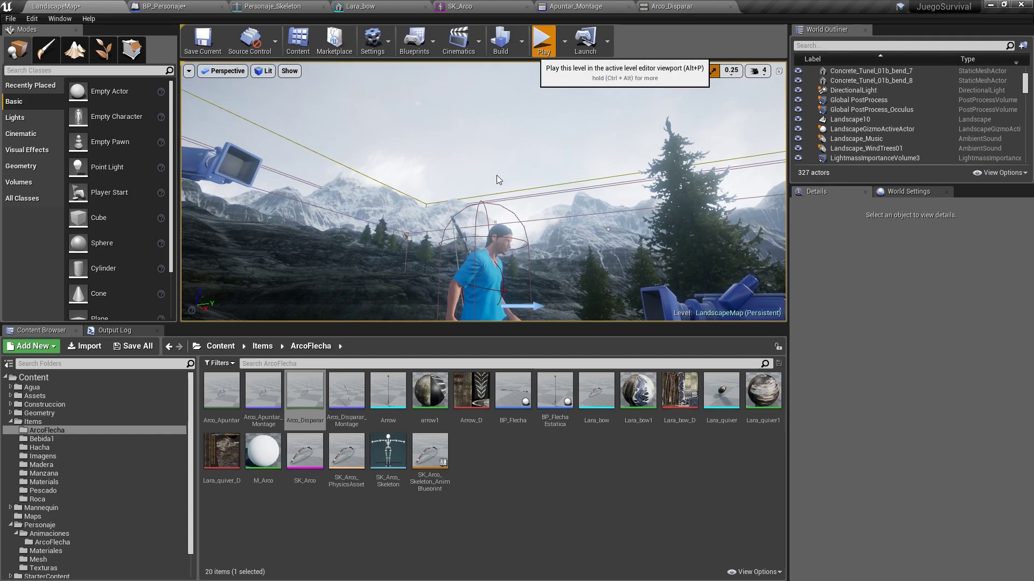
Play-test in fullscreen, aiming with right-click and firing an arrow
key("alt+p")
key("F11")
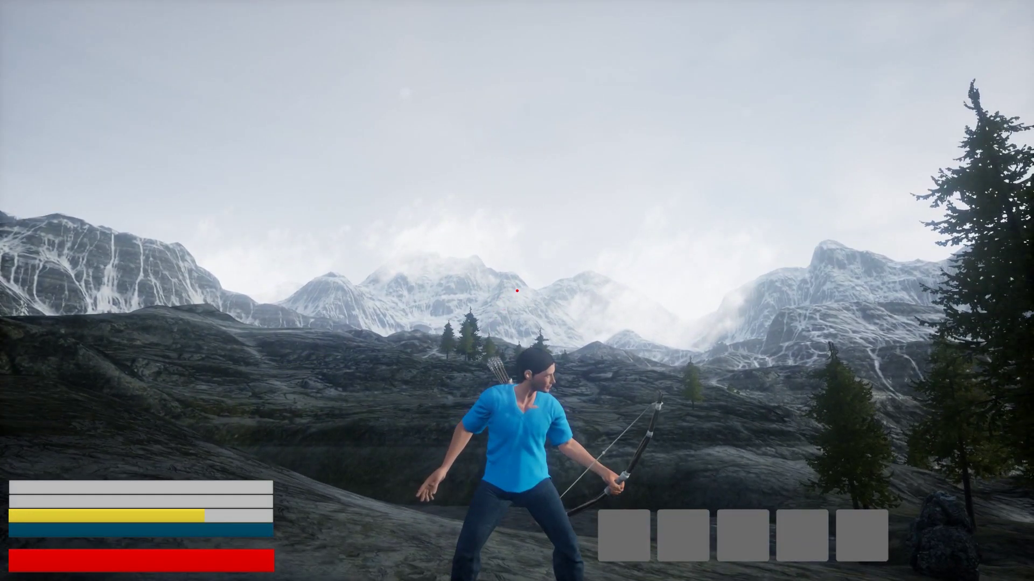
right_click(516, 290)
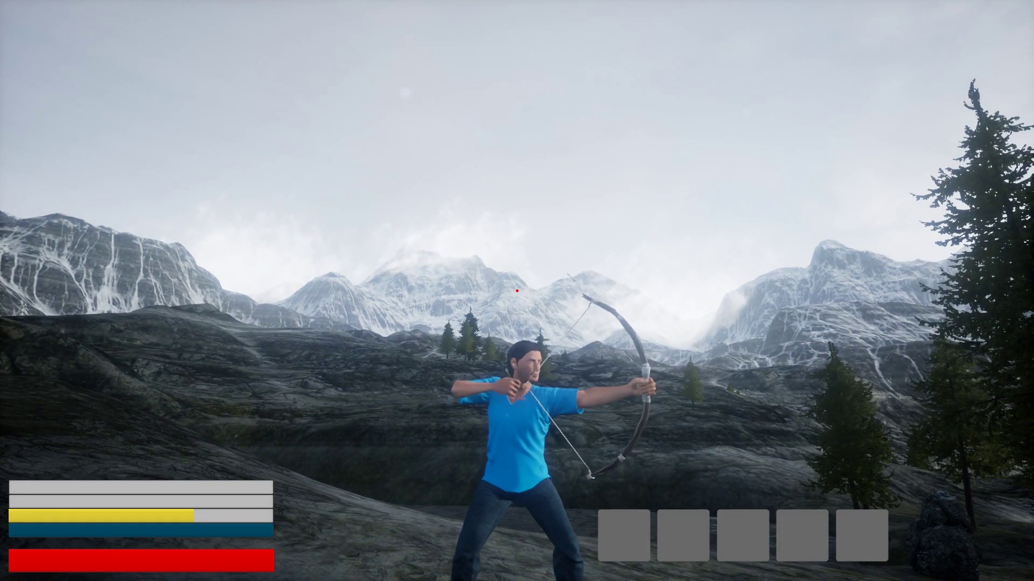
left_click(517, 291)
key("Escape")
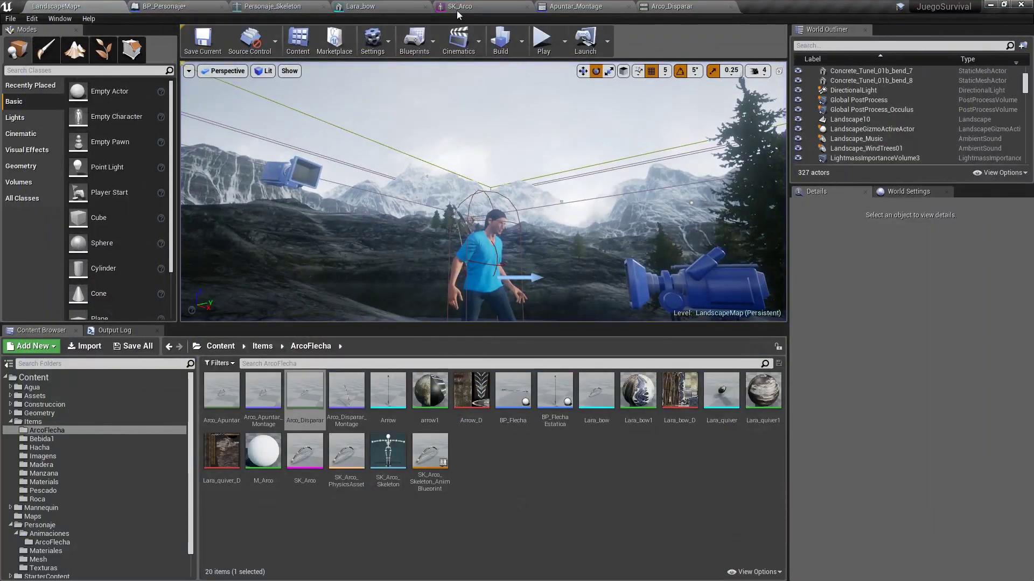
Insert a Delay node between the character's and the bow's Play Montage nodes
left_click(223, 10)
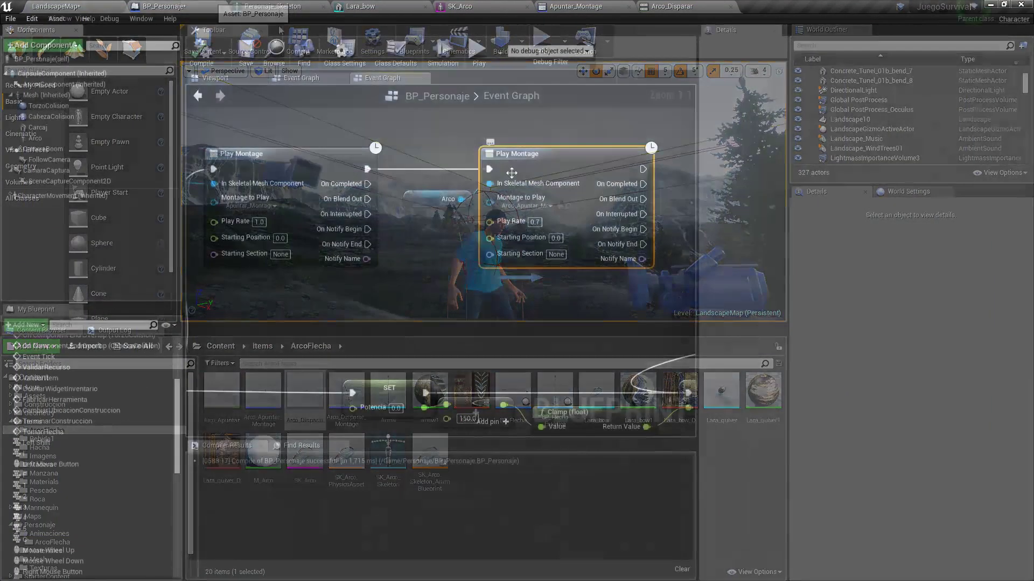
left_click_drag(506, 207, 632, 213)
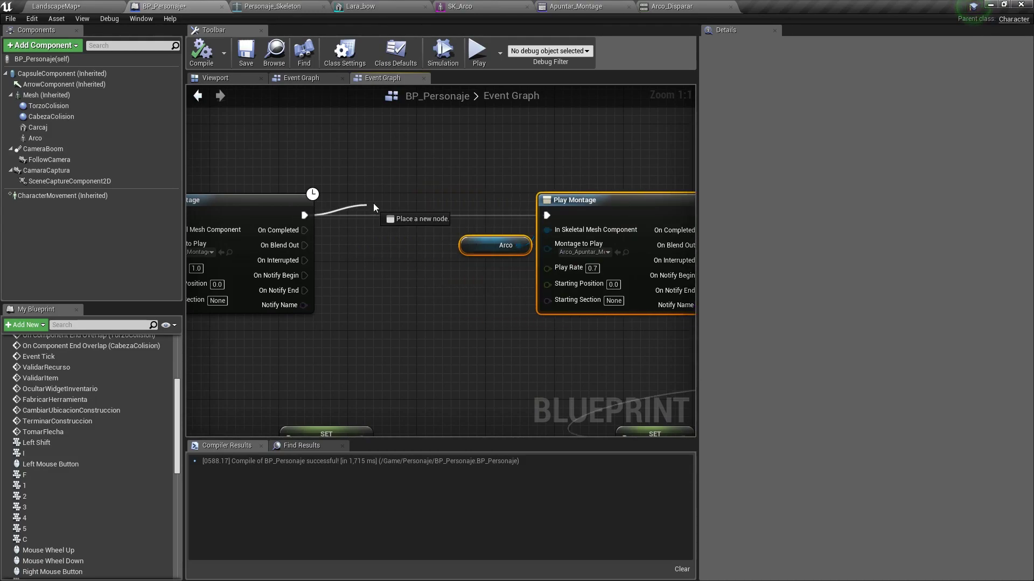
left_click_drag(314, 216, 373, 203)
type("delay")
key("Return")
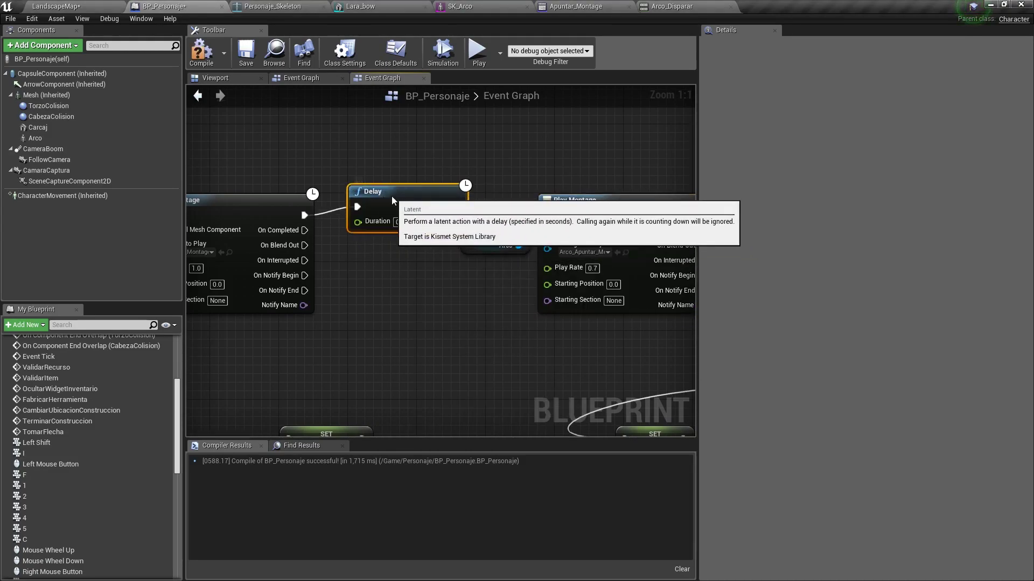
left_click_drag(376, 204, 334, 195)
Play-test the level and draw the bow to check the delayed timing
left_click(262, 60)
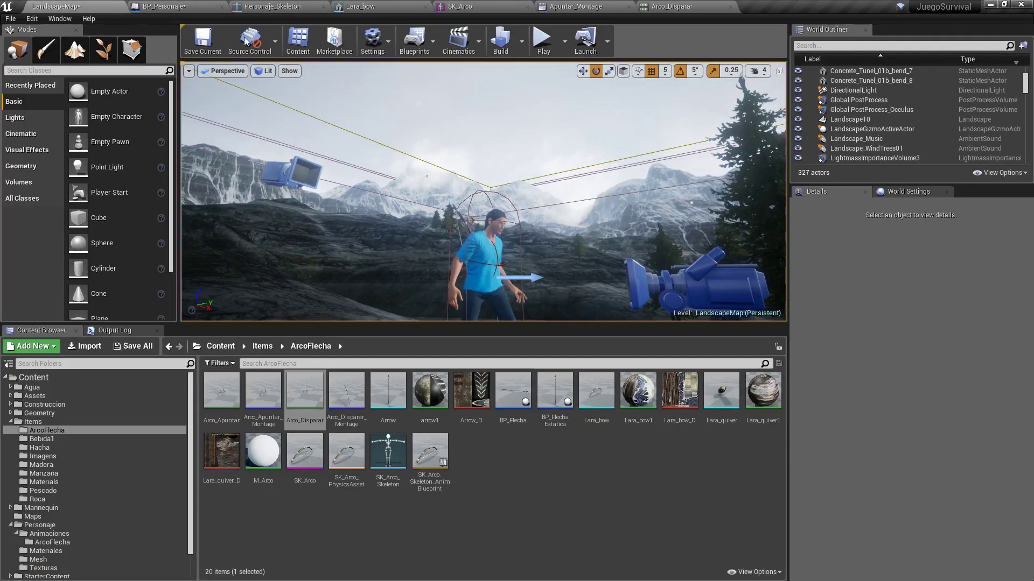
left_click(536, 43)
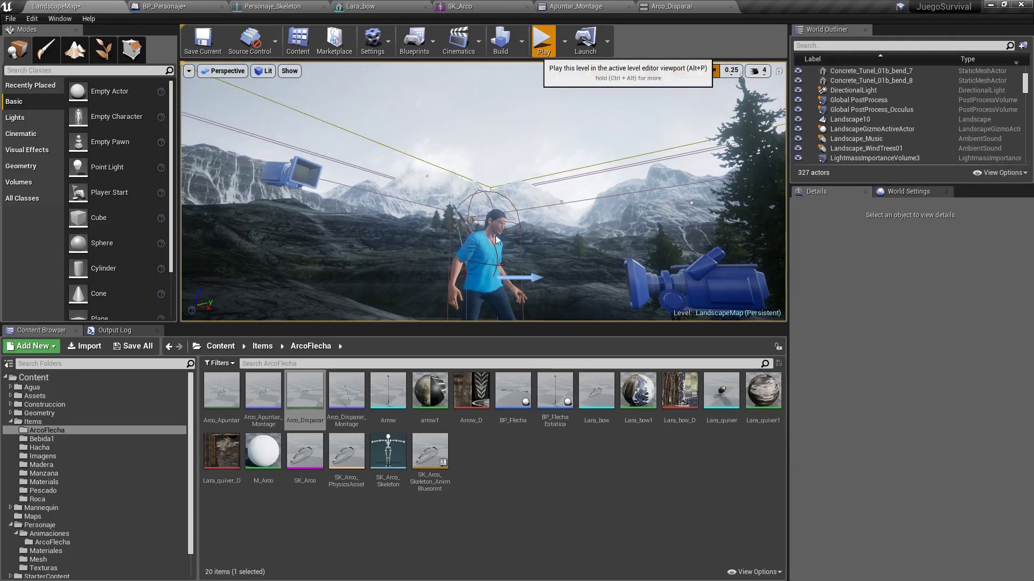
key("alt+p")
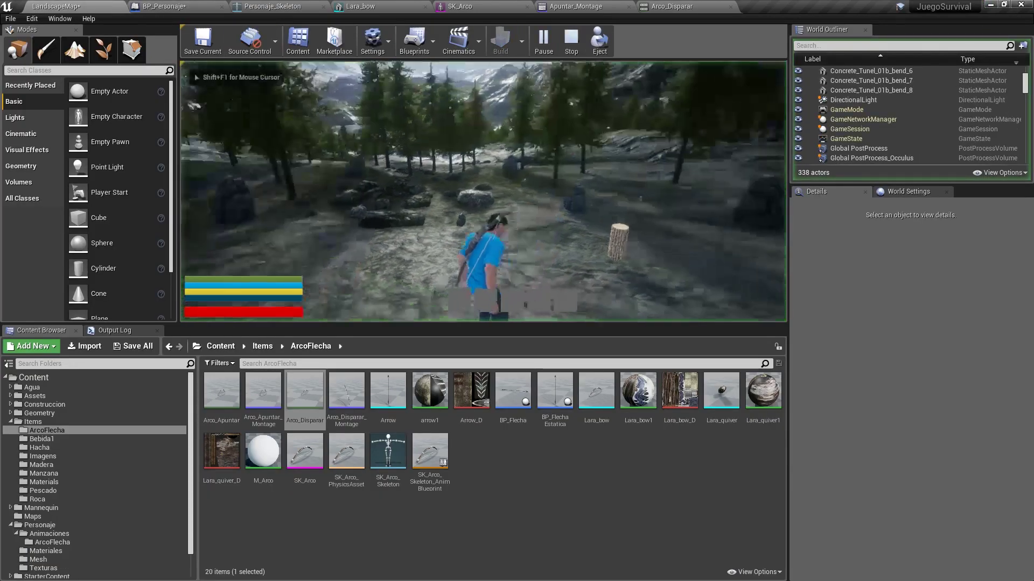
key("F11")
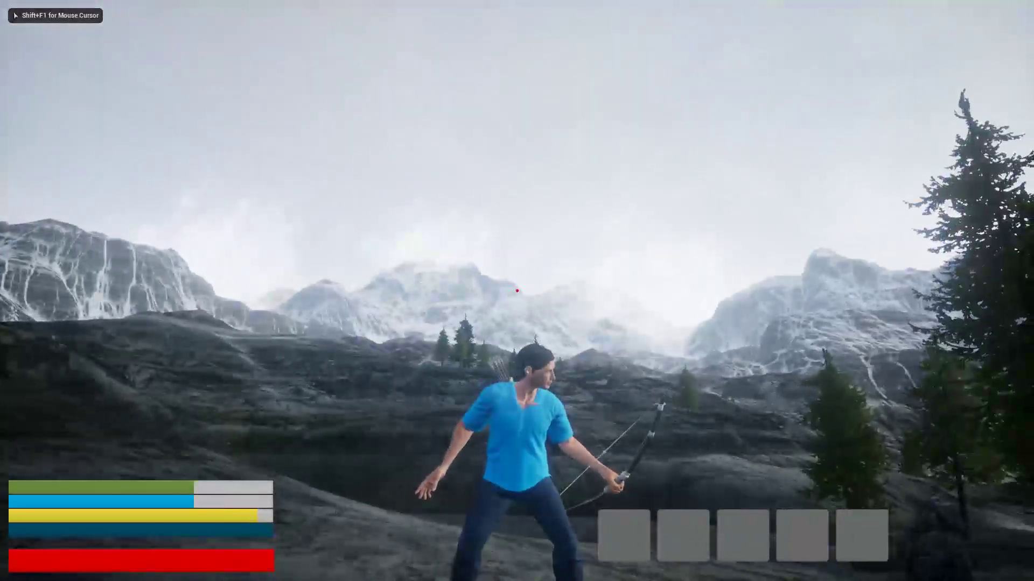
left_click(517, 290)
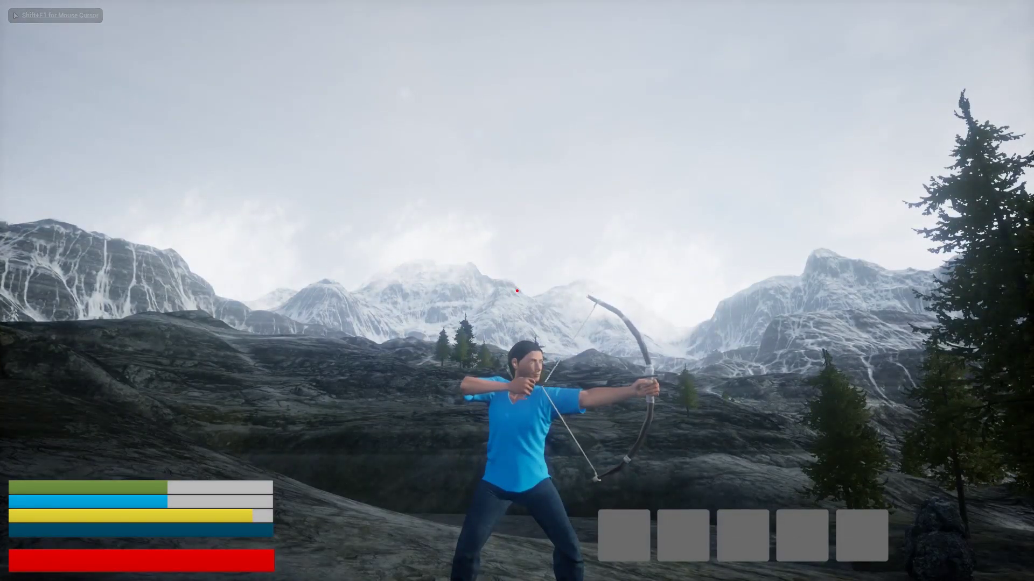
key("Escape")
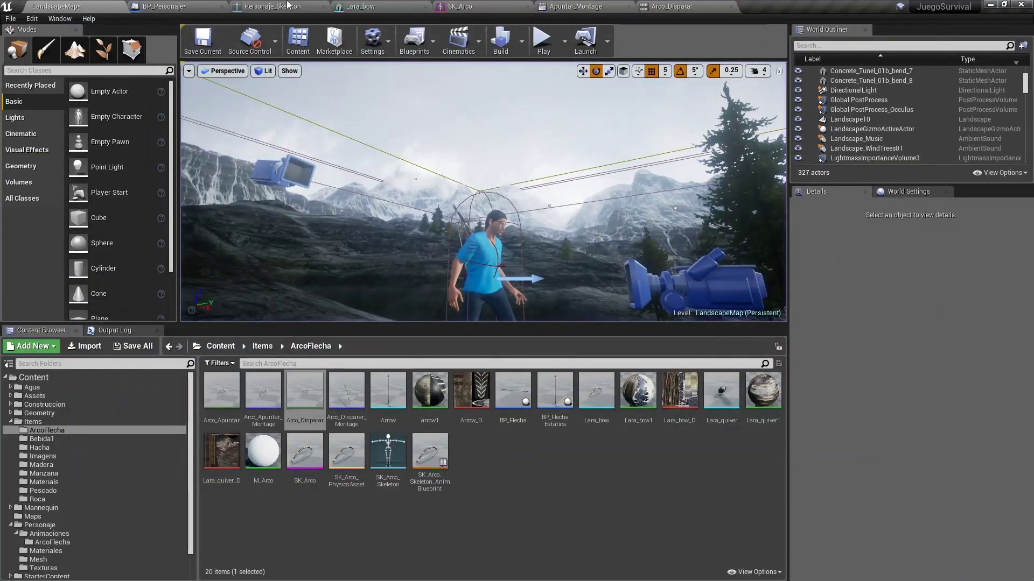
Change the bow's aim montage Play Rate to 1.0
left_click(161, 6)
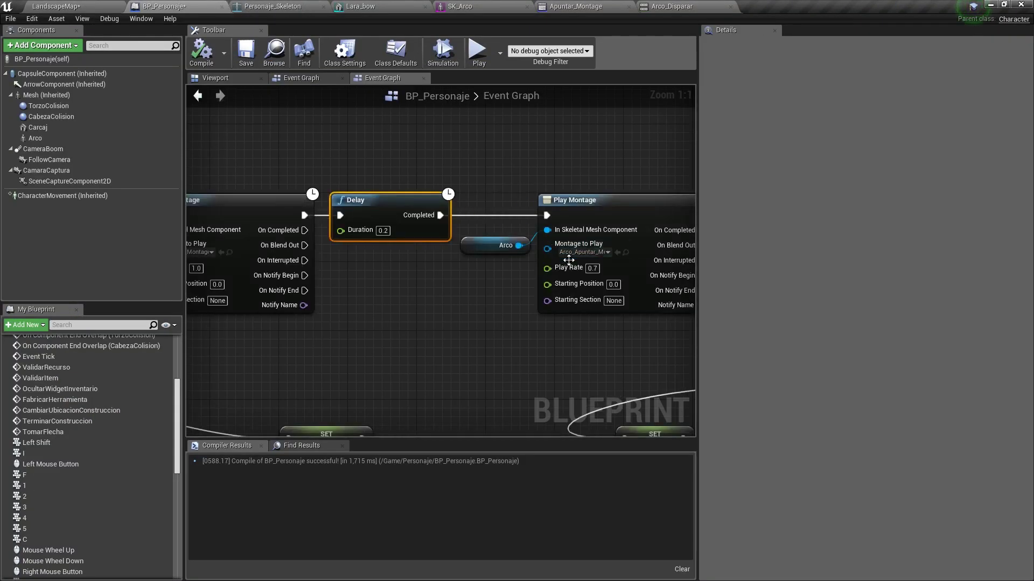
double_click(592, 268)
type("1")
key("Return")
Test again in fullscreen, moving and drawing the bow at play rate 1.0
left_click(54, 6)
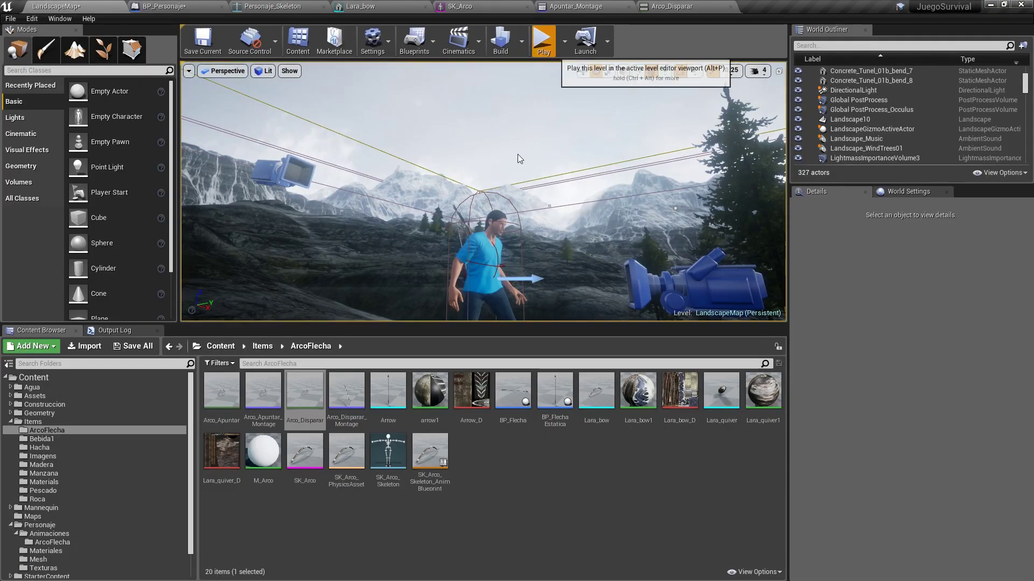
key("alt+p")
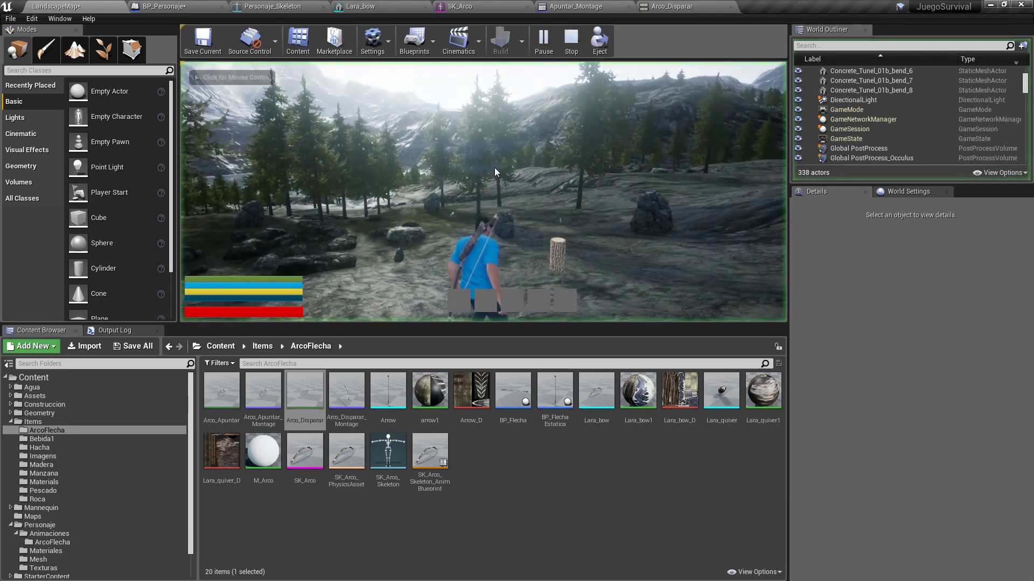
key("F11")
key("w")
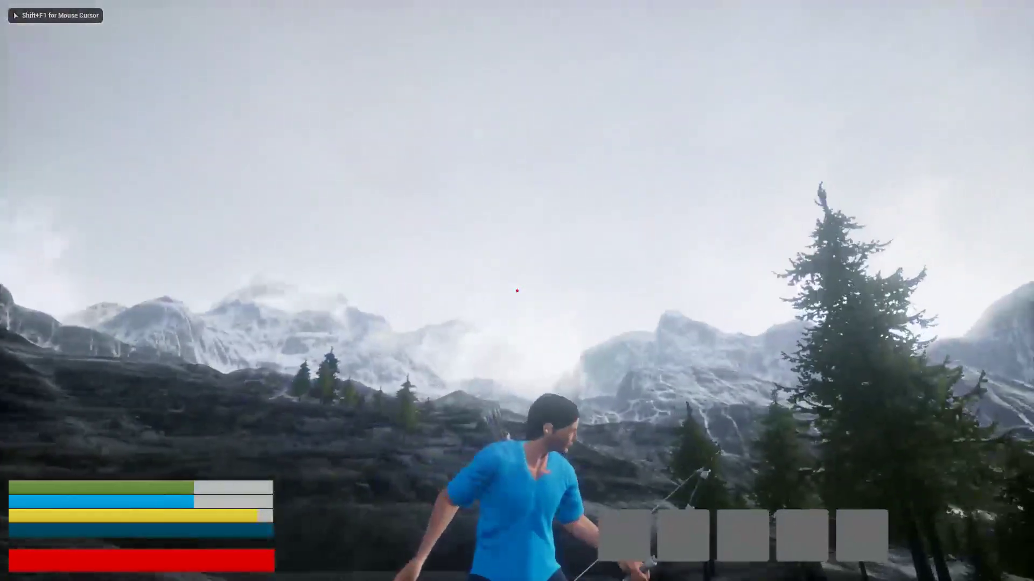
left_click(517, 291)
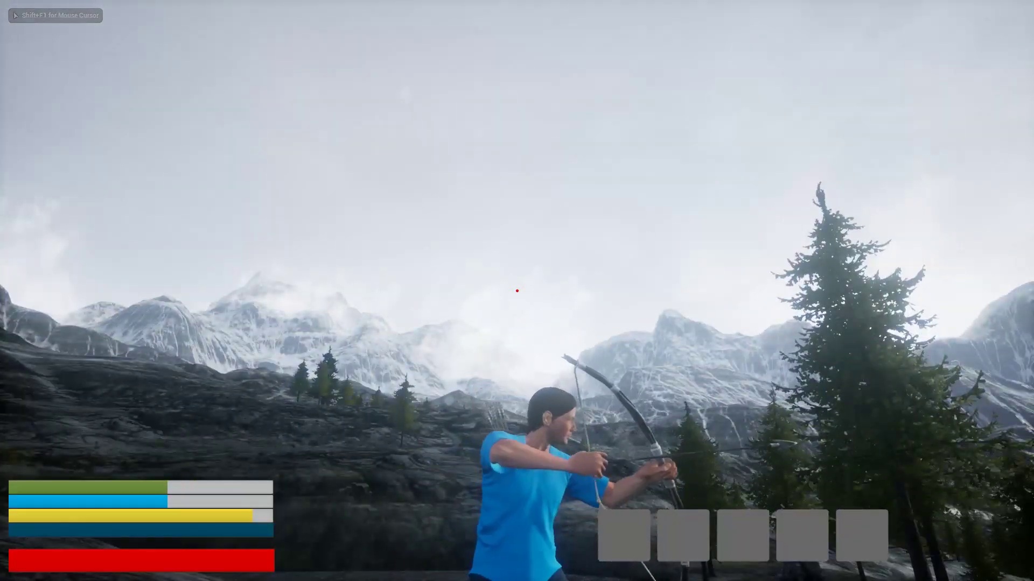
key("Escape")
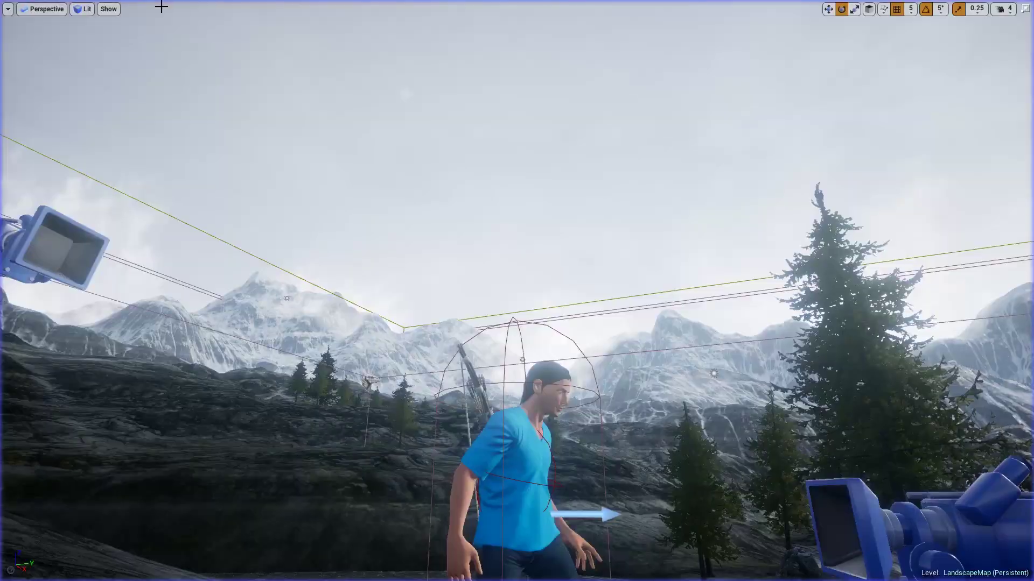
key("F11")
Set the Delay node's Duration to 0.25 seconds
left_click(159, 6)
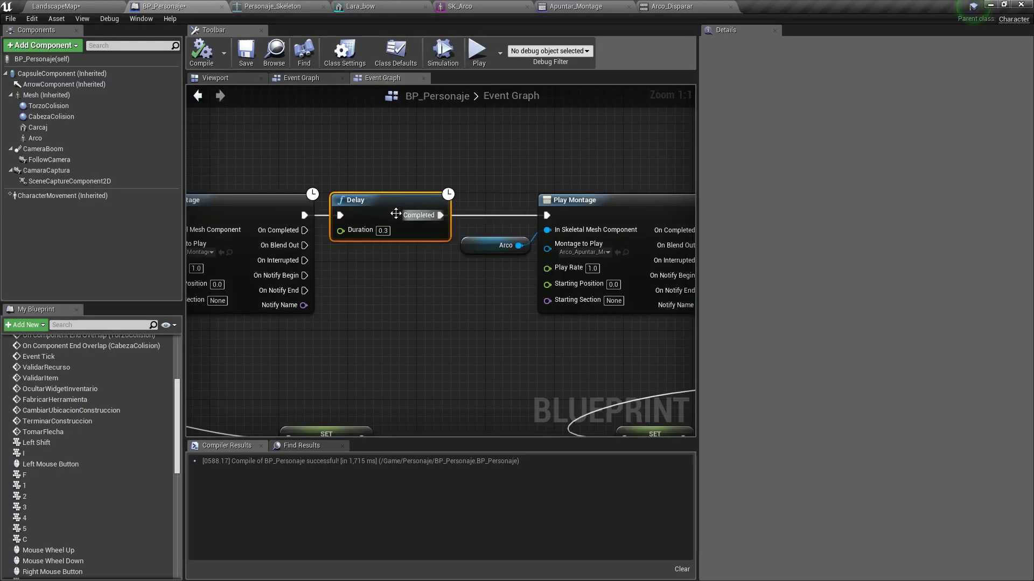
type(".25")
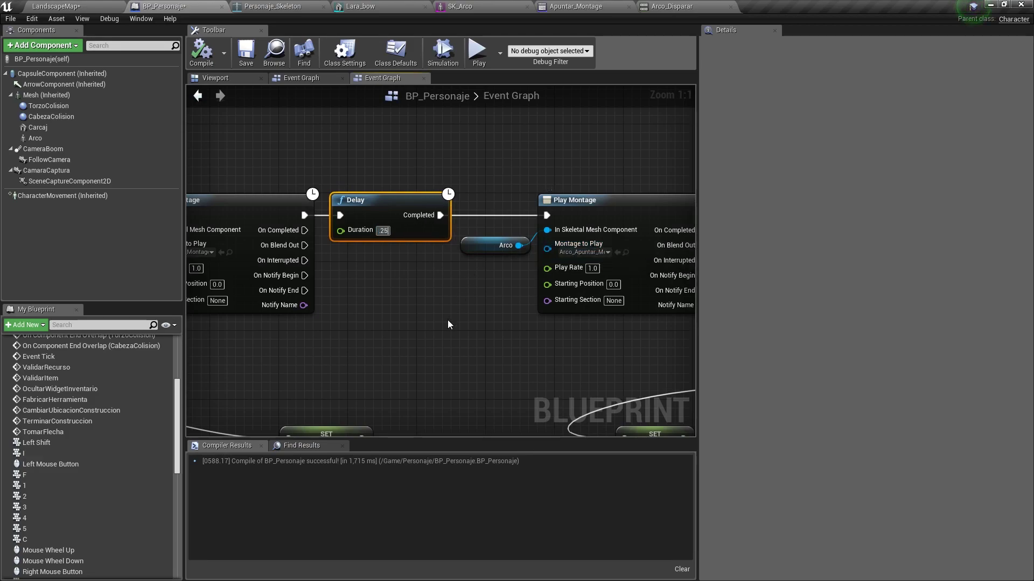
right_click_drag(447, 319, 399, 301)
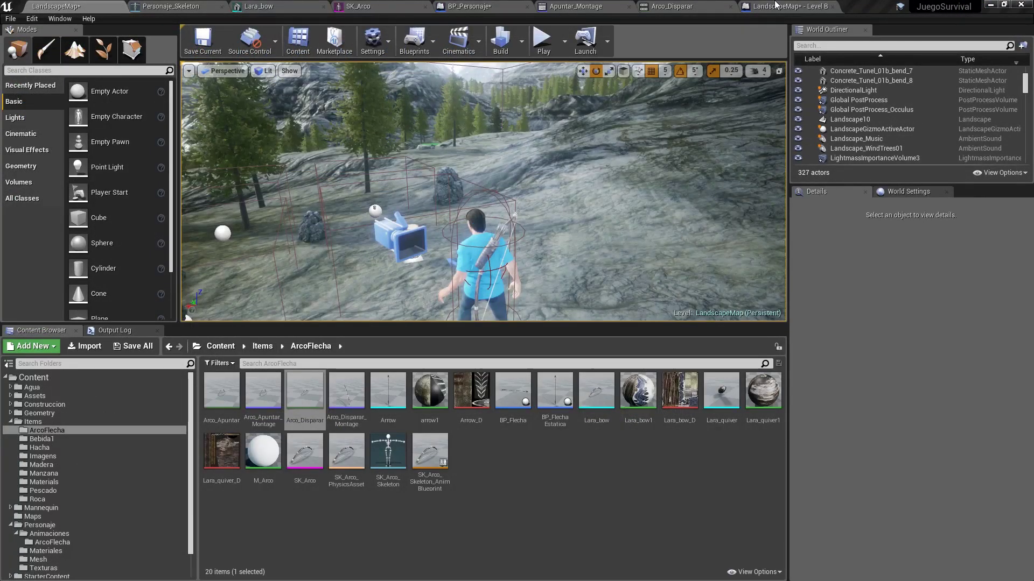
Close the Level Blueprint and review the 0.35 s Delay and 1.5 play rate in BP_Personaje
left_click(775, 6)
left_click(832, 6)
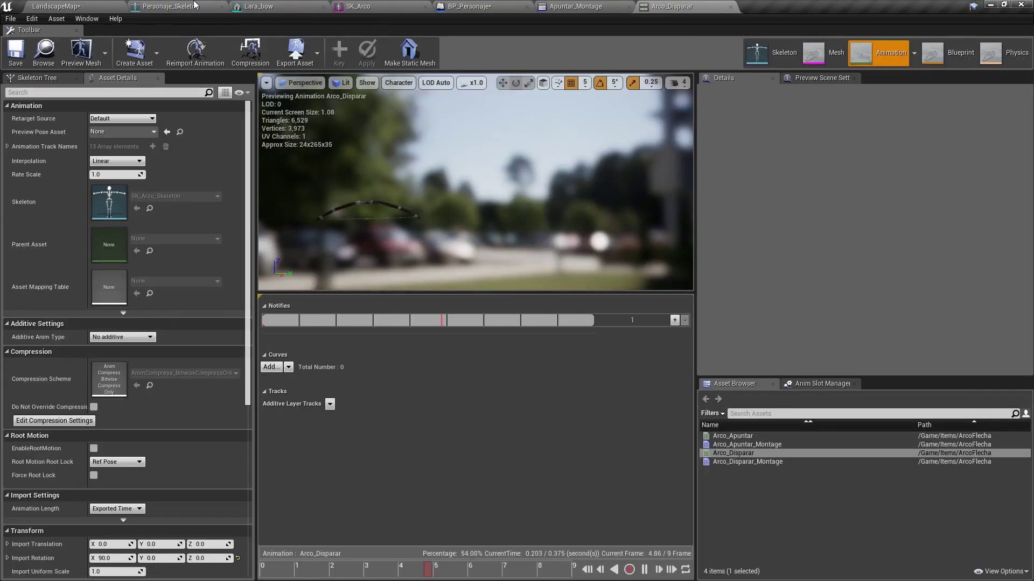
left_click(467, 6)
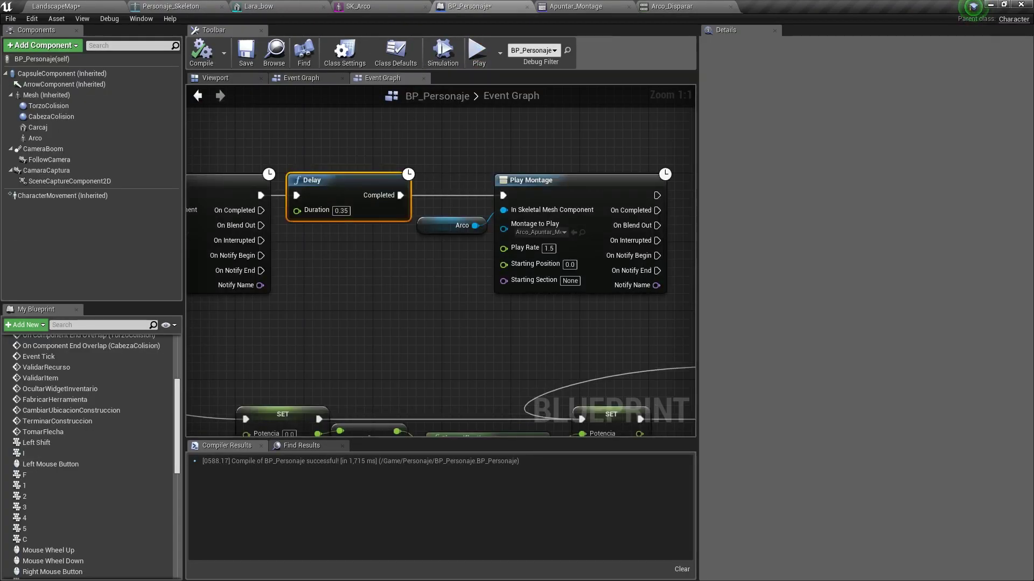
mouse_move(329, 227)
right_mouse_down()
mouse_move(355, 239)
mouse_move(262, 252)
right_mouse_up()
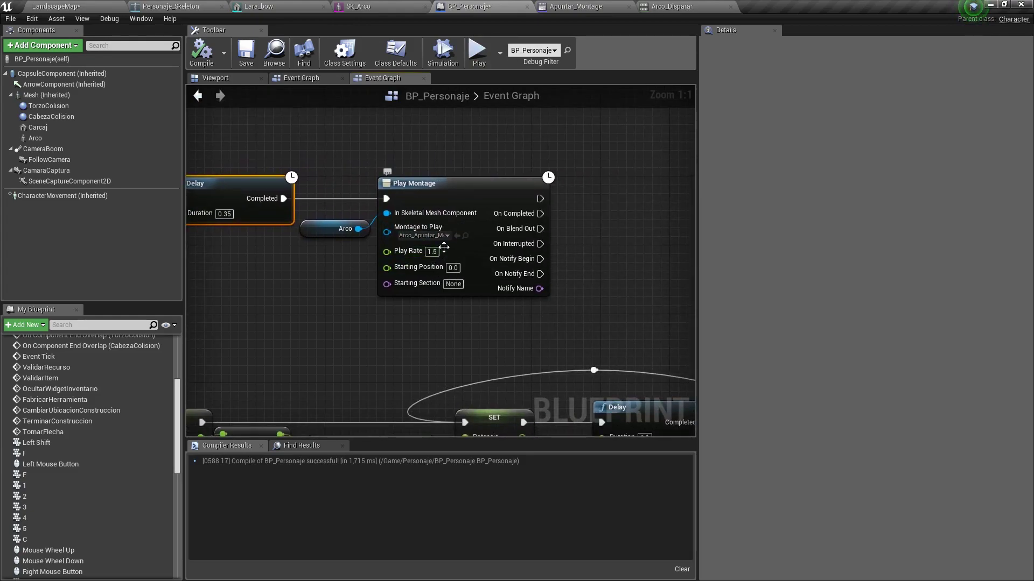
Play-test in fullscreen, equipping the bow with key 1 and aiming with right-click
left_click(102, 5)
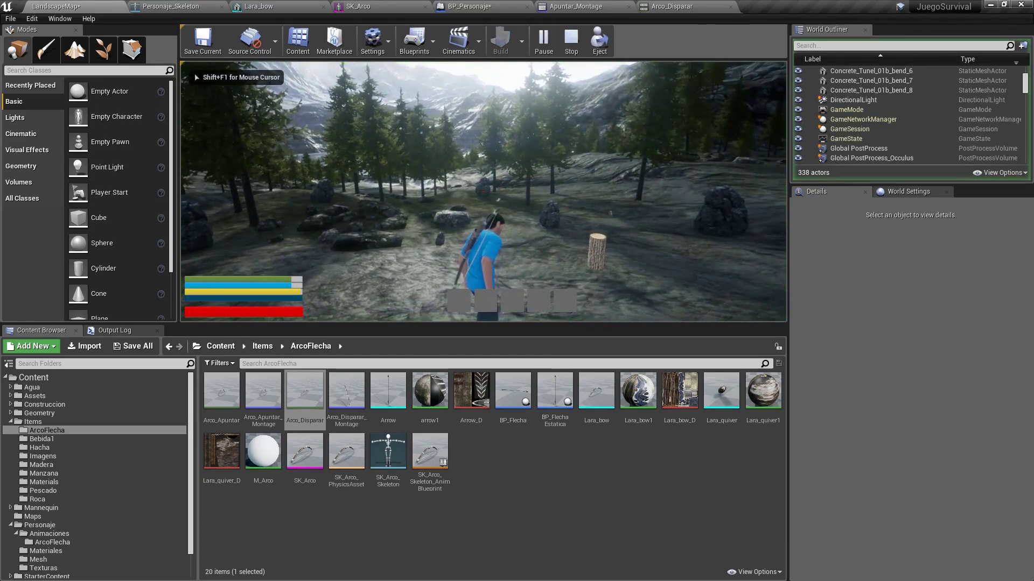
key("F11")
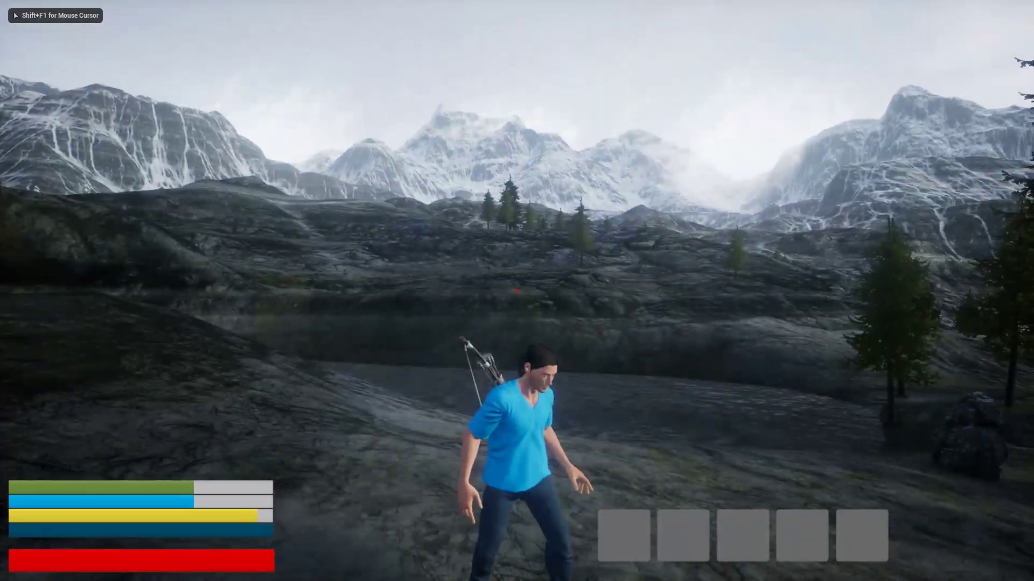
key("1")
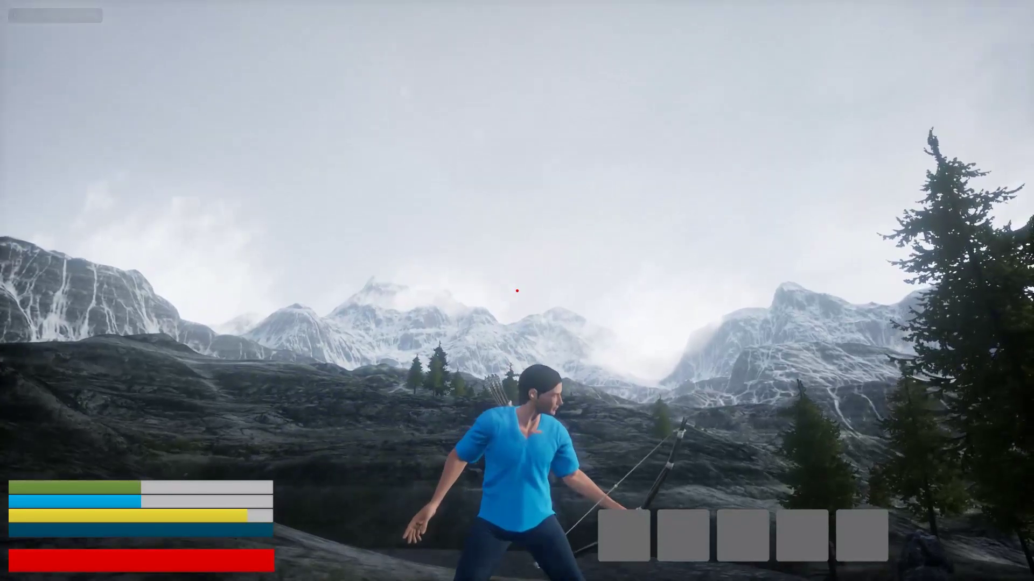
right_click(516, 290)
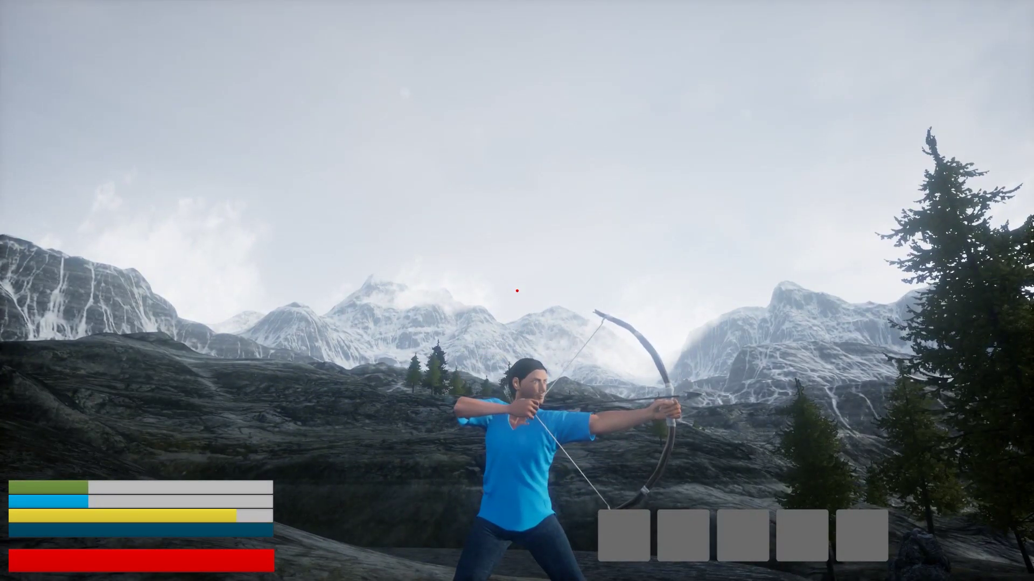
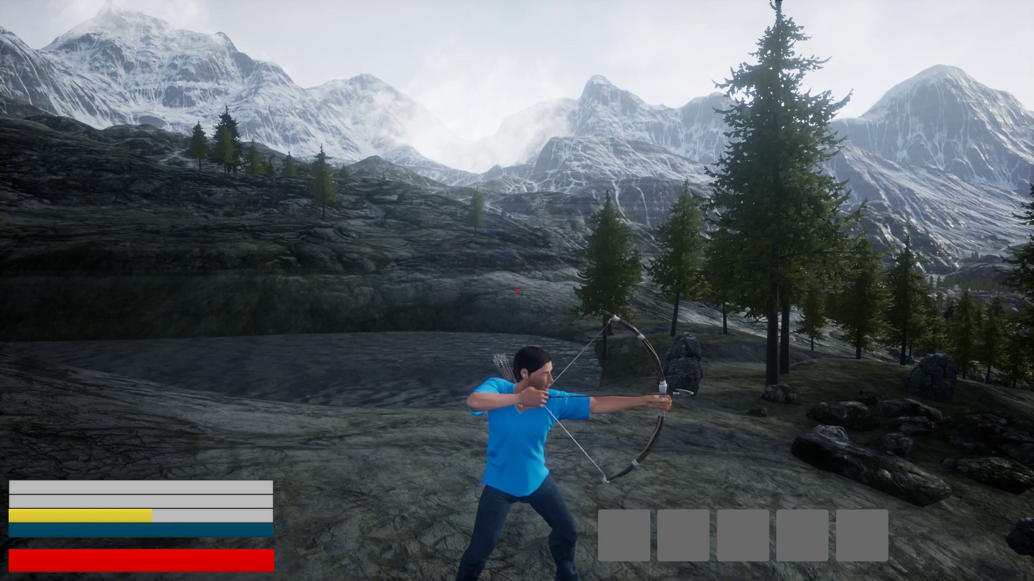
Fire arrows in Play mode, drawing the bow to full pull while aiming right
left_click(517, 291)
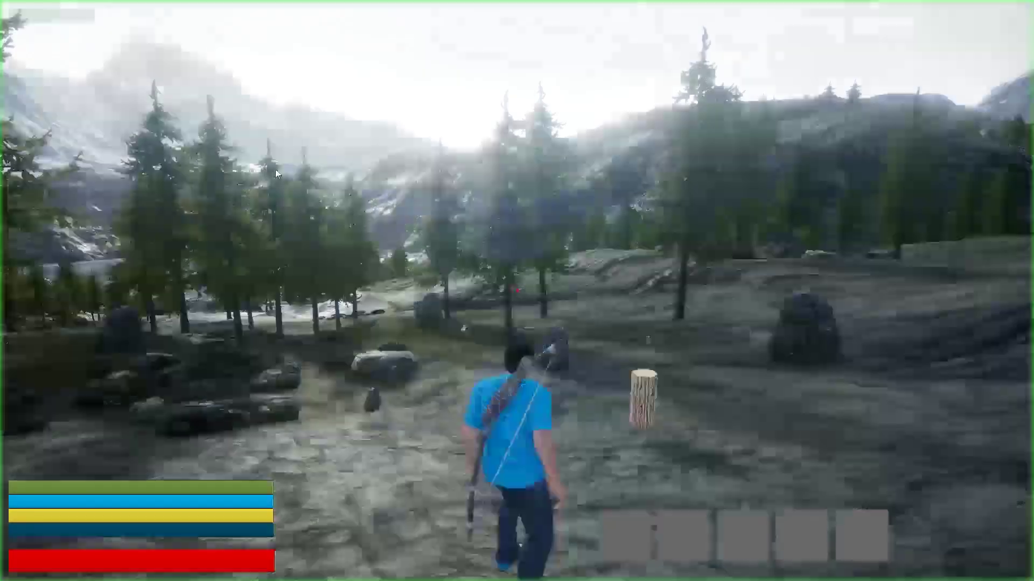
left_click(275, 172)
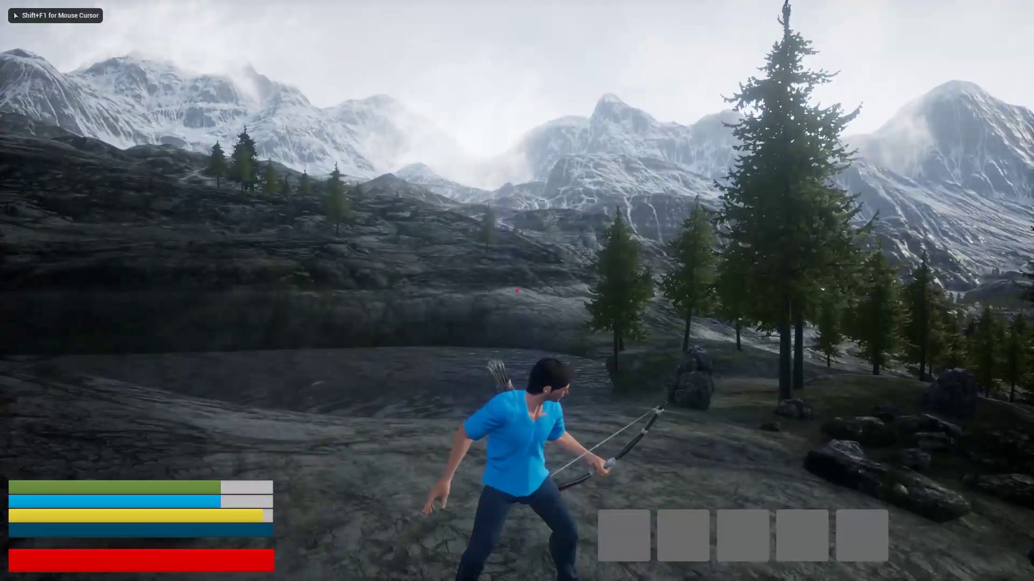
left_click_drag(517, 290, 516, 291)
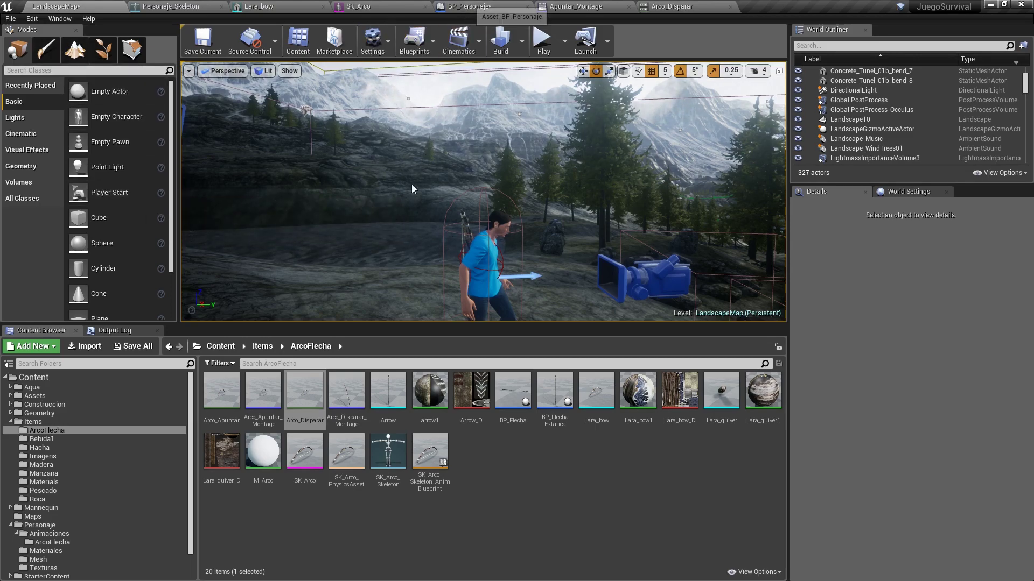
In BP_Personaje's Event Graph, locate the firing logic and the Play Montage node with its Mesh input
left_click(466, 6)
scroll(409, 218, "down", 2)
mouse_move(409, 218)
right_mouse_down()
mouse_move(366, 235)
mouse_move(653, 186)
right_mouse_up()
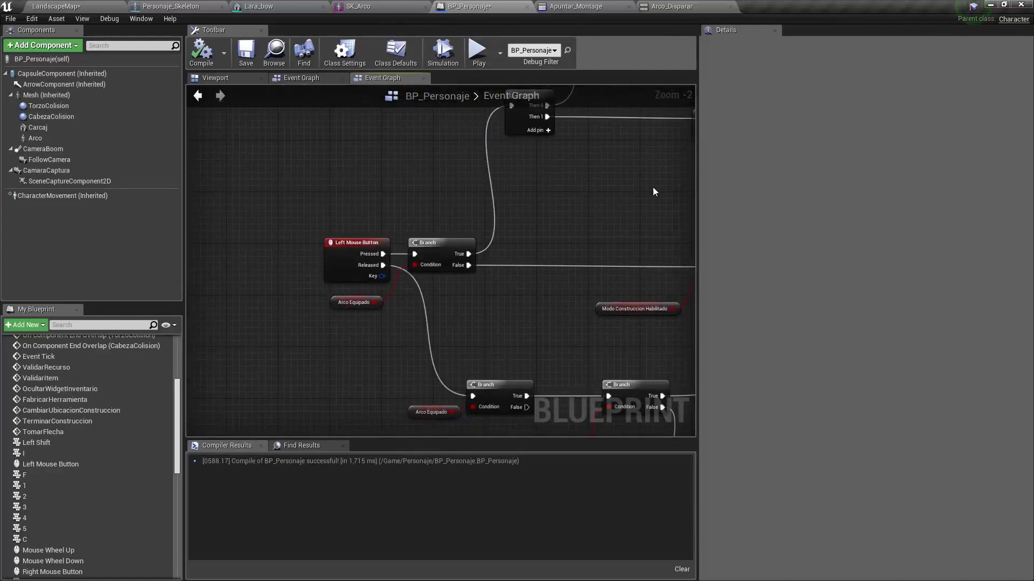
mouse_move(388, 251)
right_mouse_down()
mouse_move(357, 261)
mouse_move(305, 211)
right_mouse_up()
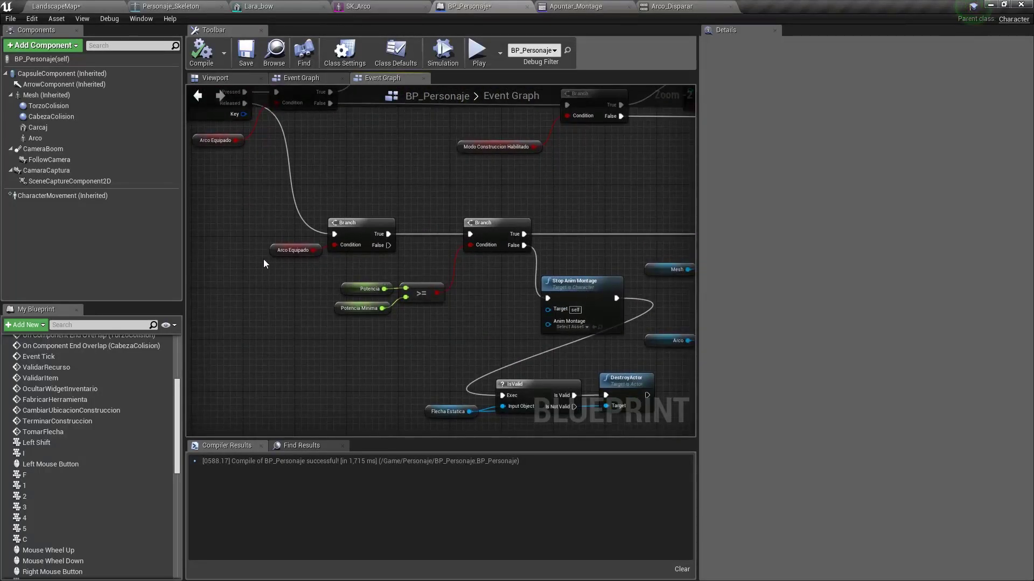
right_click_drag(469, 229, 286, 176)
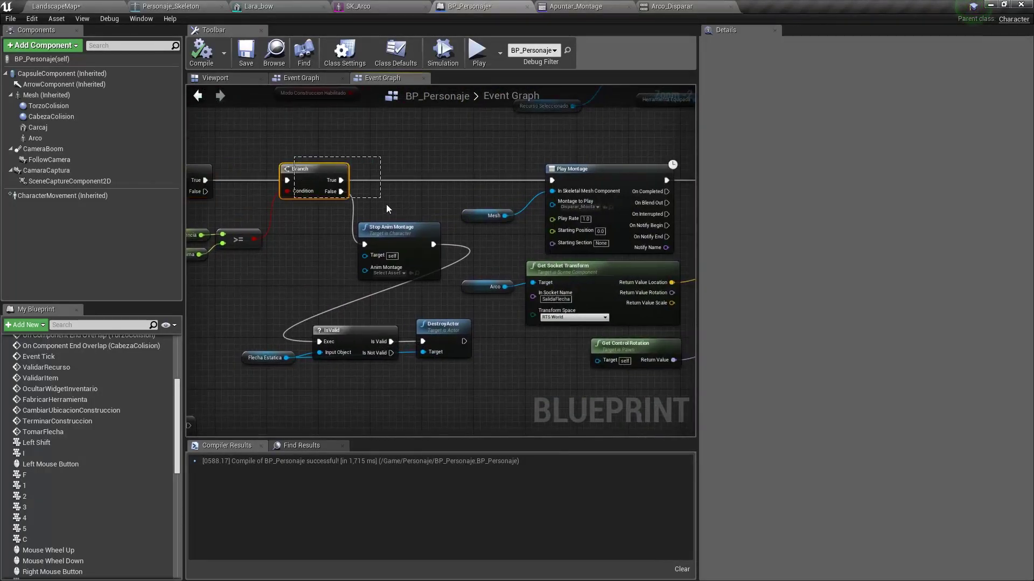
right_click_drag(533, 226, 326, 181)
scroll(377, 232, "up", 2)
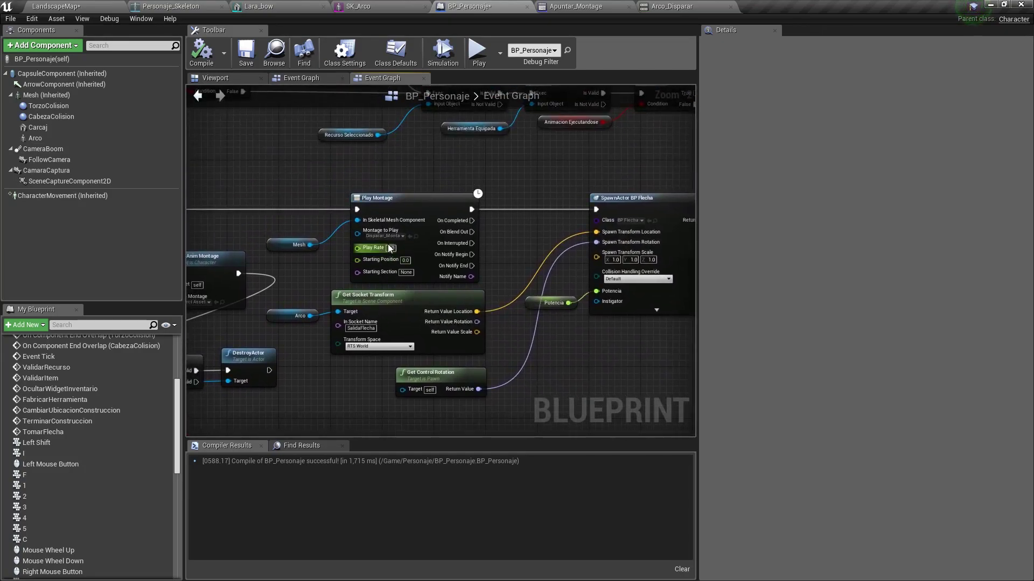
left_click(260, 239)
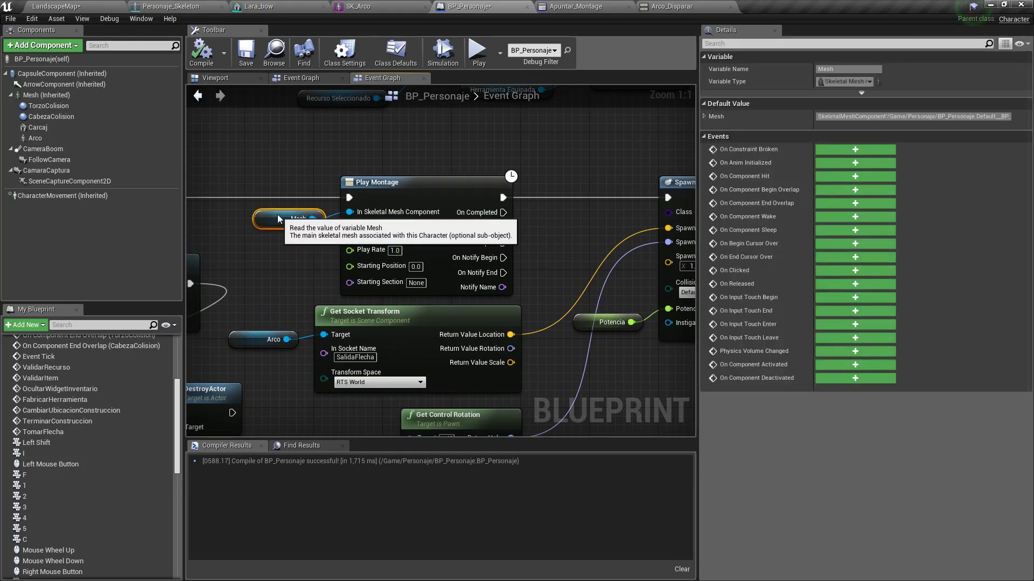
Center on SpawnActor BP Flecha and drop an Arco component reference beside Play Montage
right_click_drag(277, 214, 113, 205)
right_click_drag(425, 261, 337, 235)
scroll(338, 235, "down", 1)
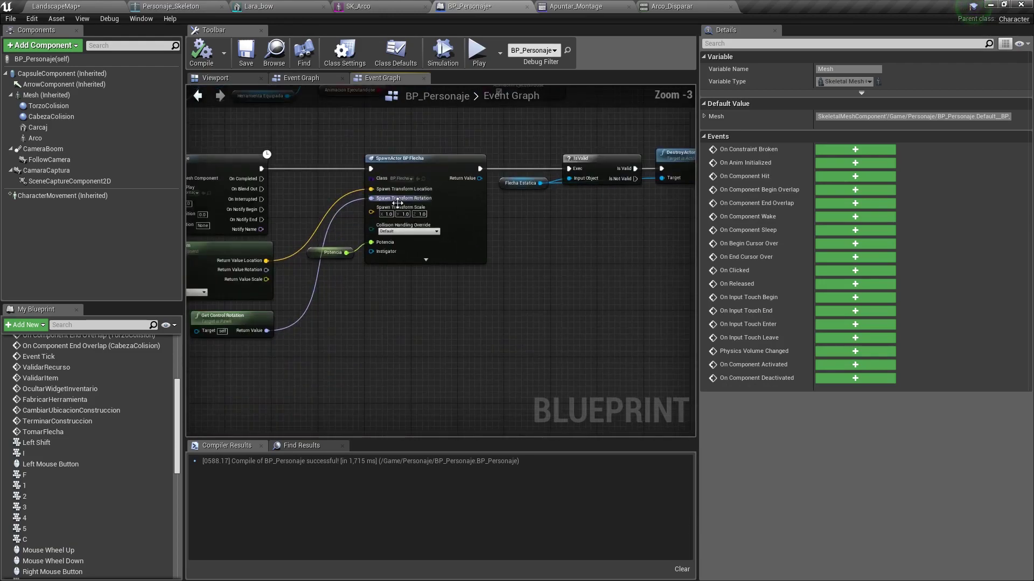
scroll(323, 216, "down", 4)
scroll(287, 186, "down", 2)
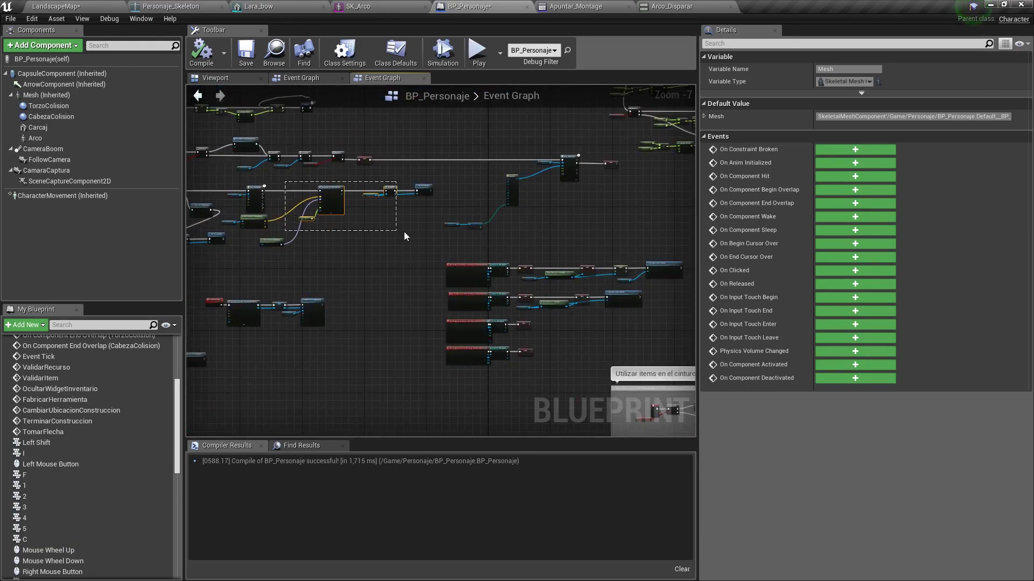
left_click_drag(404, 236, 424, 212)
scroll(331, 188, "up", 4)
right_click_drag(330, 189, 511, 193)
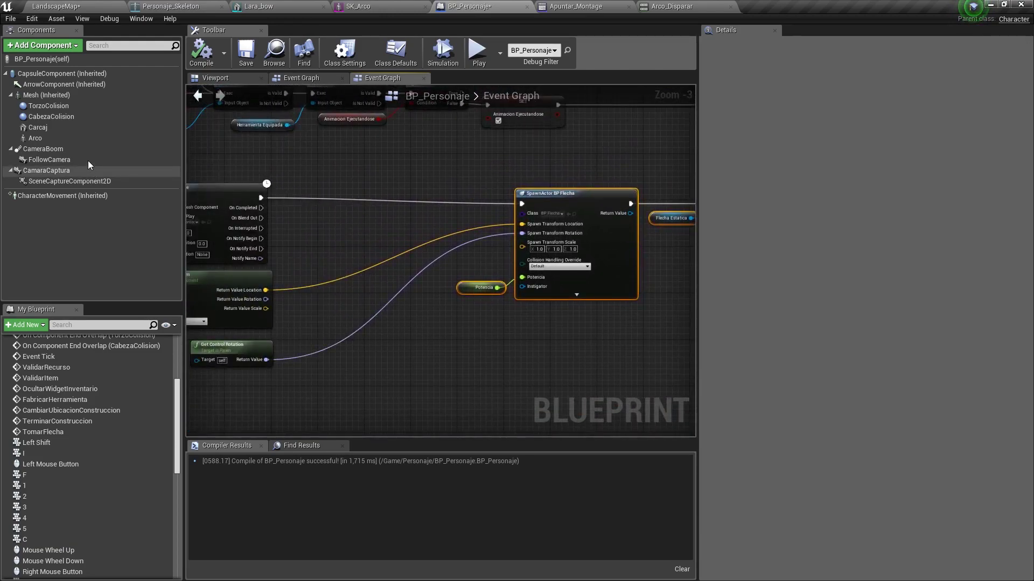
right_click_drag(323, 215, 425, 224)
mouse_move(66, 138)
left_mouse_down()
mouse_move(402, 235)
mouse_move(457, 208)
left_mouse_up()
Add a Play Montage node driven by the Arco reference using 'play mon'
type("play")
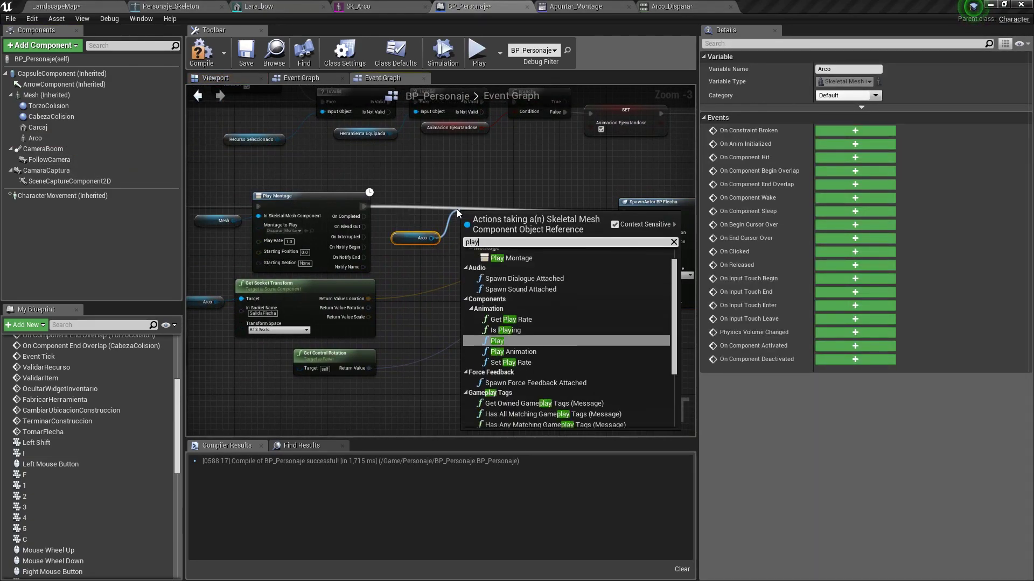
type(" mon")
key("Return")
mouse_move(364, 206)
left_mouse_down()
mouse_move(468, 225)
mouse_move(464, 203)
left_mouse_up()
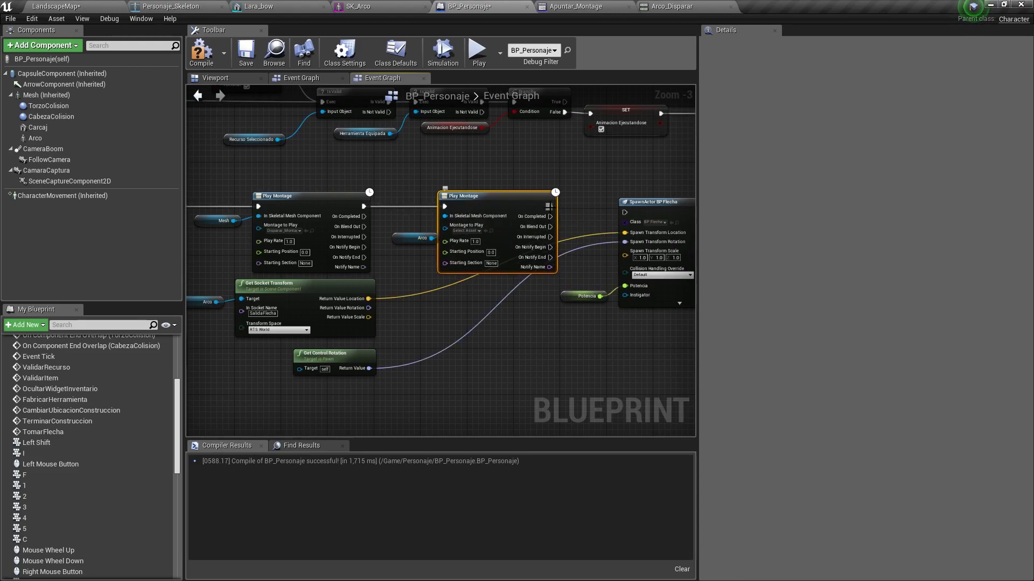
scroll(477, 221, "up", 3)
left_click(450, 221)
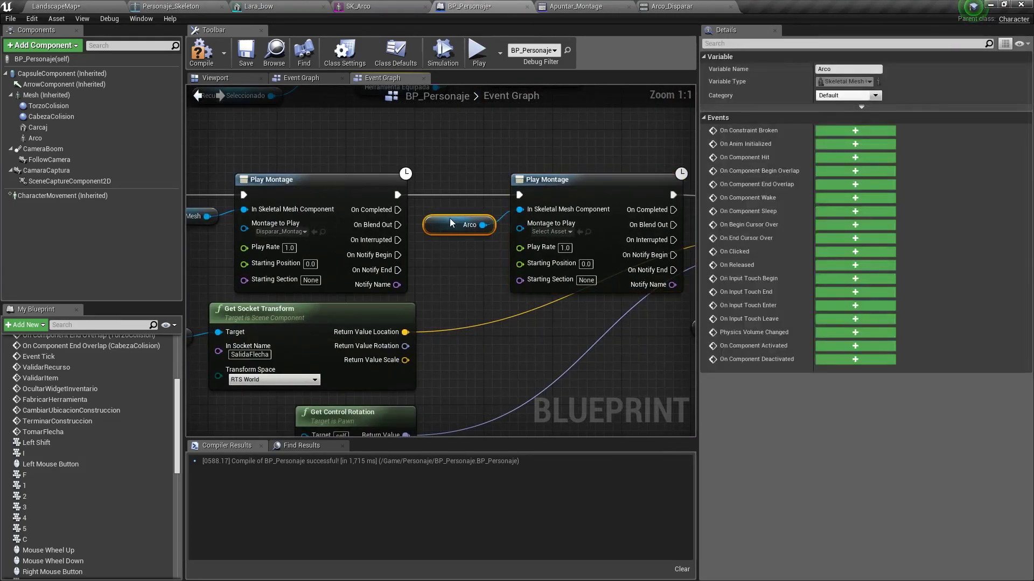
left_click_drag(450, 223, 440, 205)
Wire the first montage's On Completed output into the bow's Play Montage node
right_click_drag(429, 178, 262, 183)
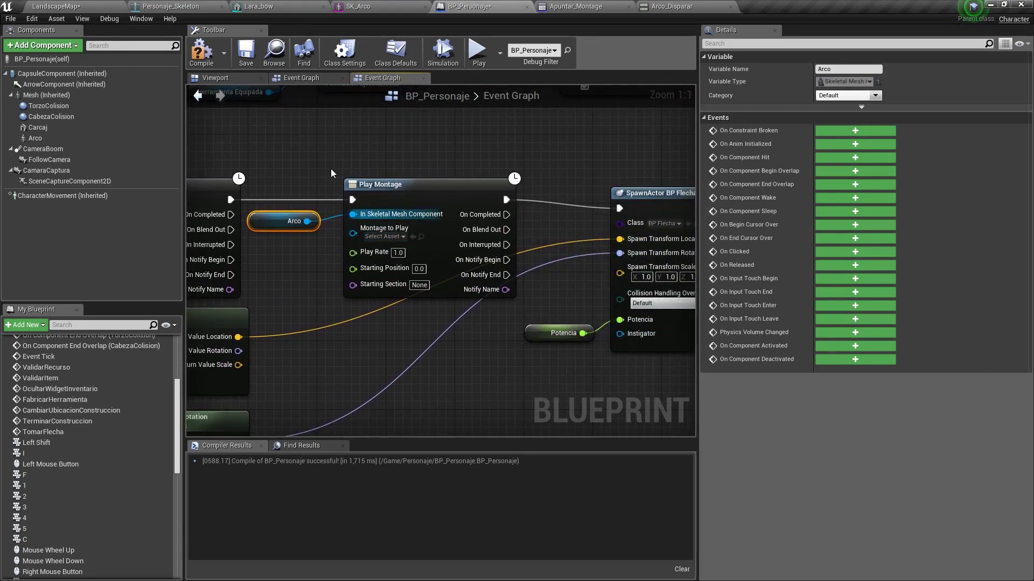
right_click_drag(331, 174, 432, 200)
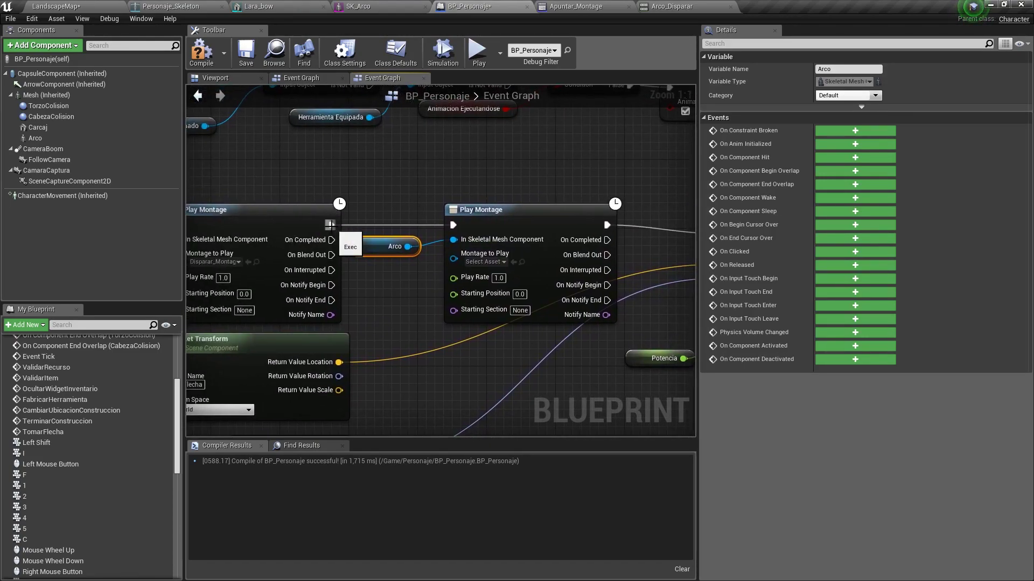
left_click_drag(331, 225, 377, 175)
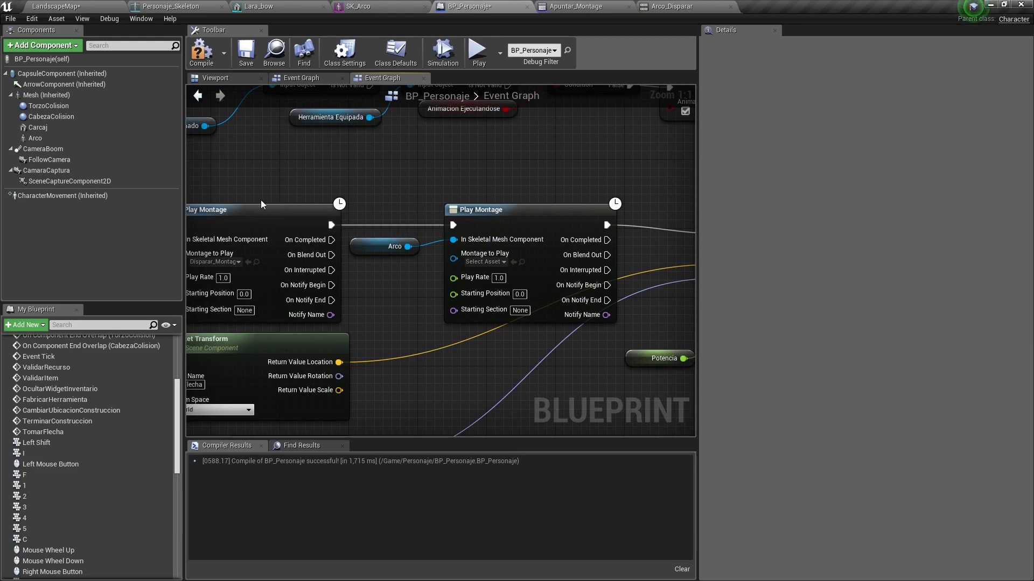
right_click_drag(274, 198, 360, 179)
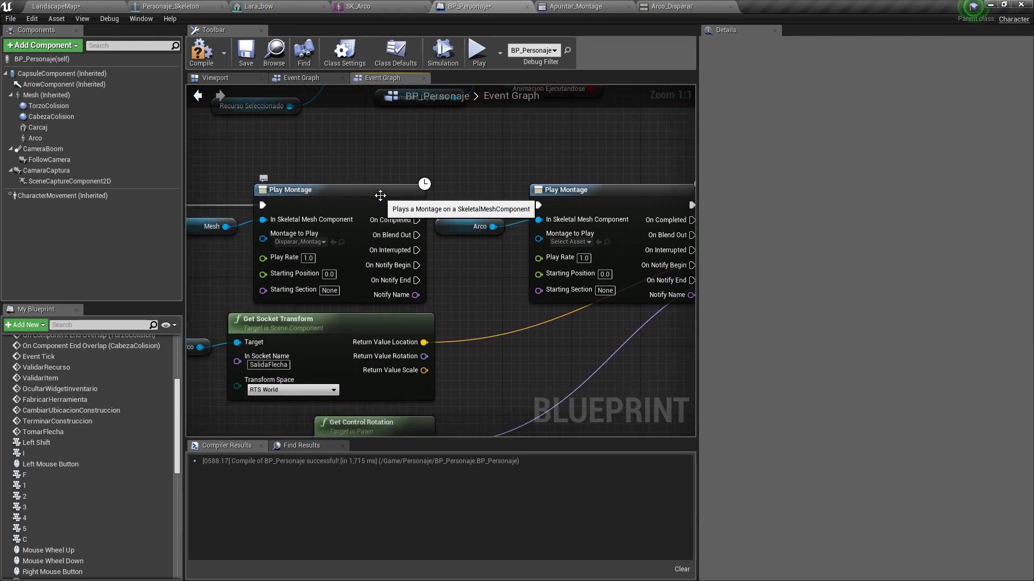
right_click_drag(422, 157, 315, 151)
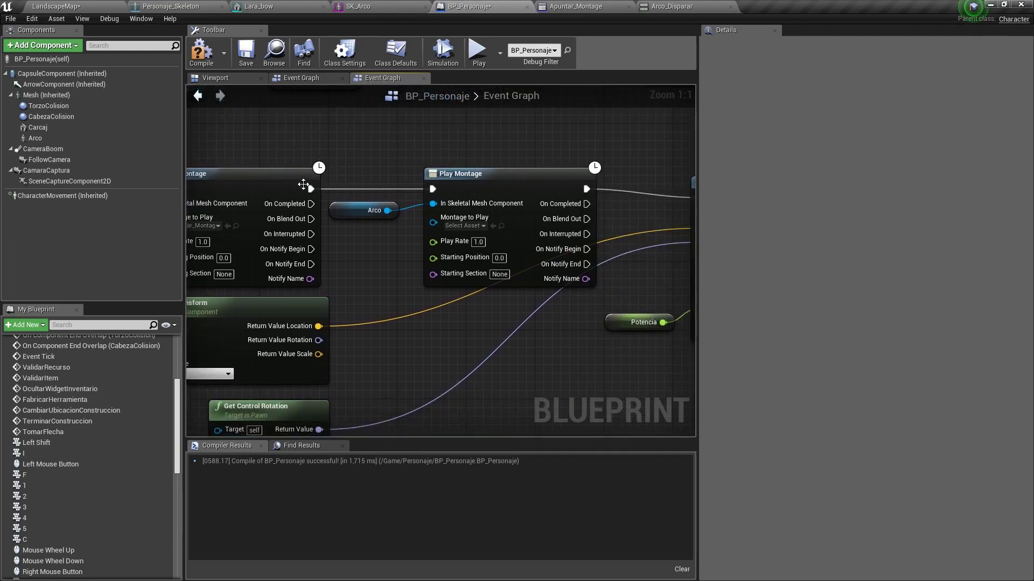
left_click_drag(311, 204, 361, 234)
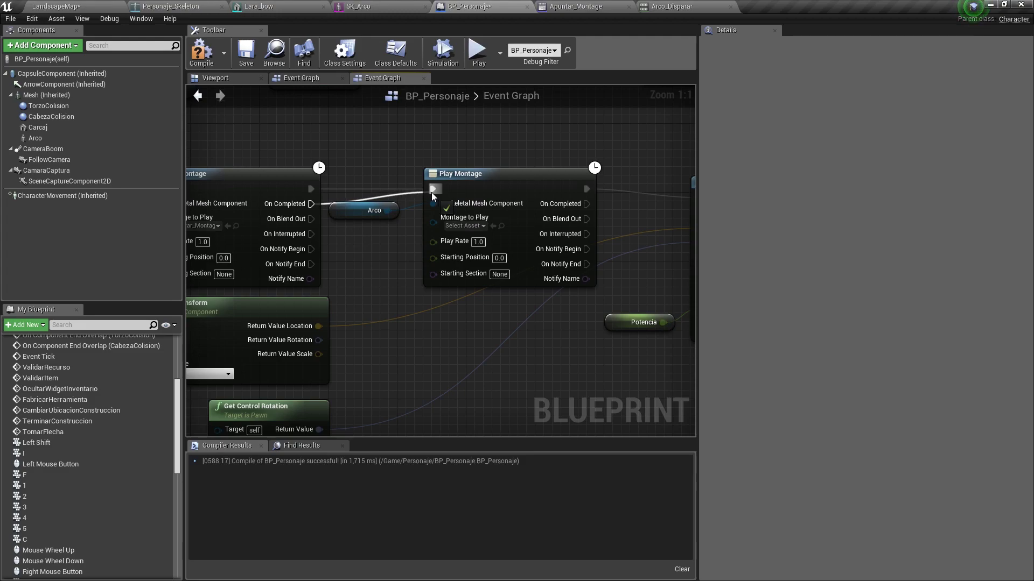
left_click_drag(356, 226, 431, 191)
Align the bow's Play Montage node with the first one, ahead of SpawnActor BP Flecha
right_click_drag(321, 190, 363, 163)
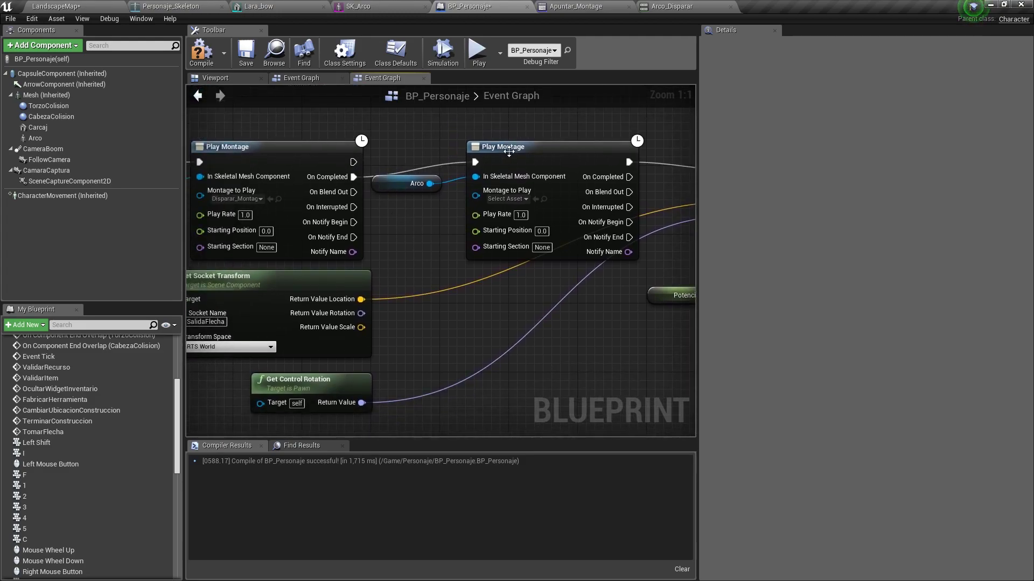
left_click_drag(510, 150, 499, 159)
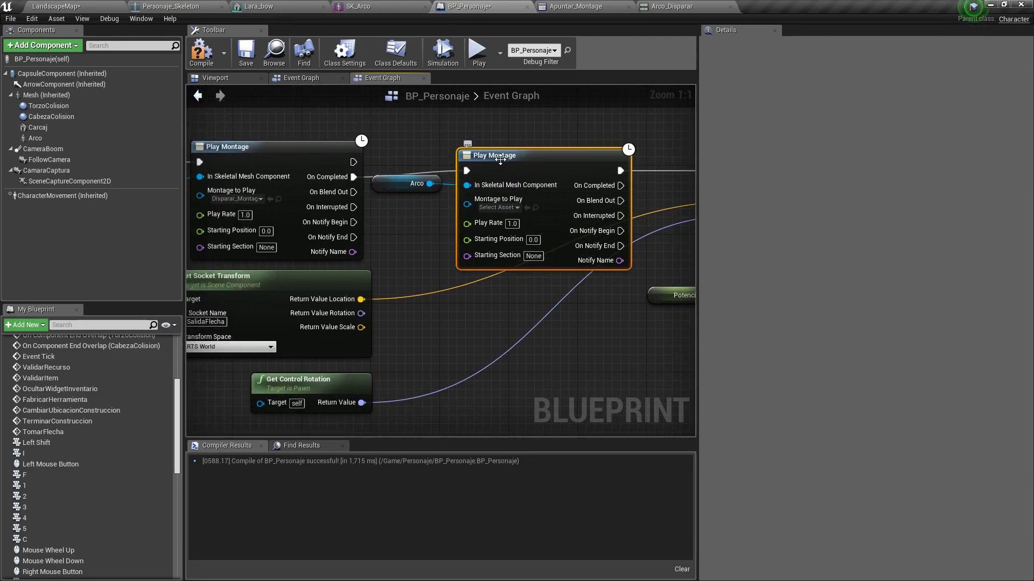
right_click_drag(599, 223, 334, 212)
right_click_drag(436, 222, 768, 268)
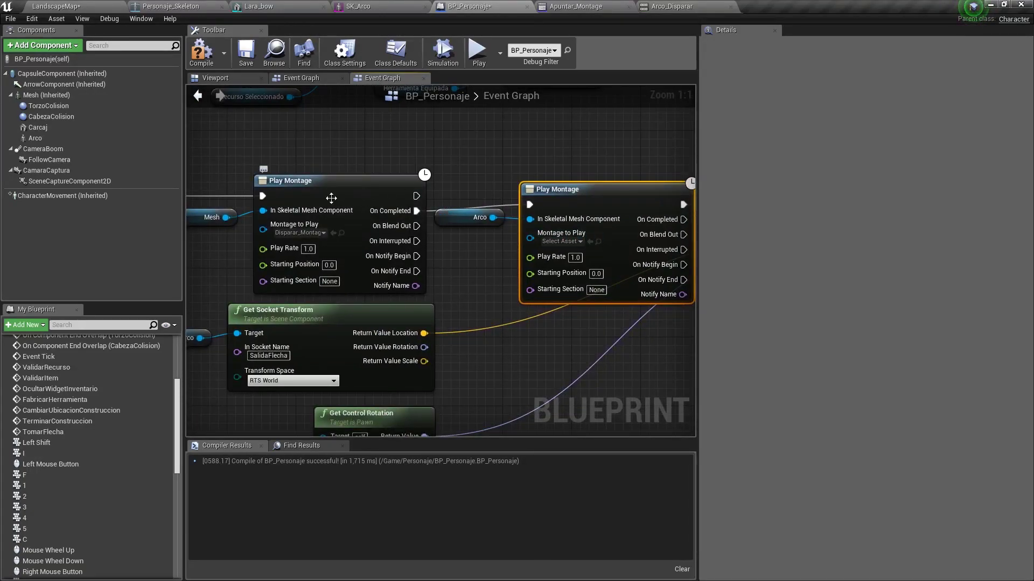
right_click_drag(311, 185, 432, 189)
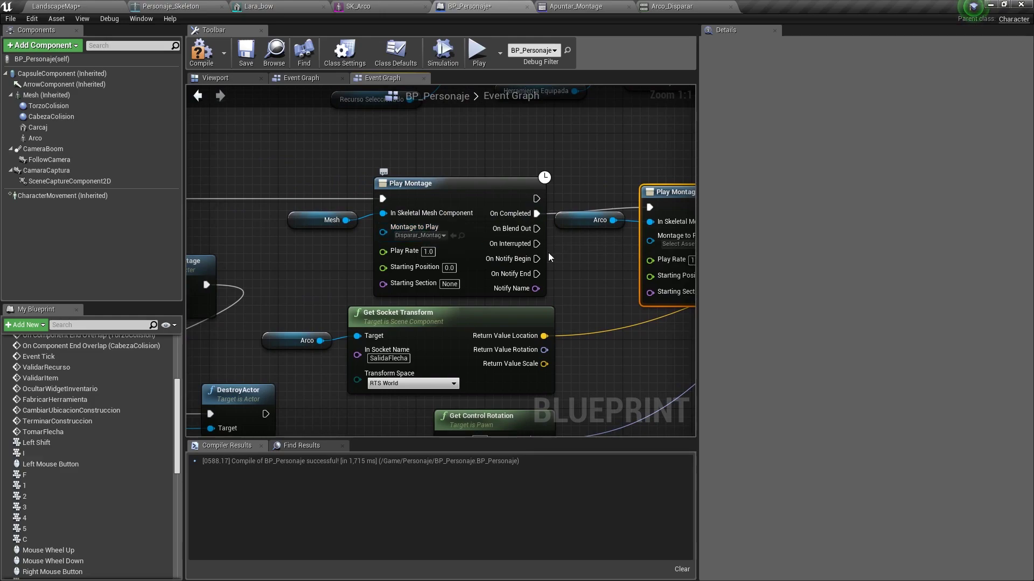
right_click_drag(541, 239, 351, 215)
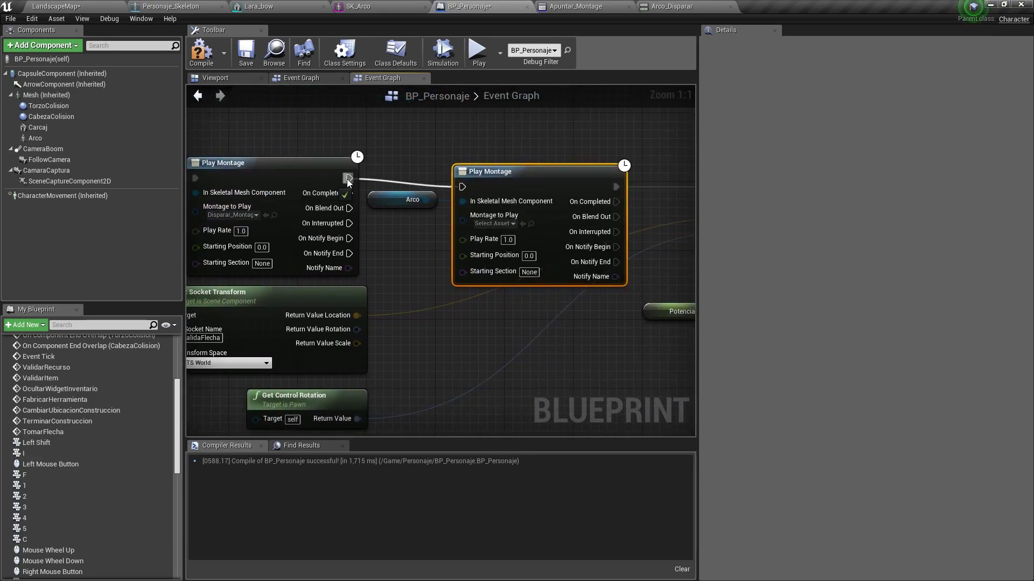
left_click_drag(481, 178, 482, 169)
scroll(375, 203, "down", 1)
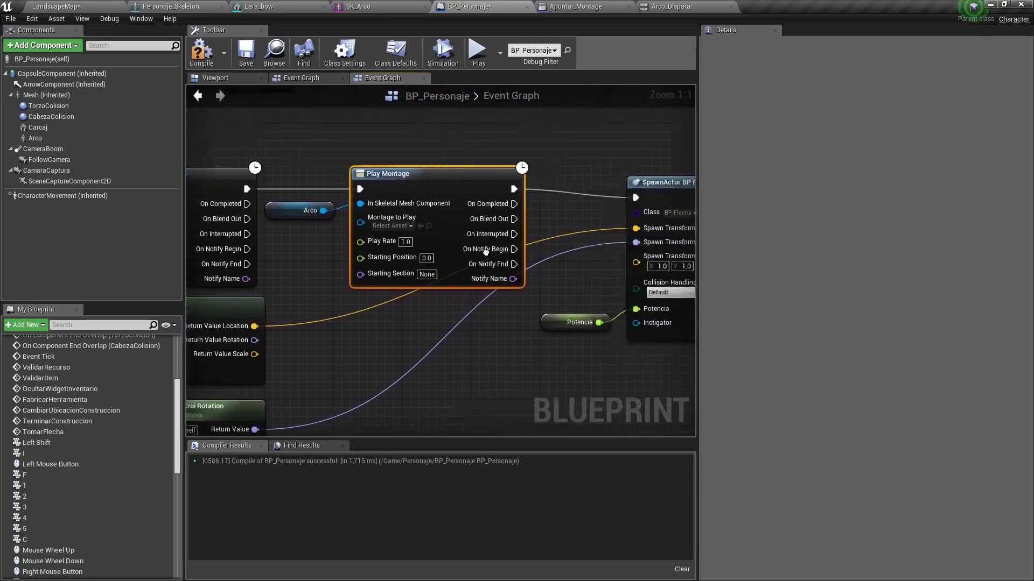
mouse_move(597, 208)
right_mouse_down()
mouse_move(446, 208)
mouse_move(617, 238)
right_mouse_up()
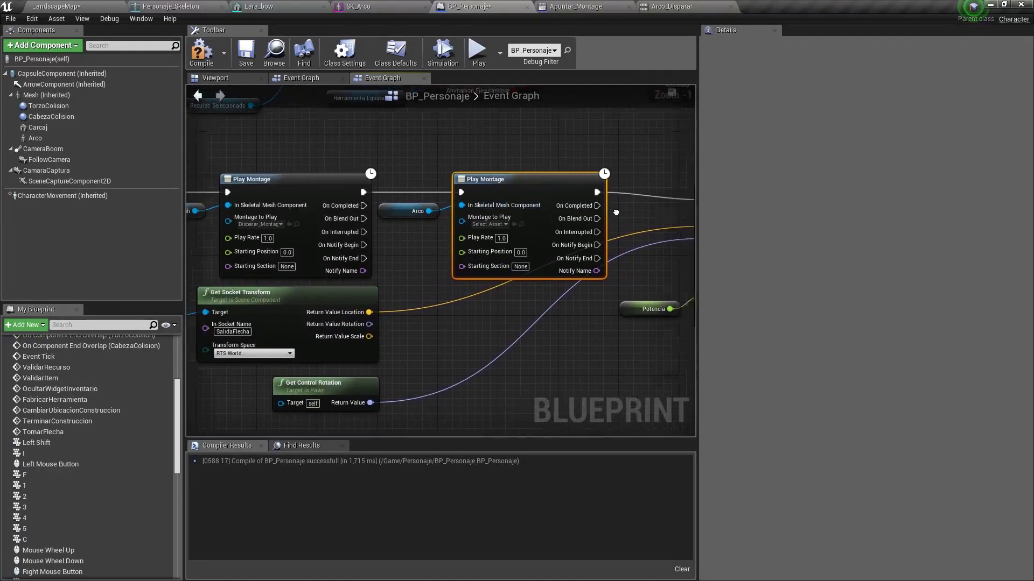
right_click_drag(518, 194, 197, 204)
right_click_drag(316, 262, 630, 259)
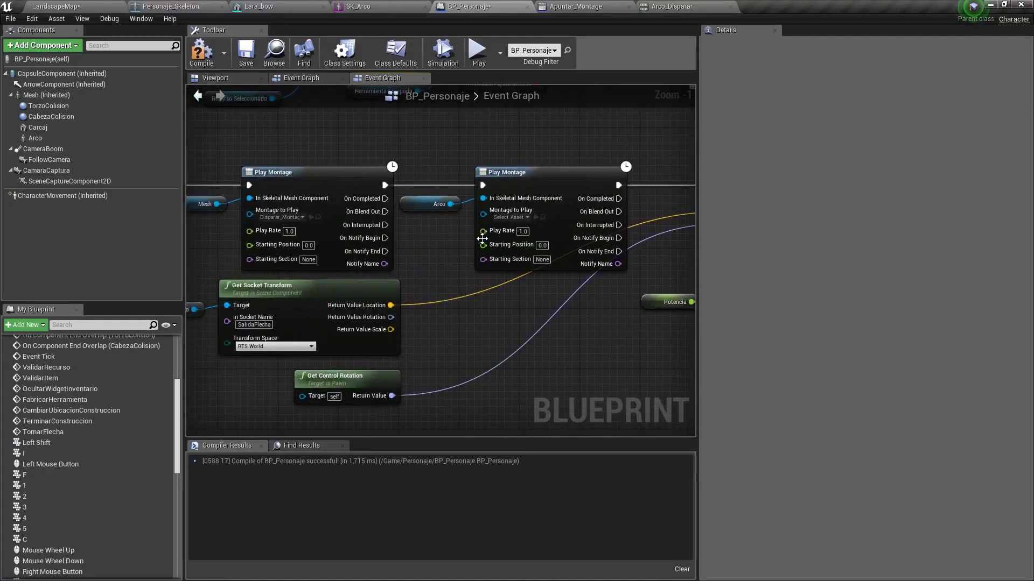
right_click_drag(506, 221, 415, 218)
Set the Arco Play Montage node to Arco_Disparar_Montage, then compile and save BP_Personaje
left_click(414, 221)
type("dis")
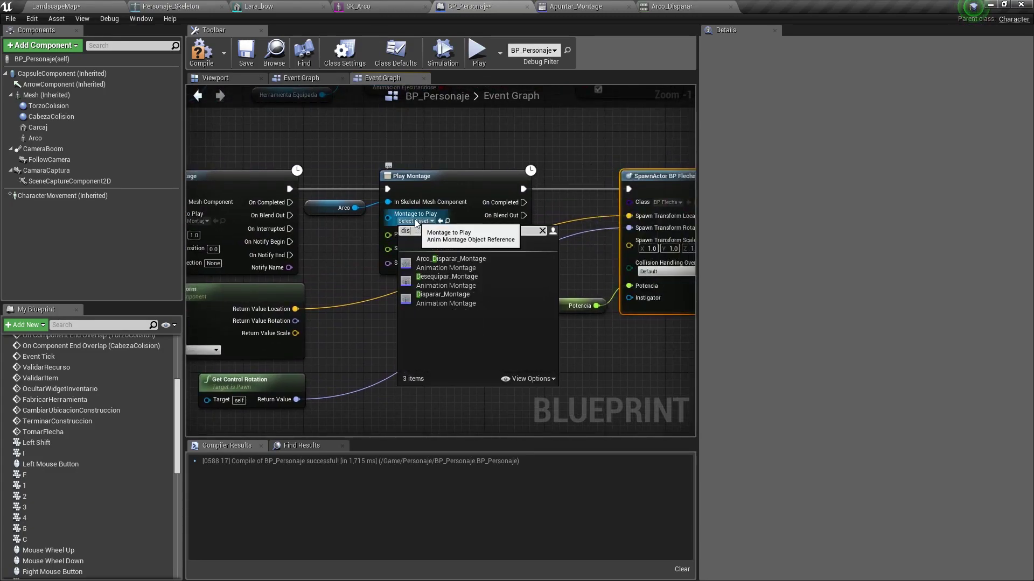
left_click(429, 263)
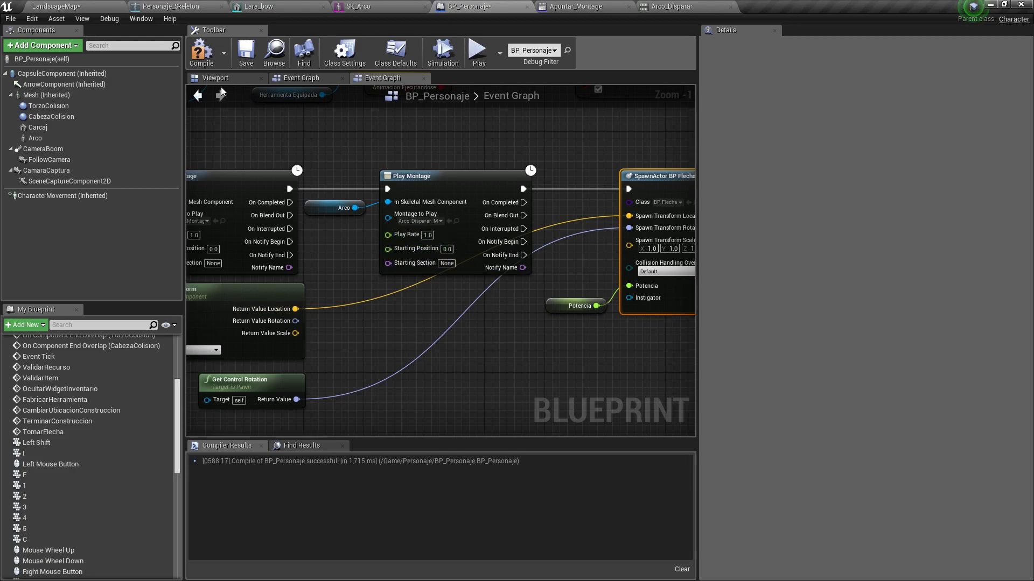
left_click(254, 56)
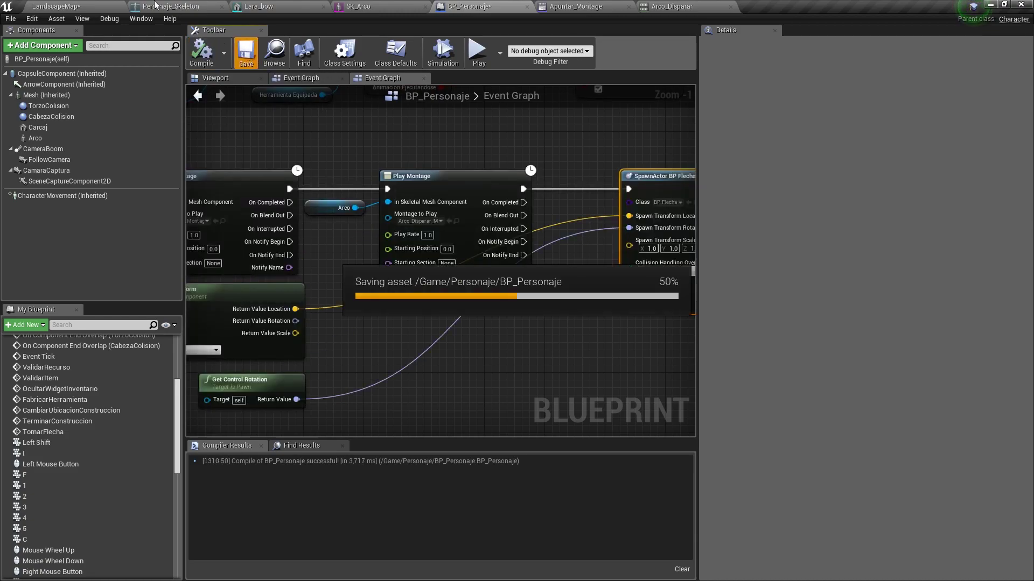
Play the LandscapeMap level and swing the axe at the log three times
left_click(94, 5)
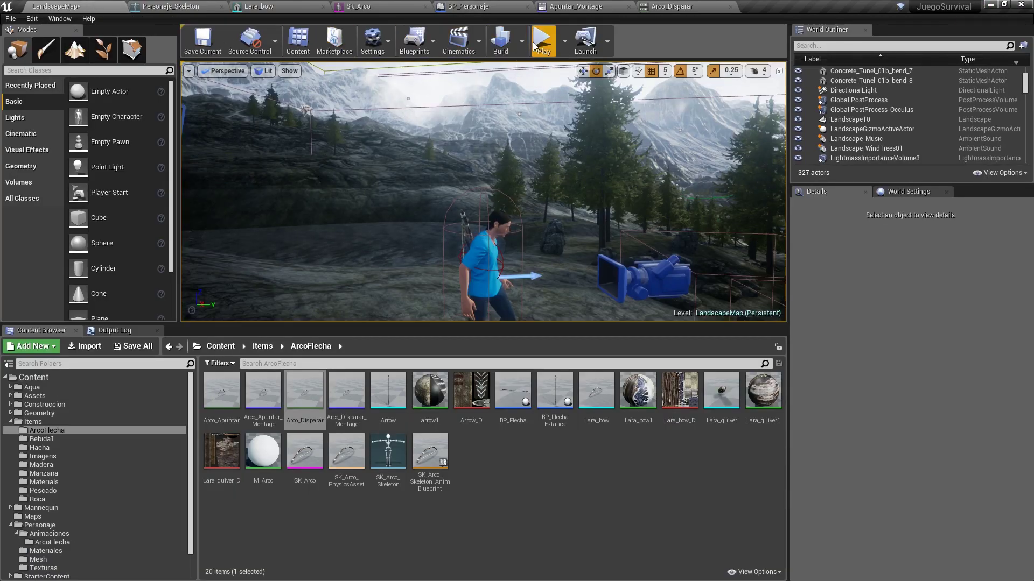
key("F11")
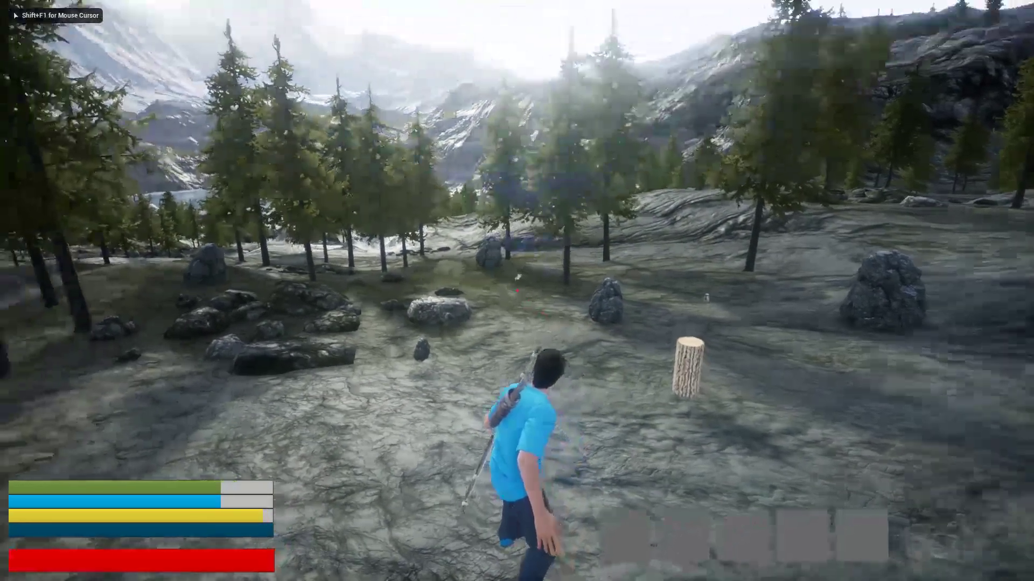
left_click(517, 291)
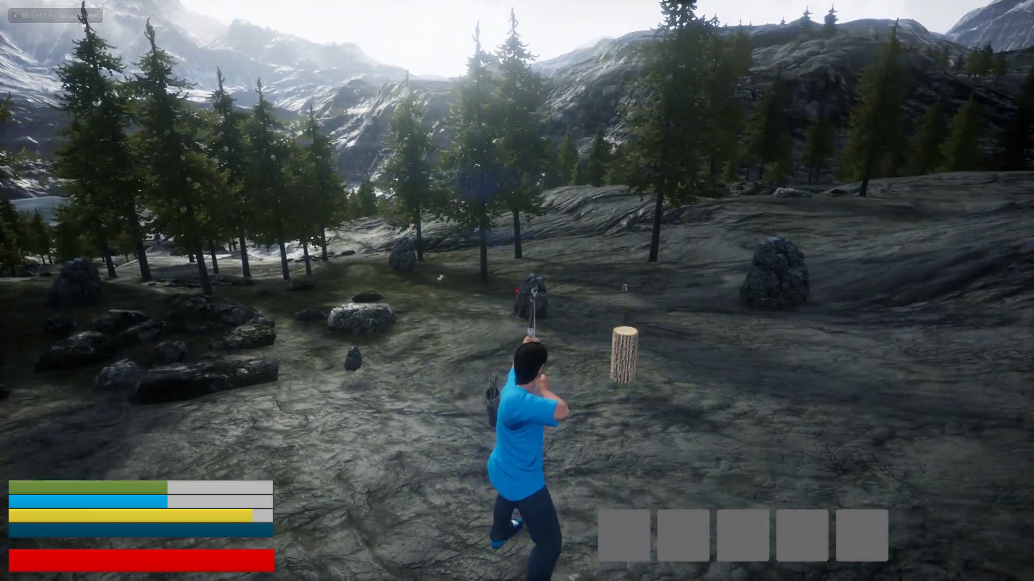
left_click(517, 291)
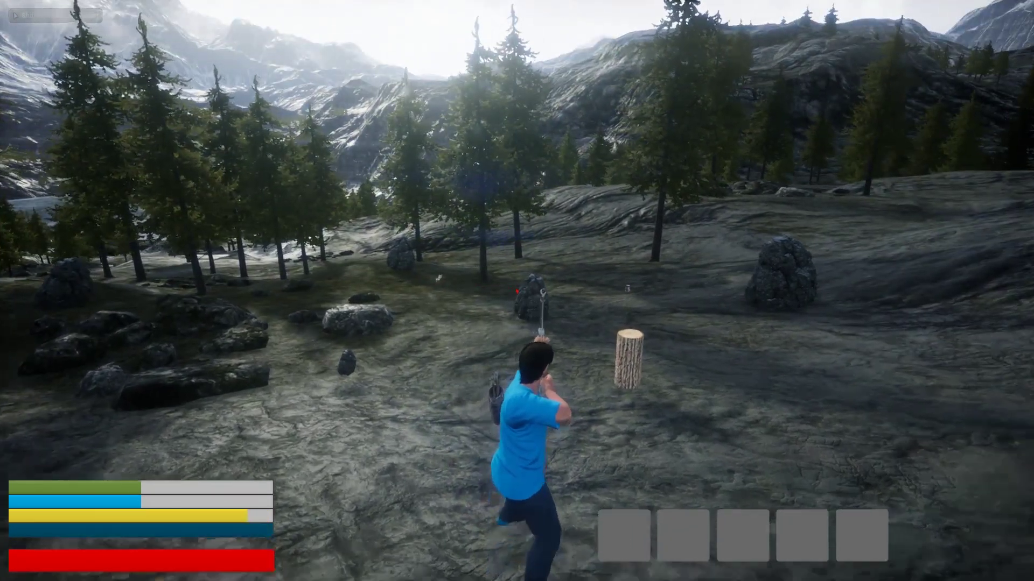
left_click(516, 291)
Draw and fire several arrows with the bow, then stop the play session
left_click(517, 291)
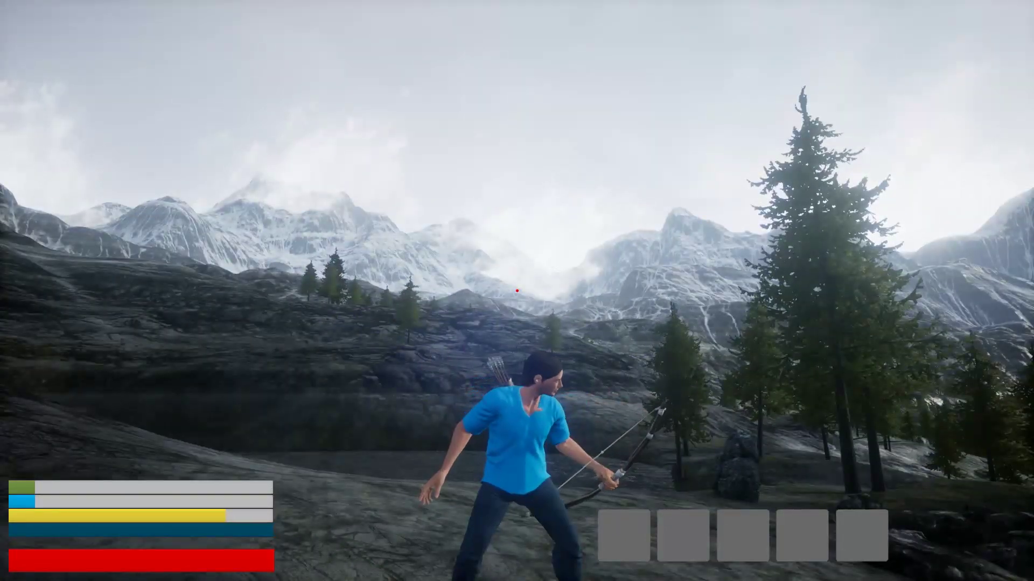
left_click(516, 291)
left_click(516, 291)
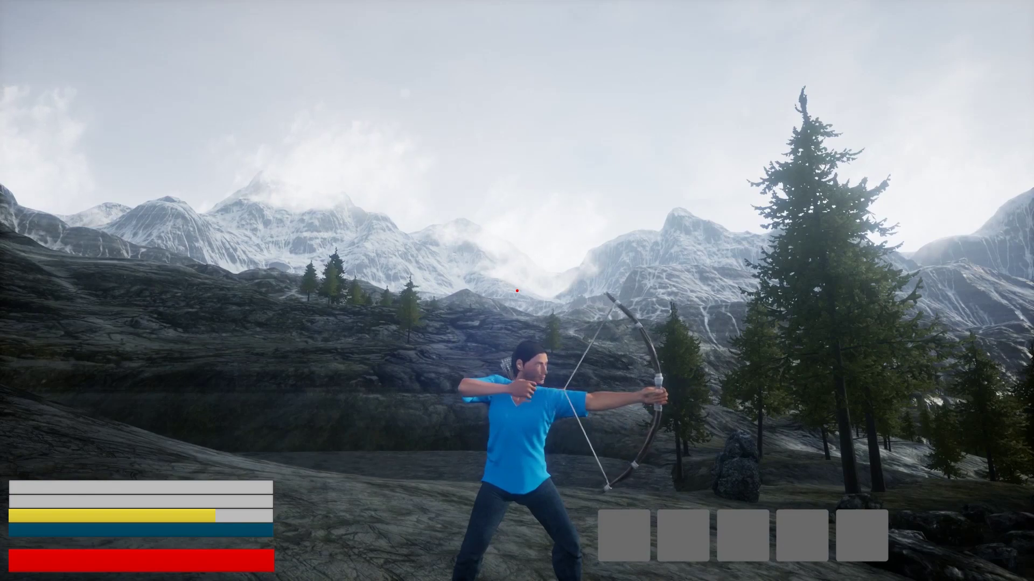
left_click(517, 290)
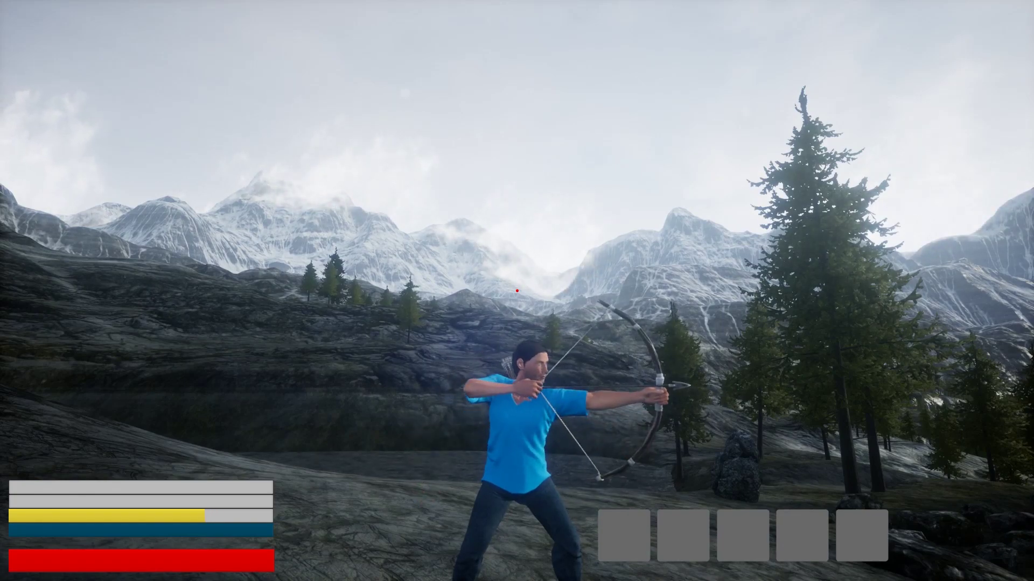
key("Escape")
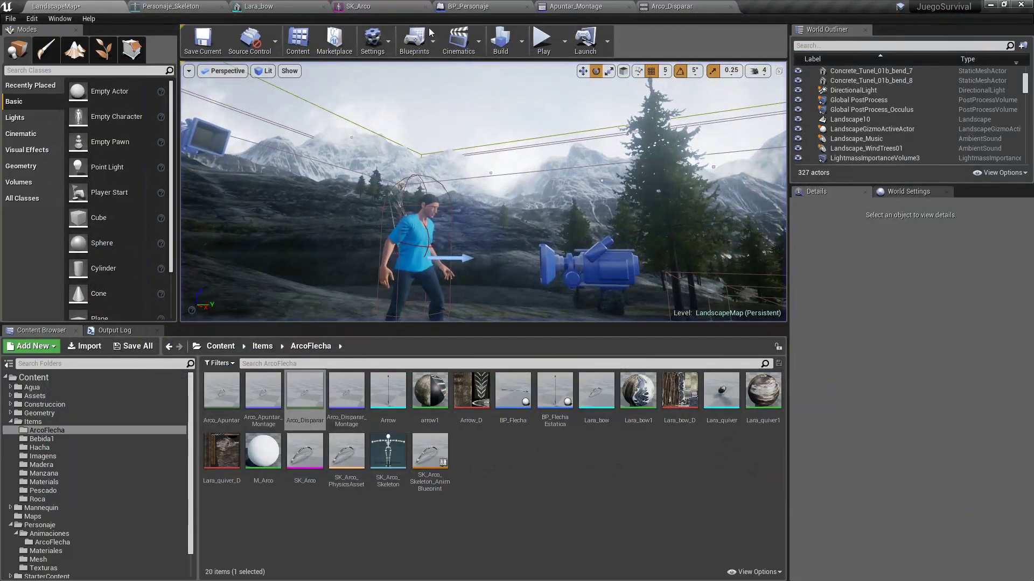
Play-test LandscapeMap again, drawing the bow to check the firing animation, then stop
left_click(488, 5)
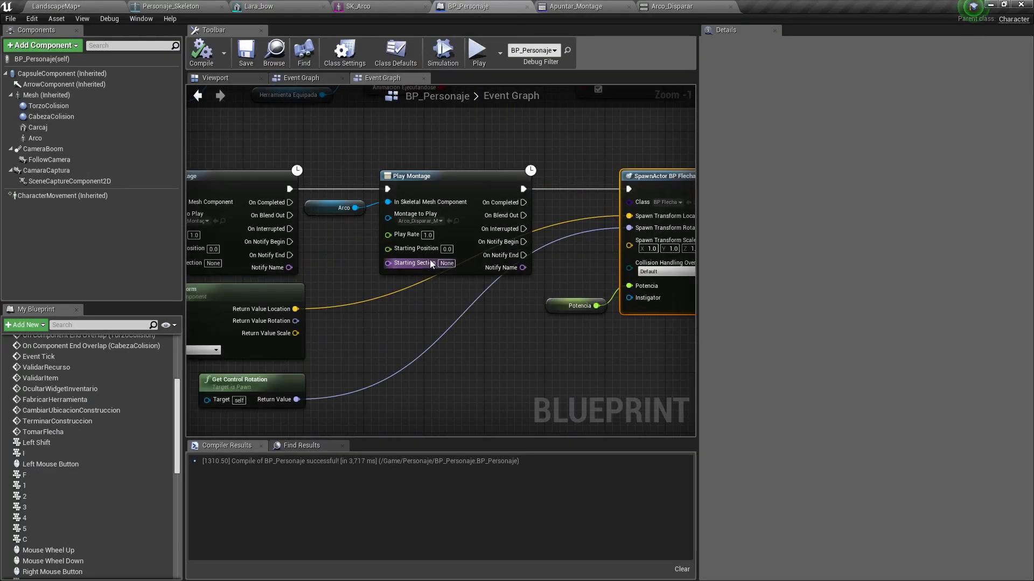
left_click(59, 6)
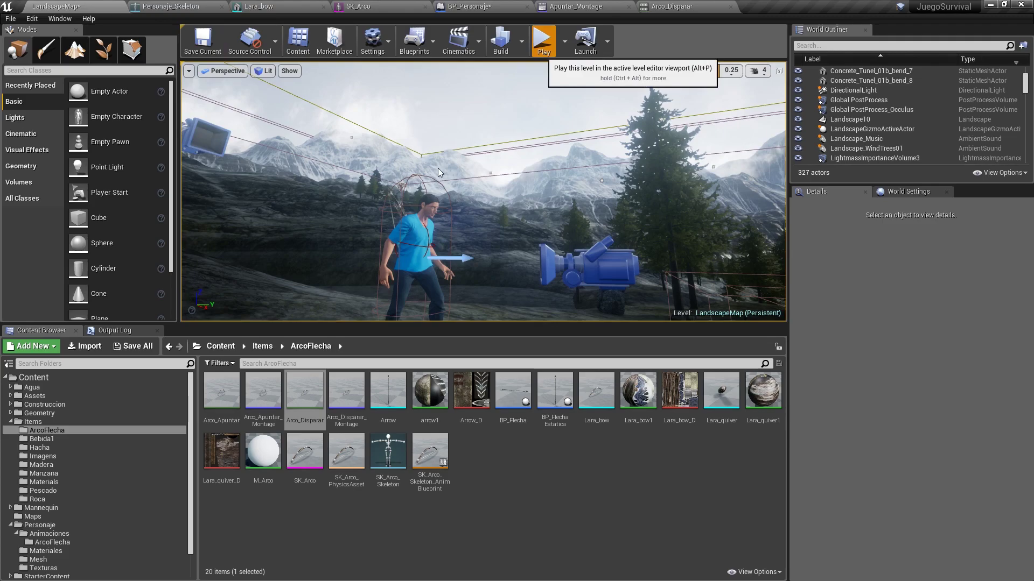
key("alt+p")
key("F11")
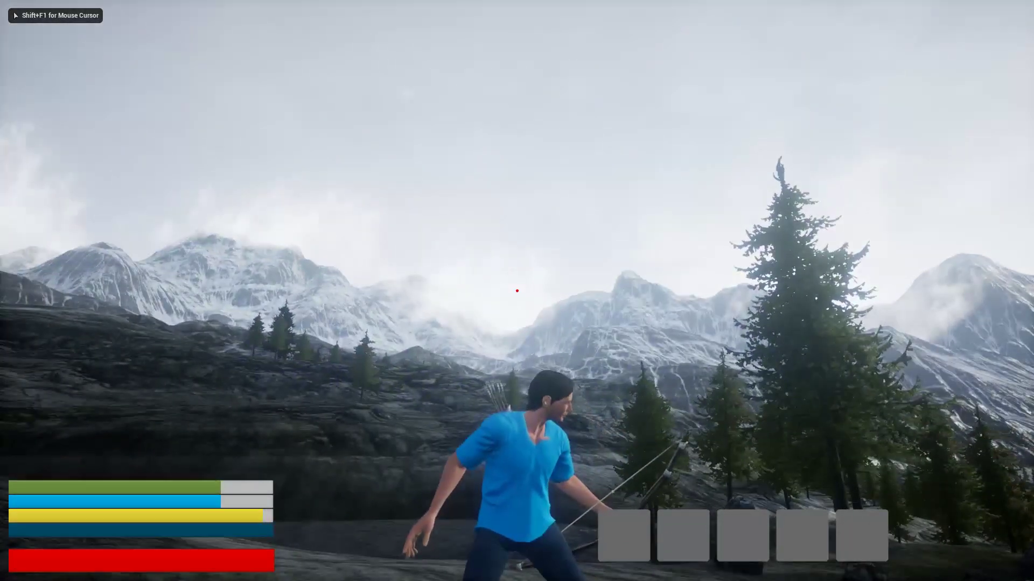
left_click(517, 290)
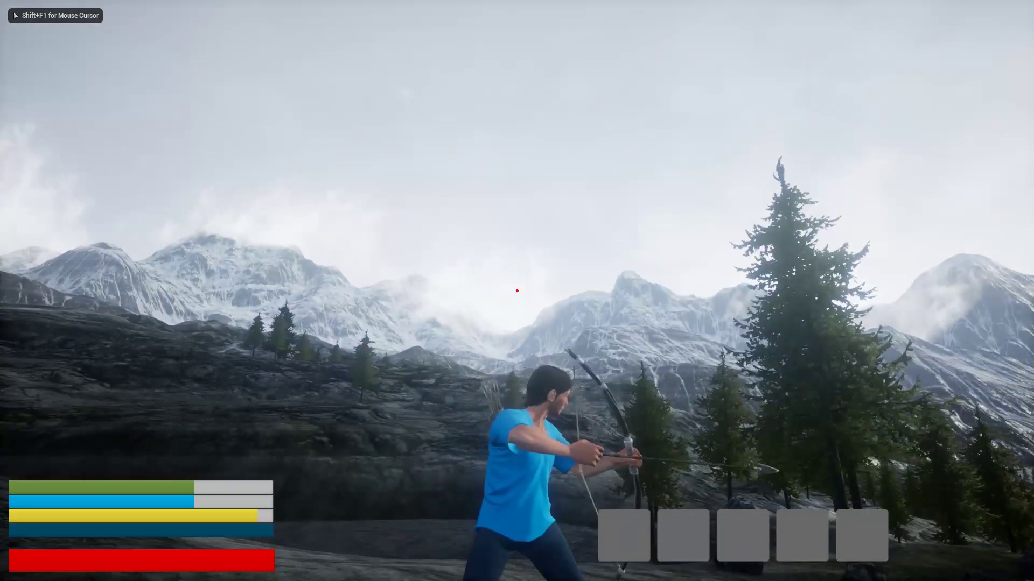
key("shift+F1")
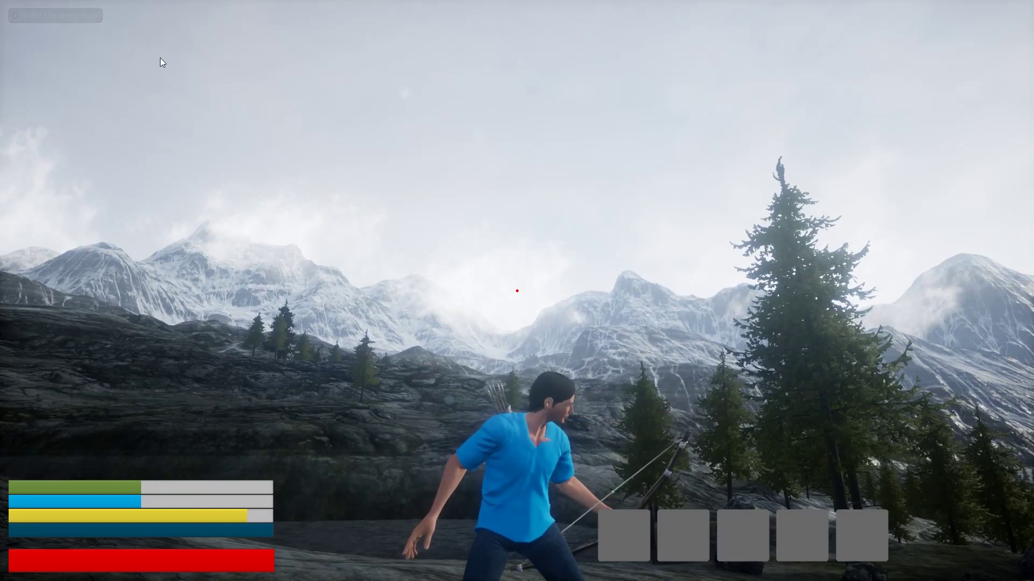
key("Escape")
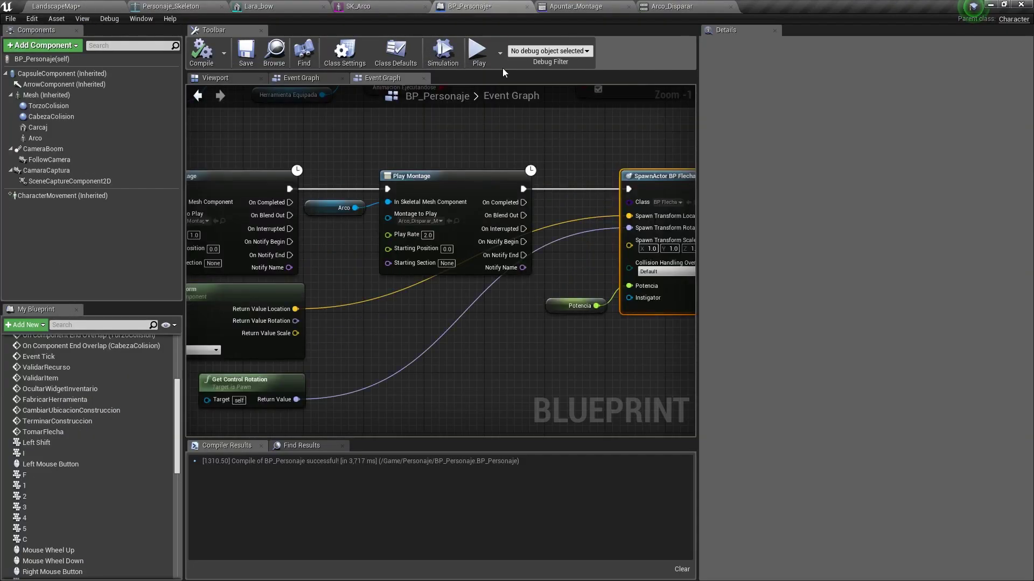
Set the bow montage's Play Rate to 4.0 and start a new play test
left_click(426, 234)
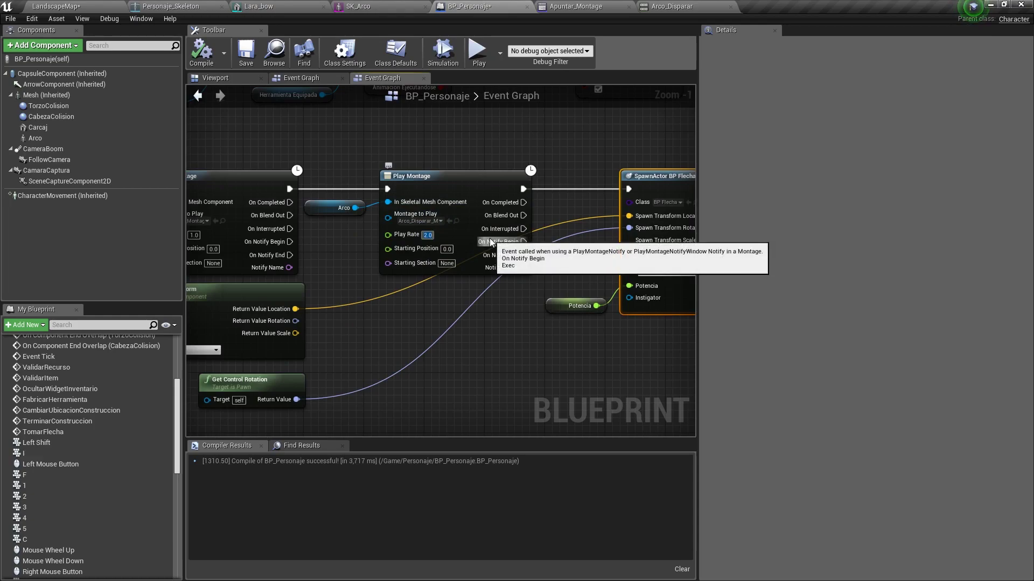
type("4")
key("Tab")
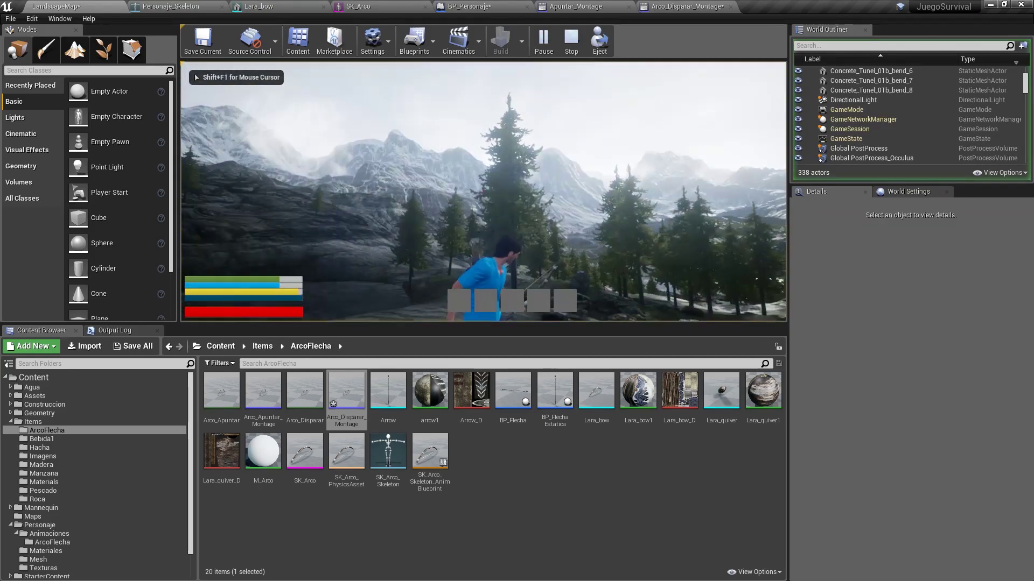
key("F11")
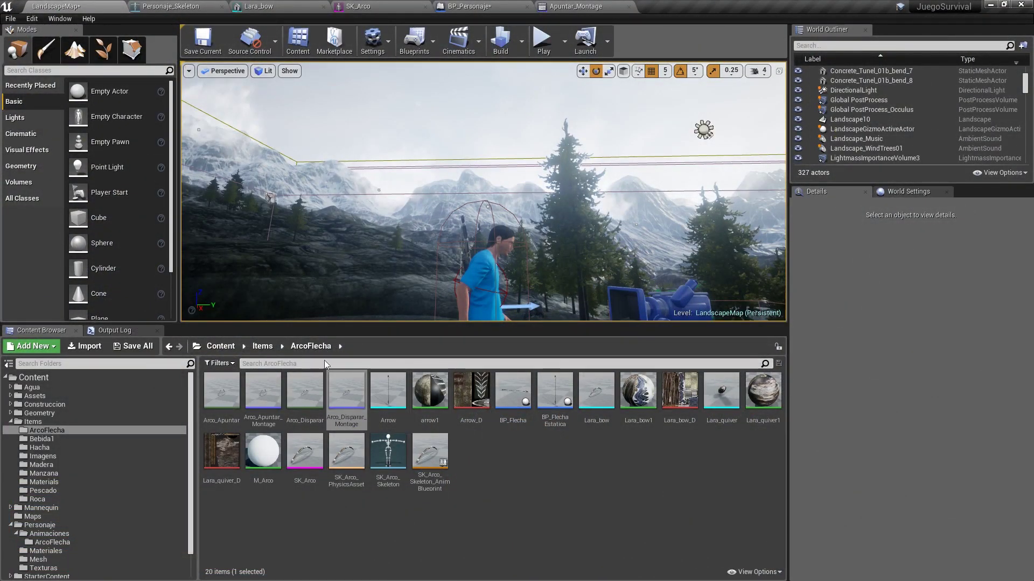
Open Arco_Disparar_Montage from the ArcoFlecha folder and inspect its blend-in and blend-out settings
left_click(345, 394)
double_click(346, 395)
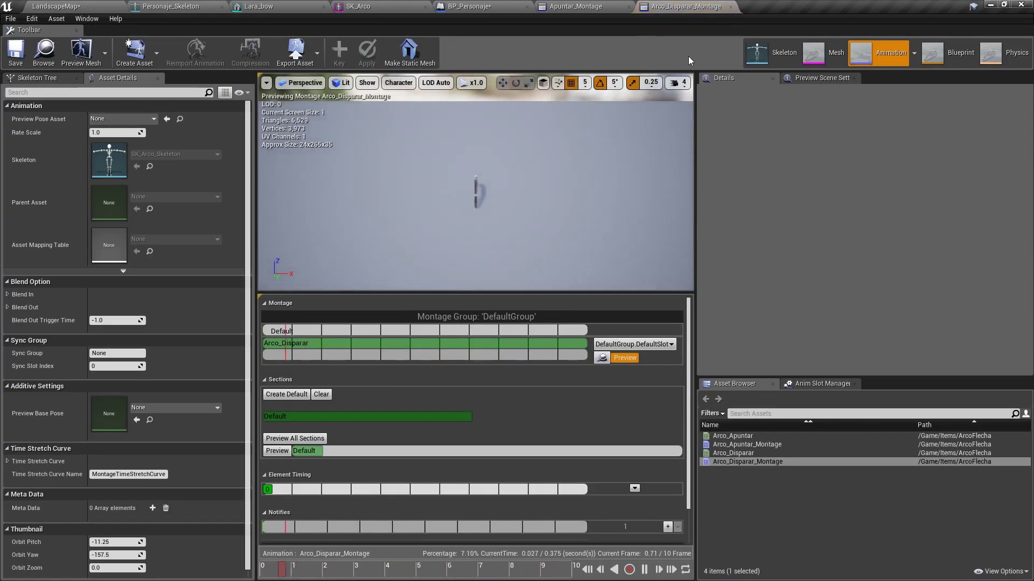
left_click(7, 294)
left_click(7, 377)
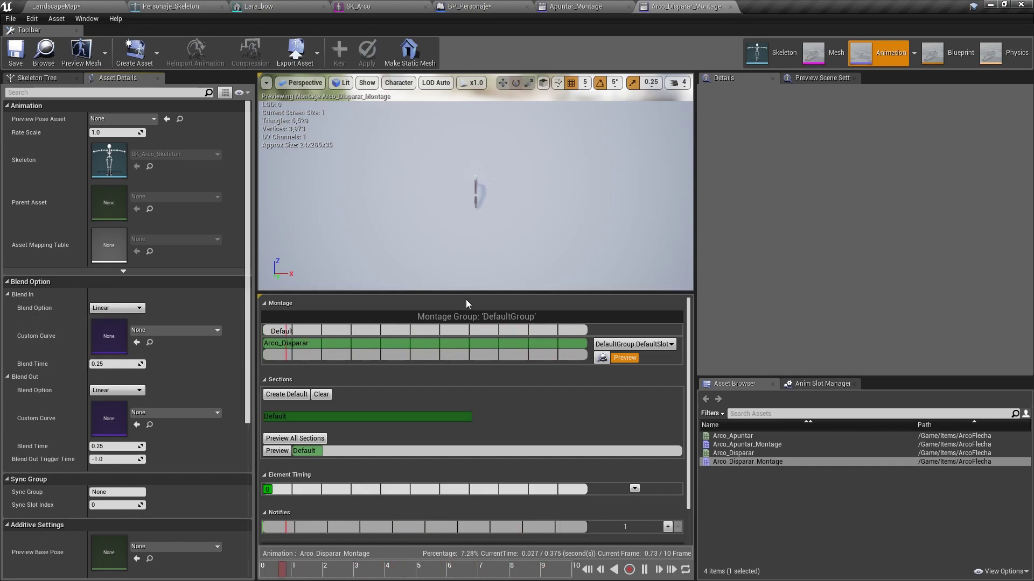
left_click(747, 445)
left_click(309, 572)
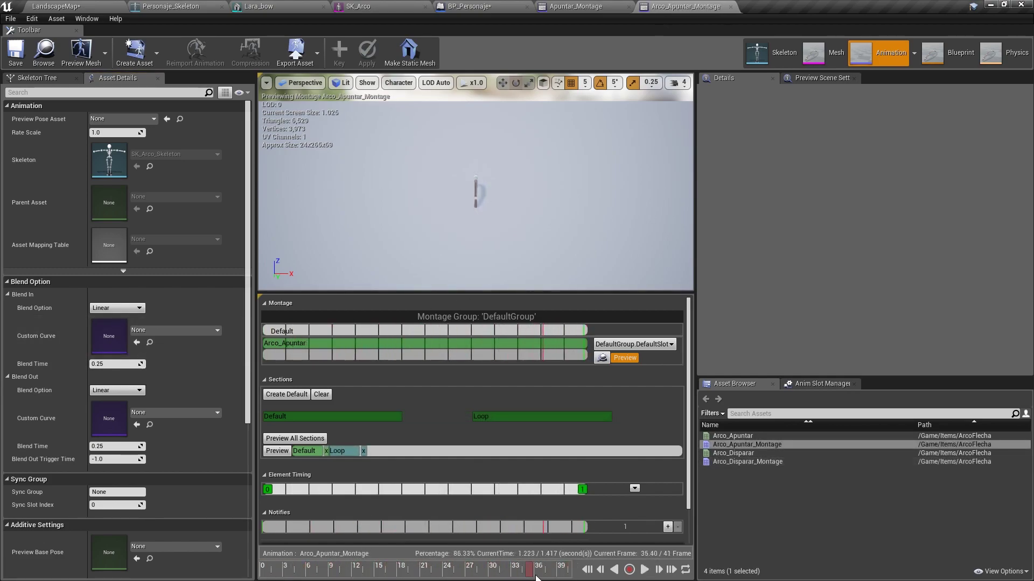
left_click_drag(490, 152, 517, 135)
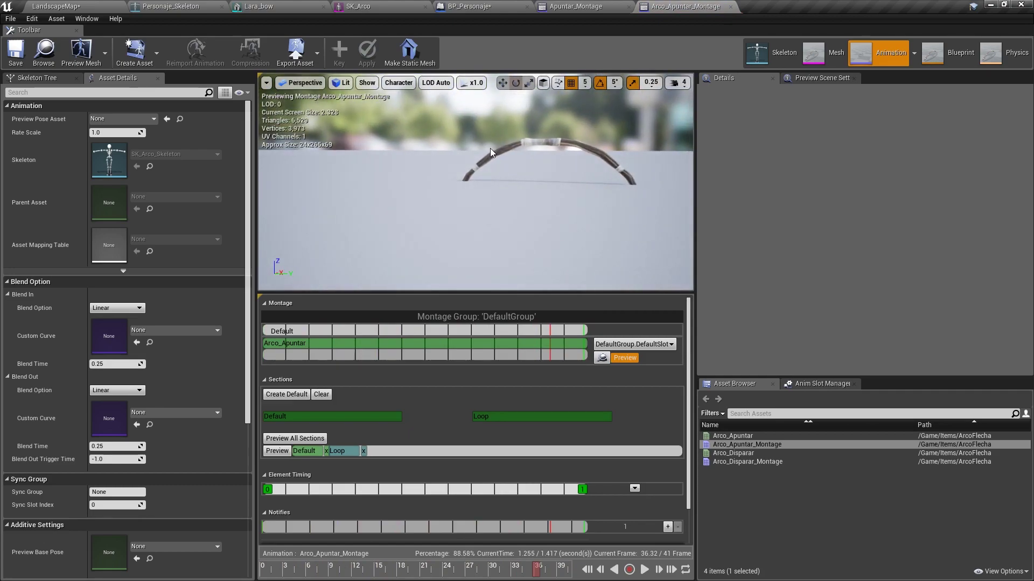
left_click(591, 6)
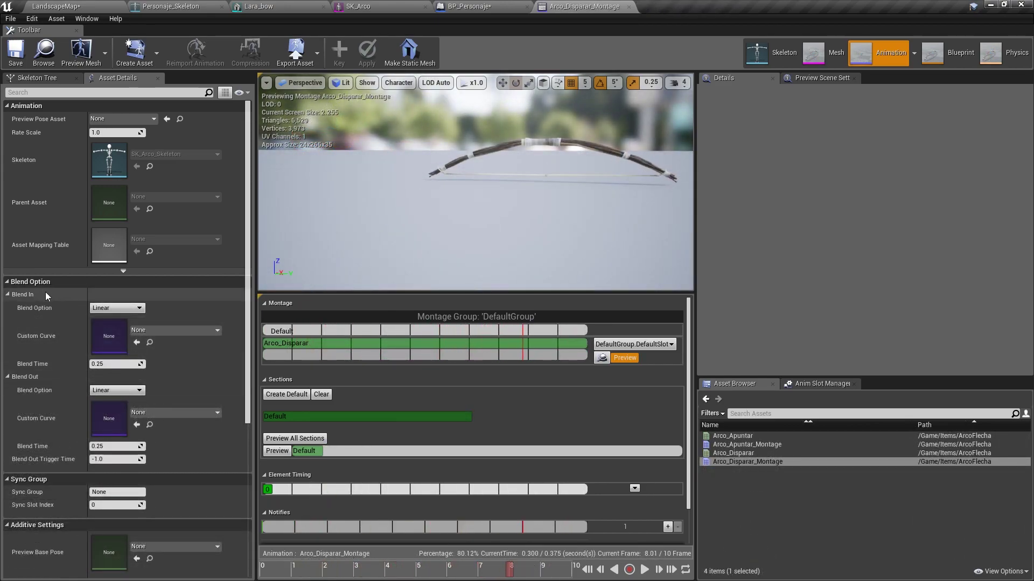
Set the montage's blend time to 0, save it, and return to BP_Personaje
left_click(113, 364)
type("0")
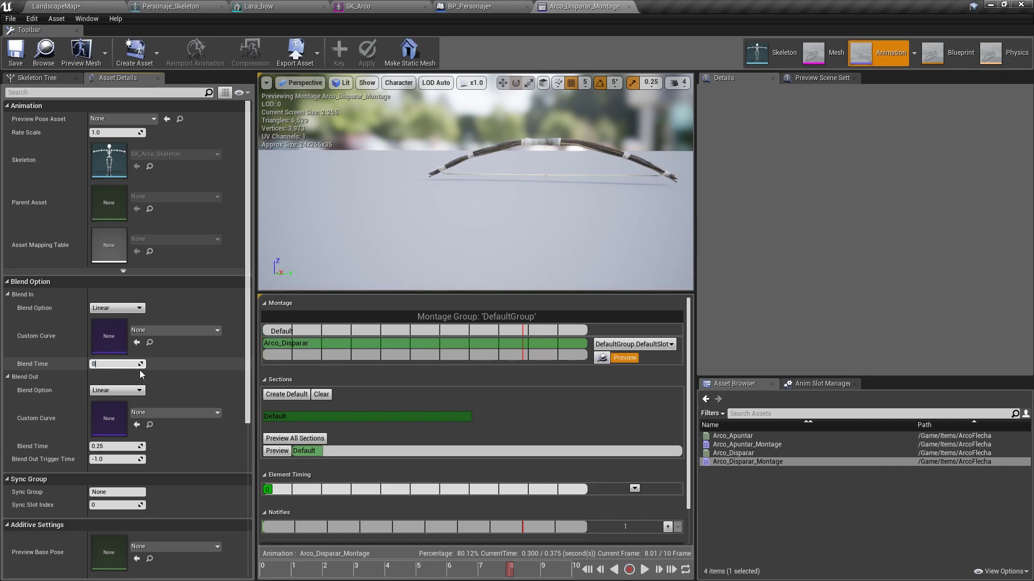
key("Return")
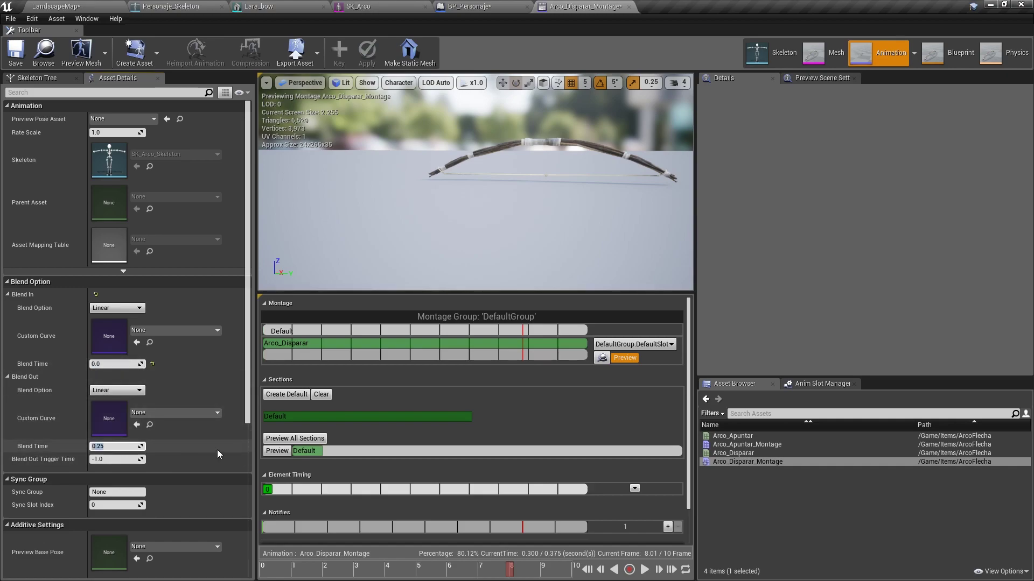
type("0")
left_click(16, 53)
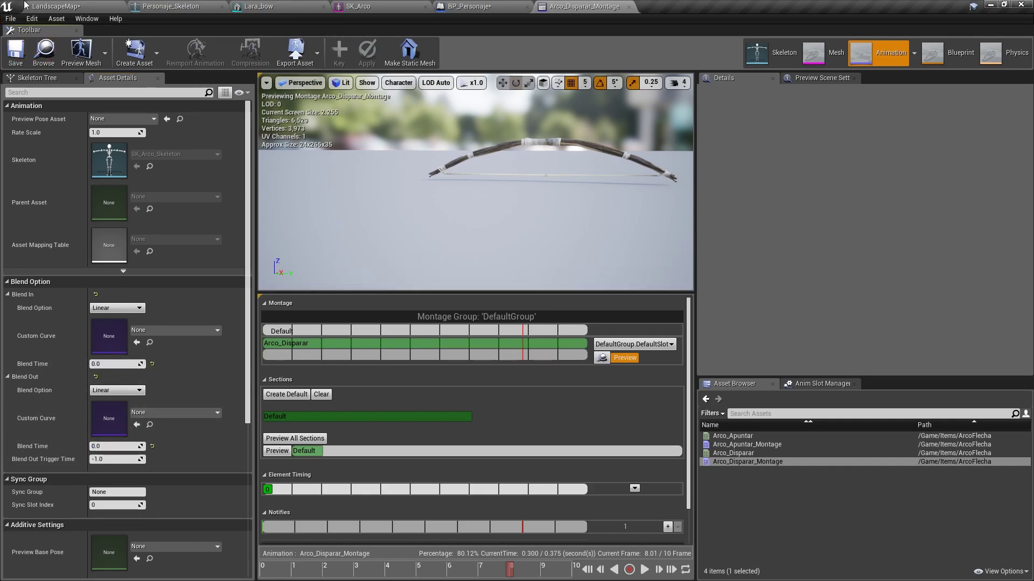
left_click(72, 5)
left_click(485, 6)
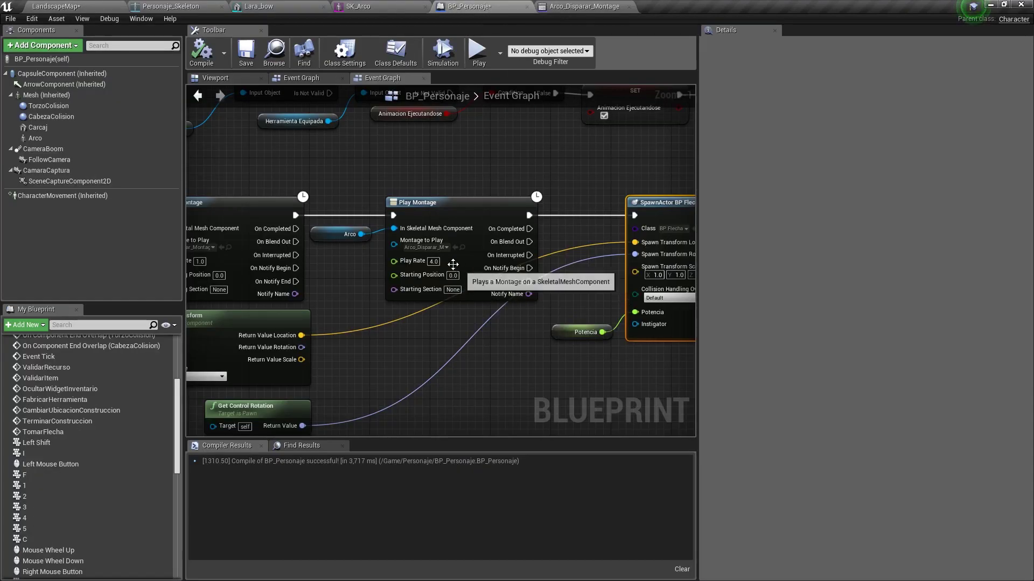
Play LandscapeMap, draw and fire the bow with the zero-blend montage, then stop
left_click(120, 4)
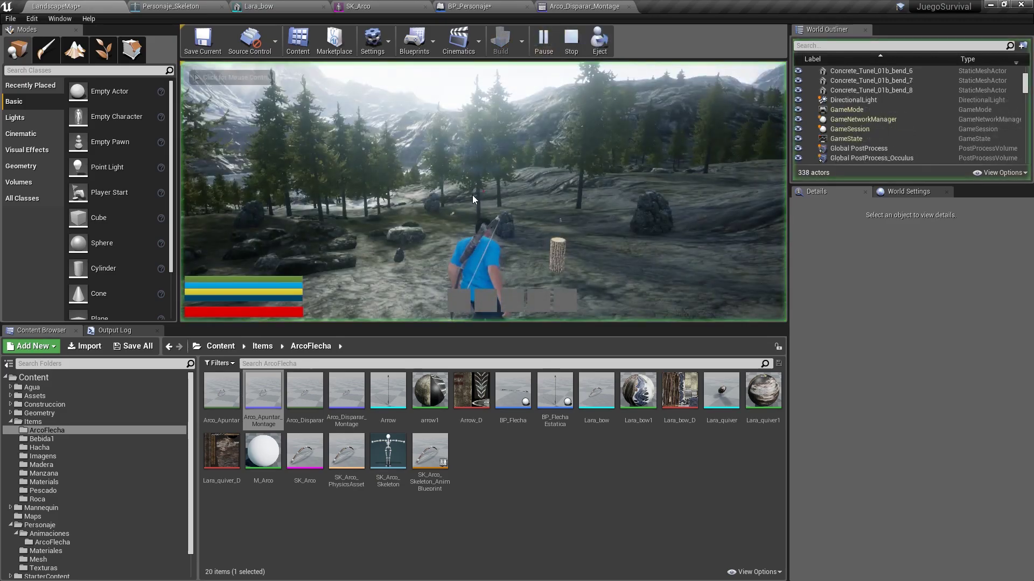
key("F11")
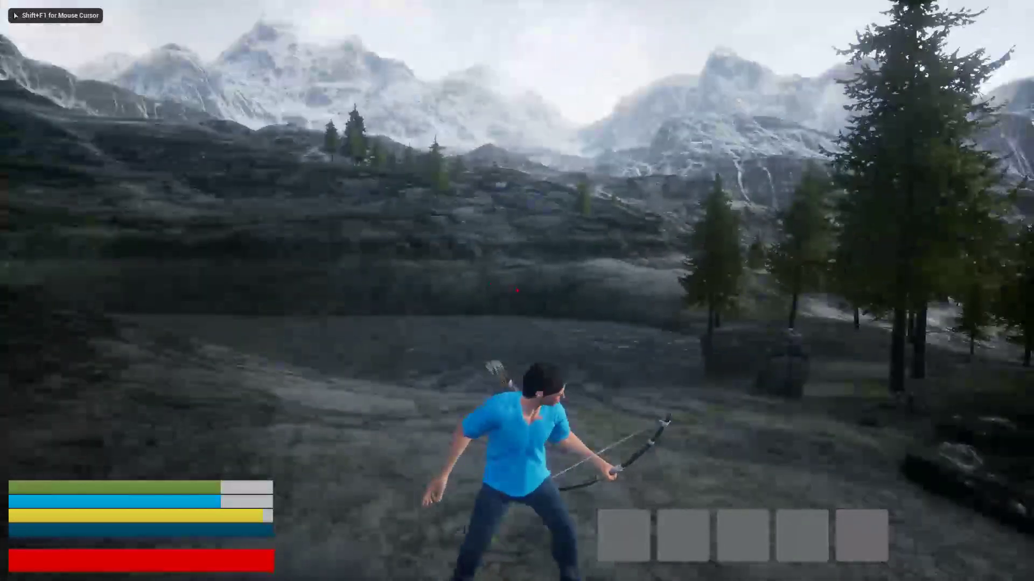
left_click(516, 291)
left_click(517, 291)
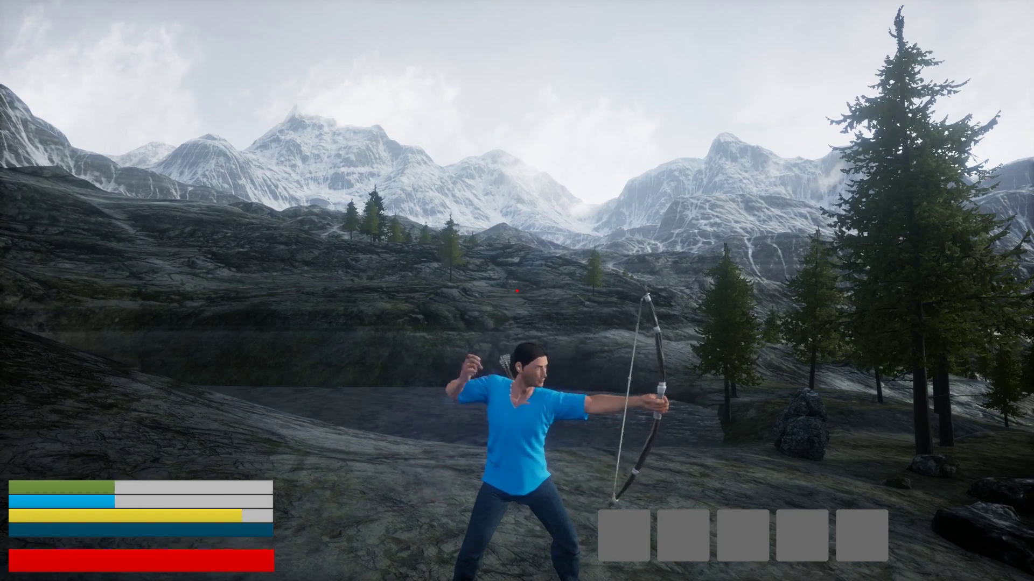
key("shift+F1")
key("Escape")
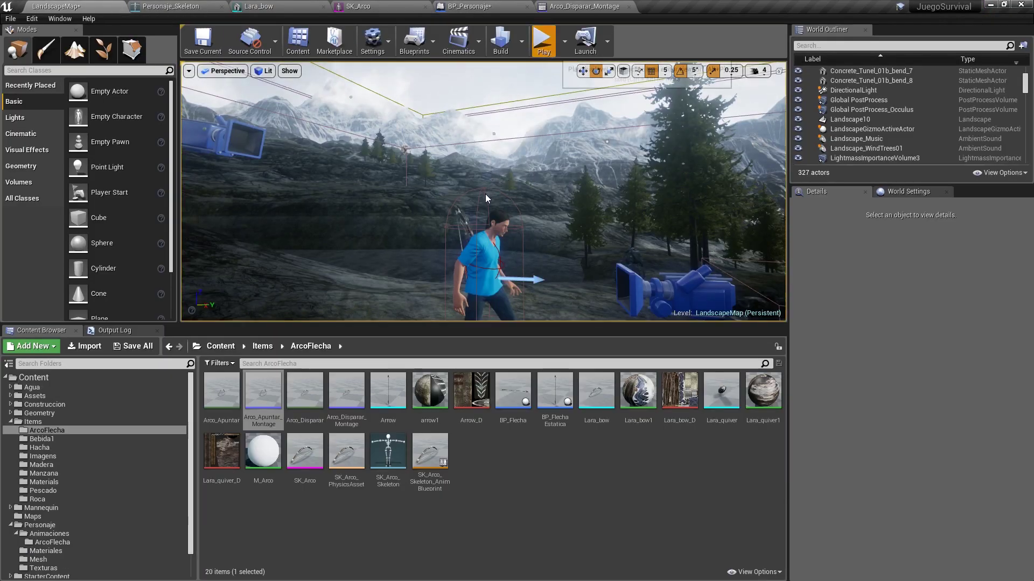
Start a full-screen play session and draw and fire the bow twice
key("alt+p")
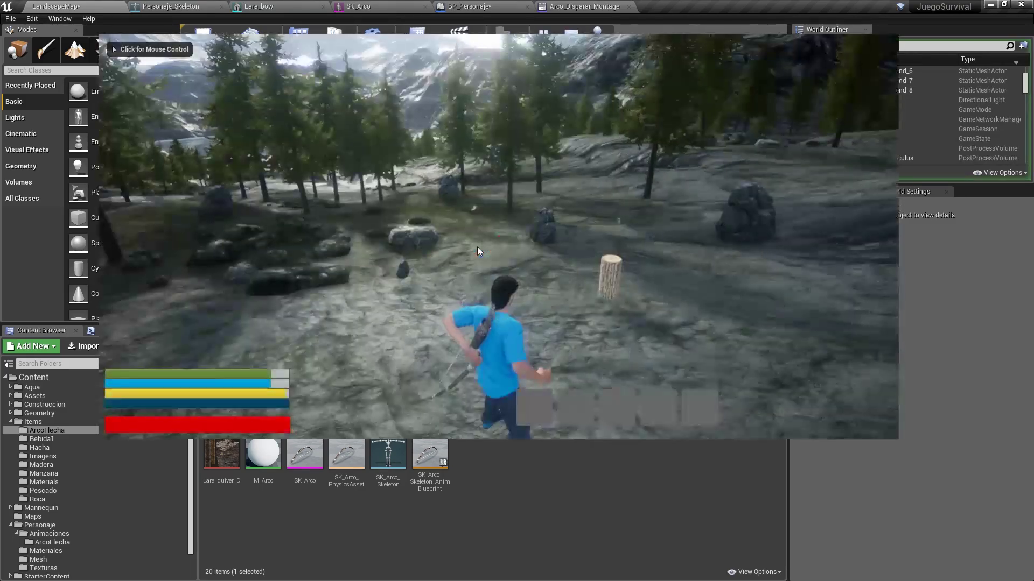
left_click(477, 247)
key("F11")
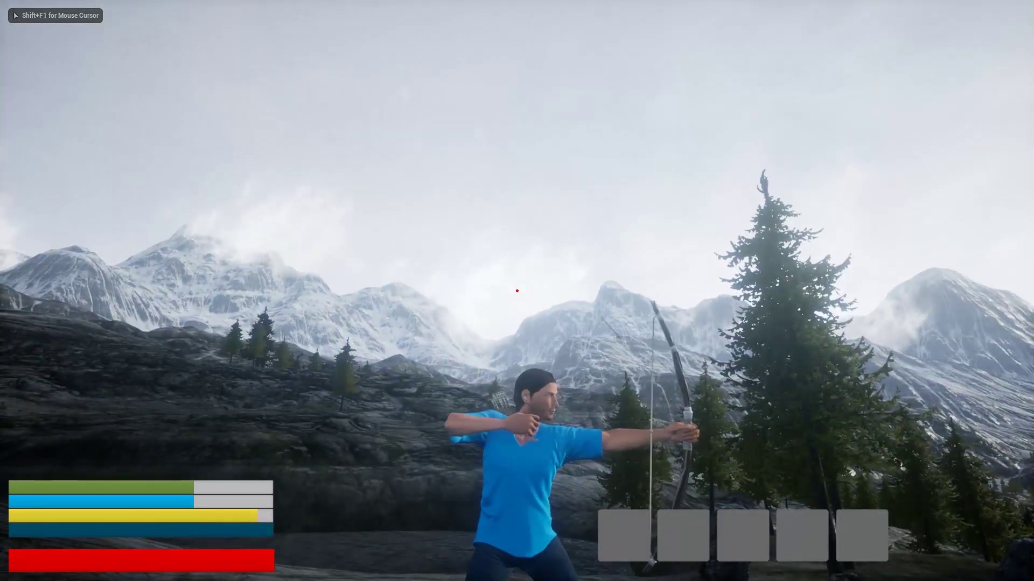
left_click(517, 290)
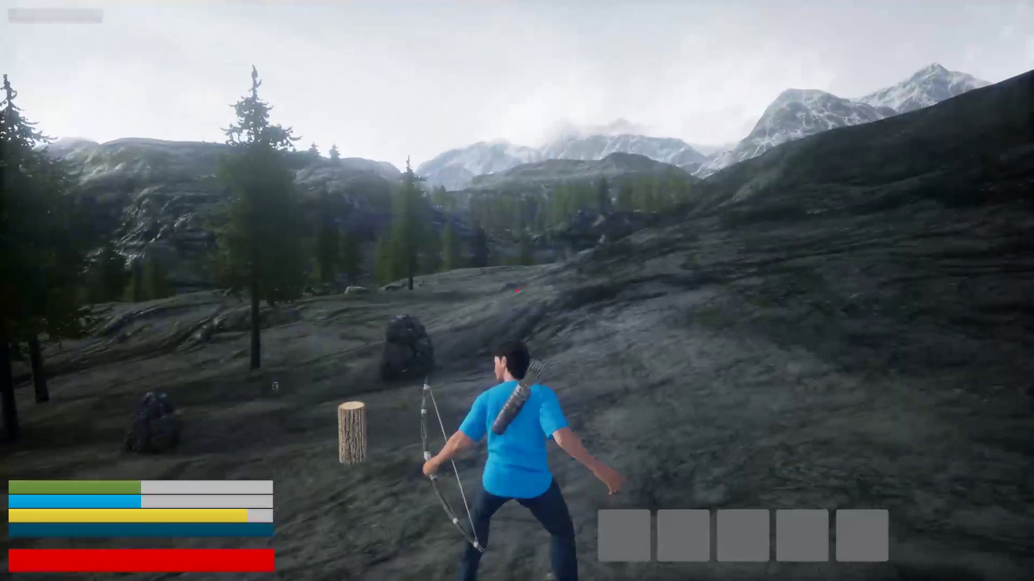
left_click(517, 290)
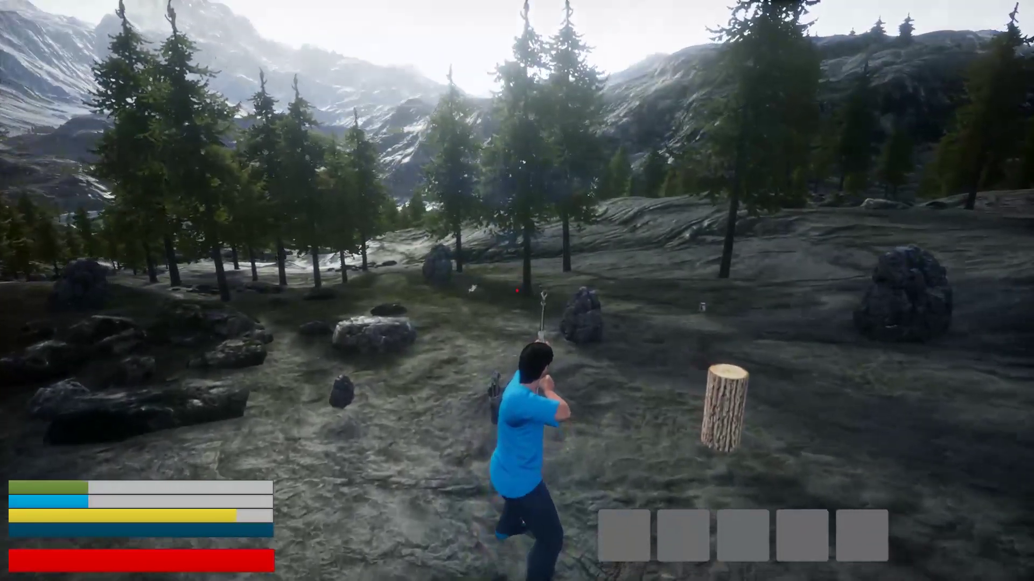
left_click(517, 290)
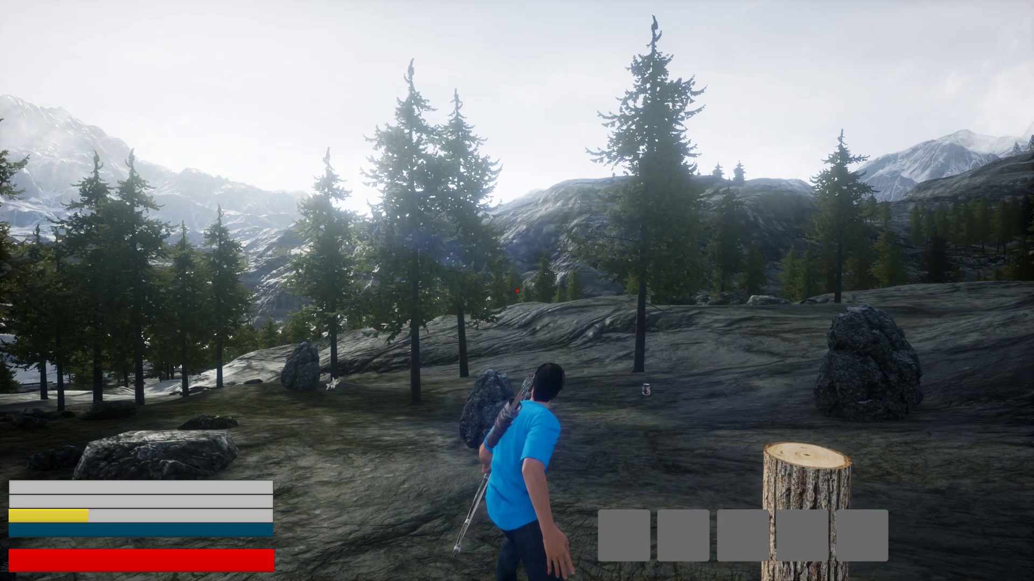
Run across the terrain, jump, draw the bow, and keep running past rocks into the forest
key("w")
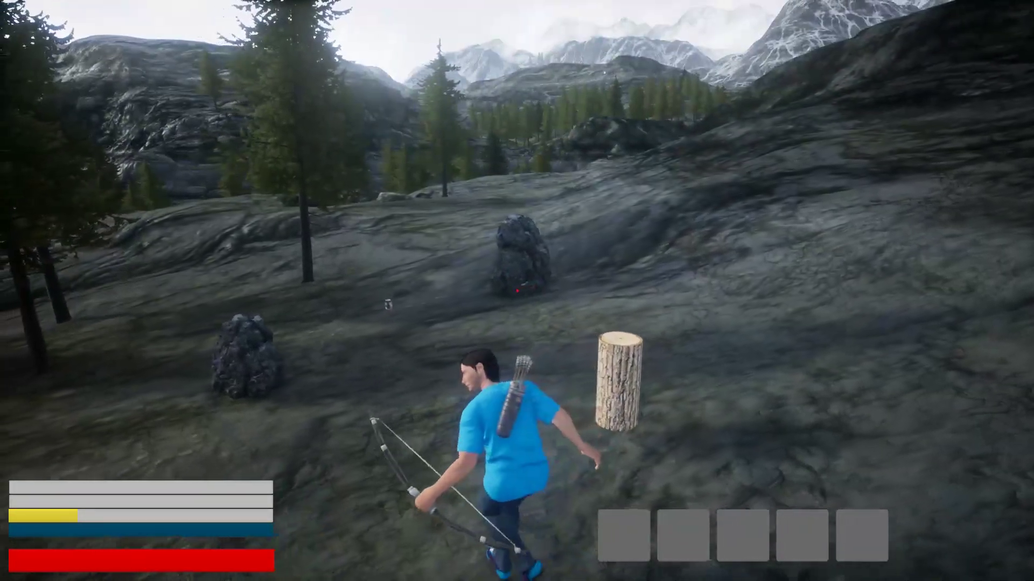
key("w")
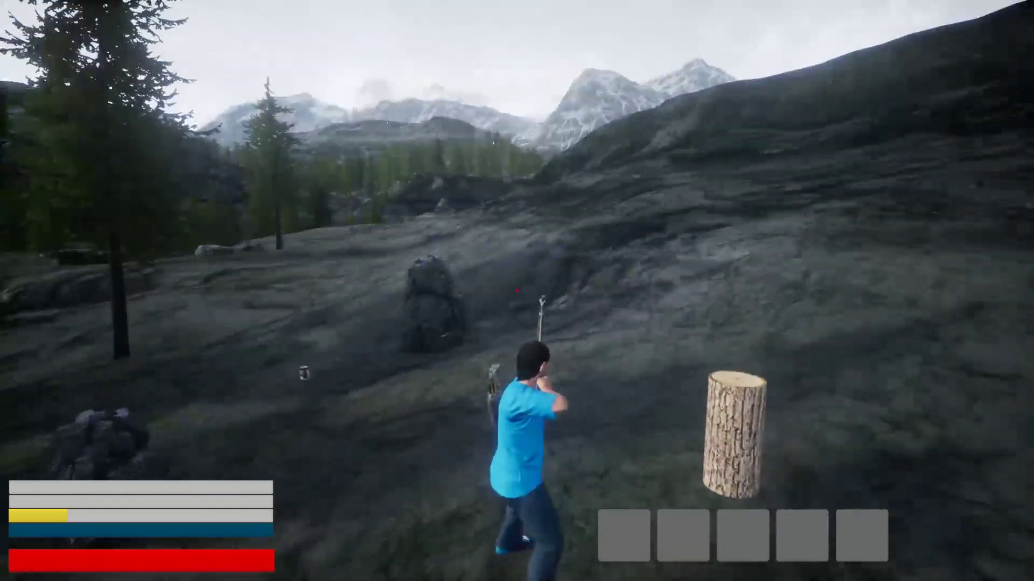
key("w")
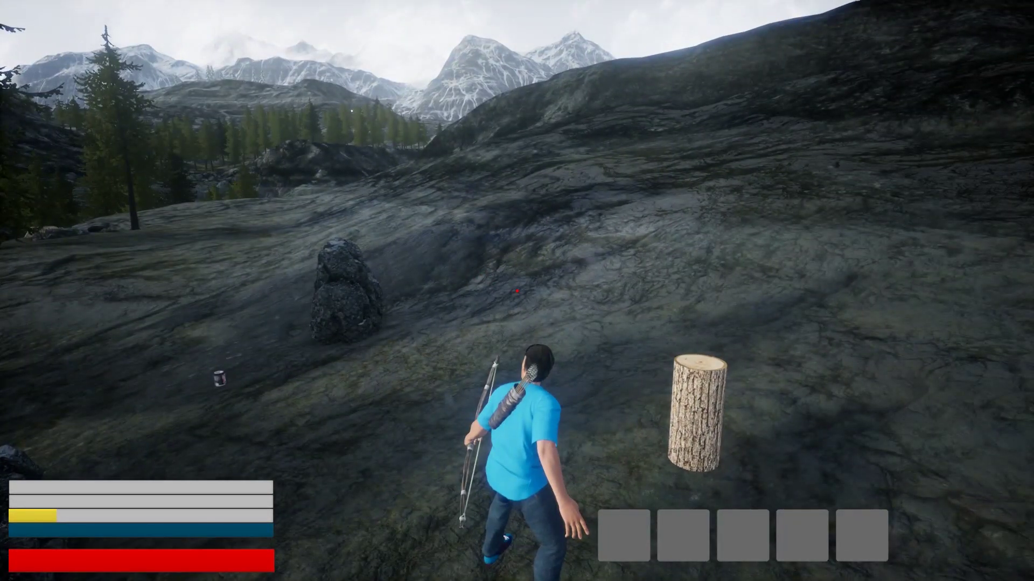
key("space")
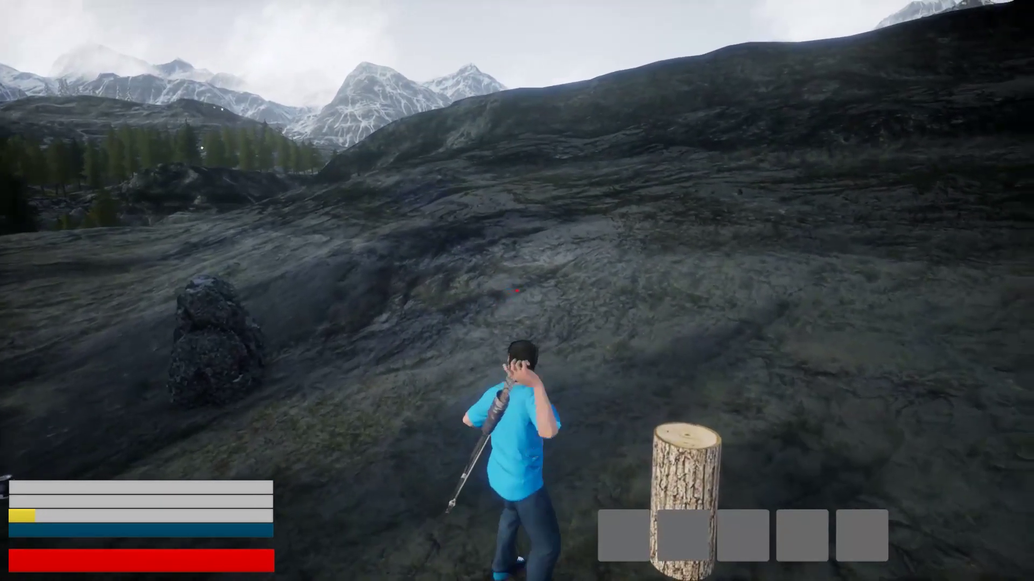
right_click(517, 290)
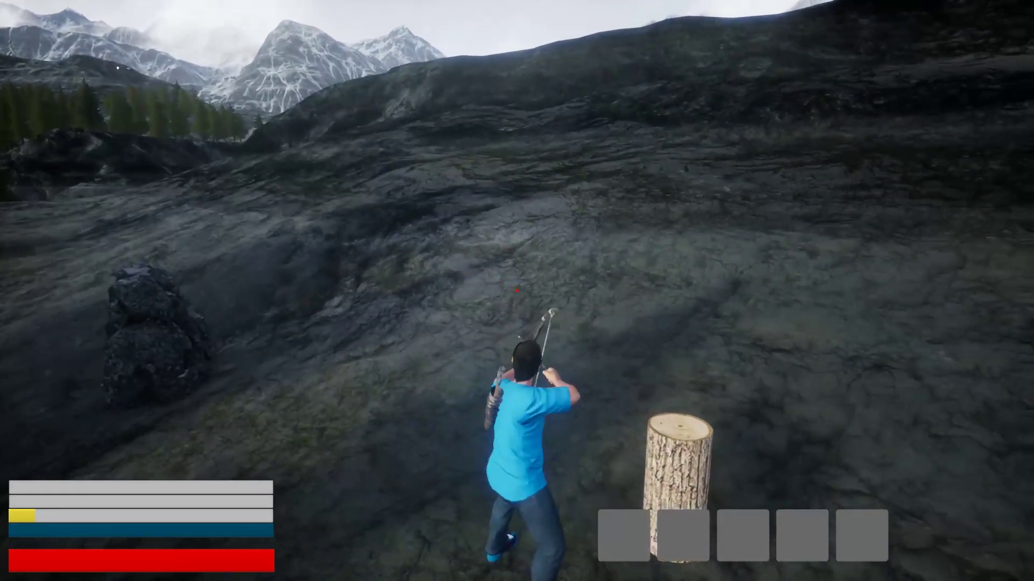
key("w")
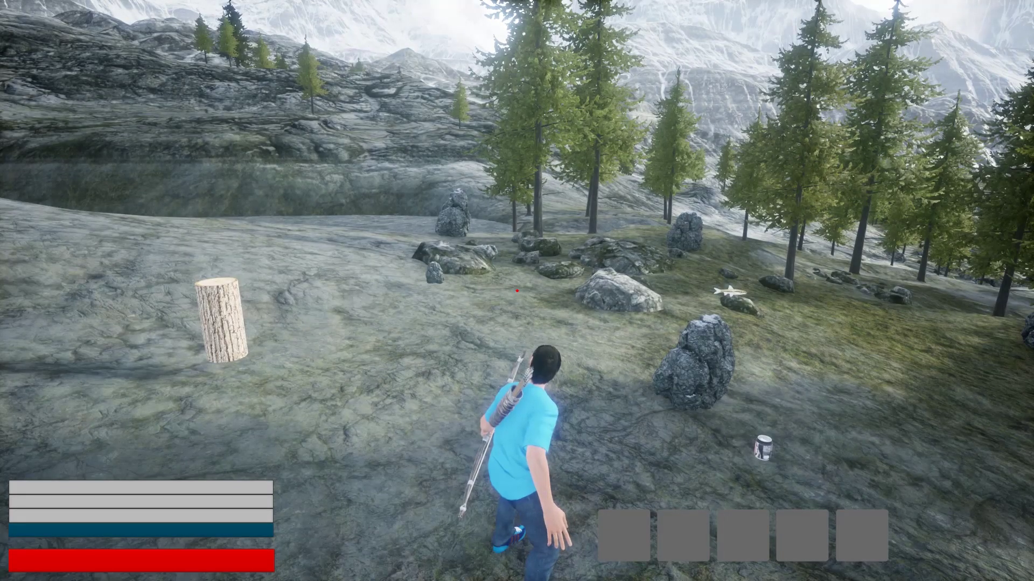
key("w")
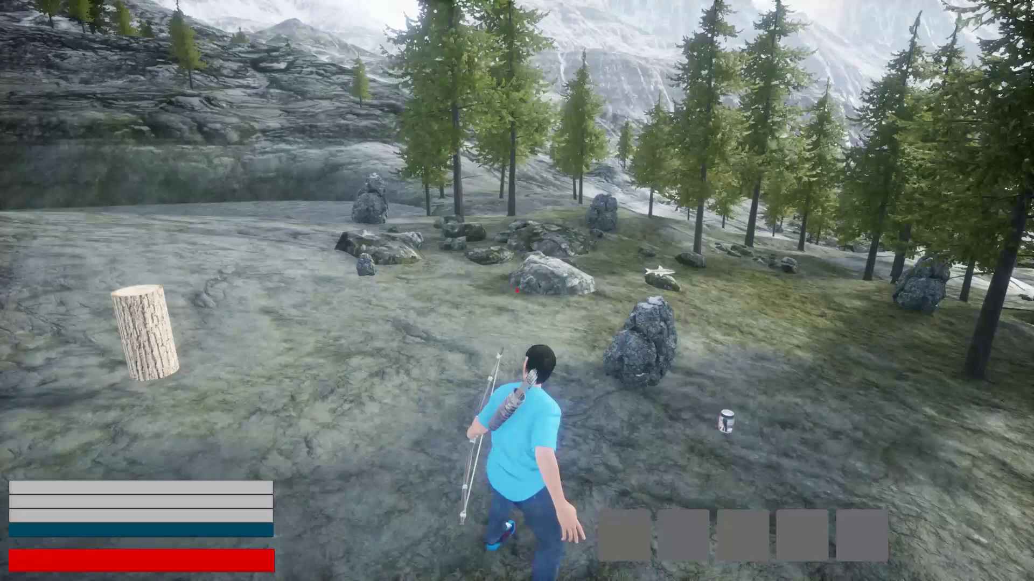
key("w")
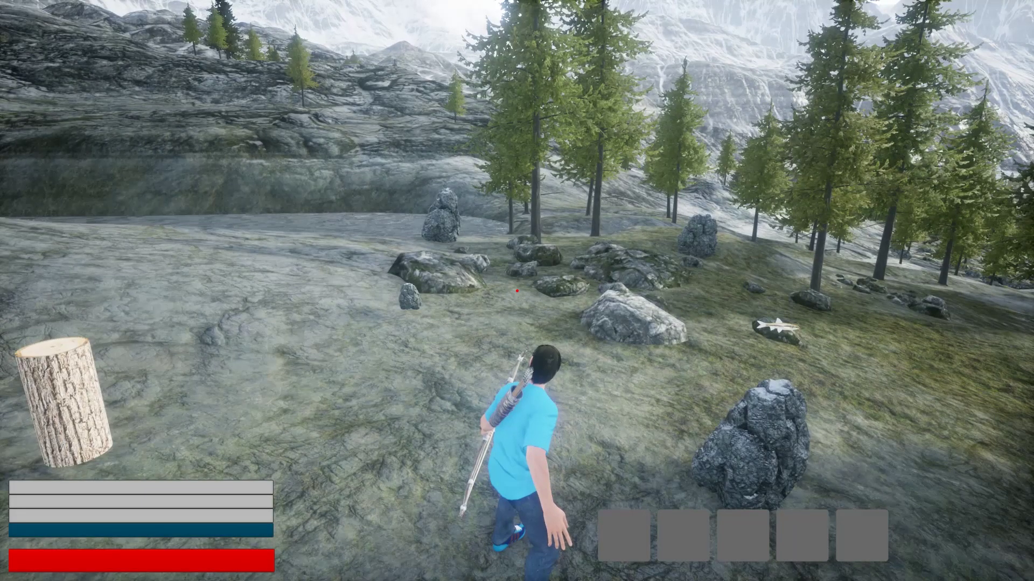
mouse_move(517, 291)
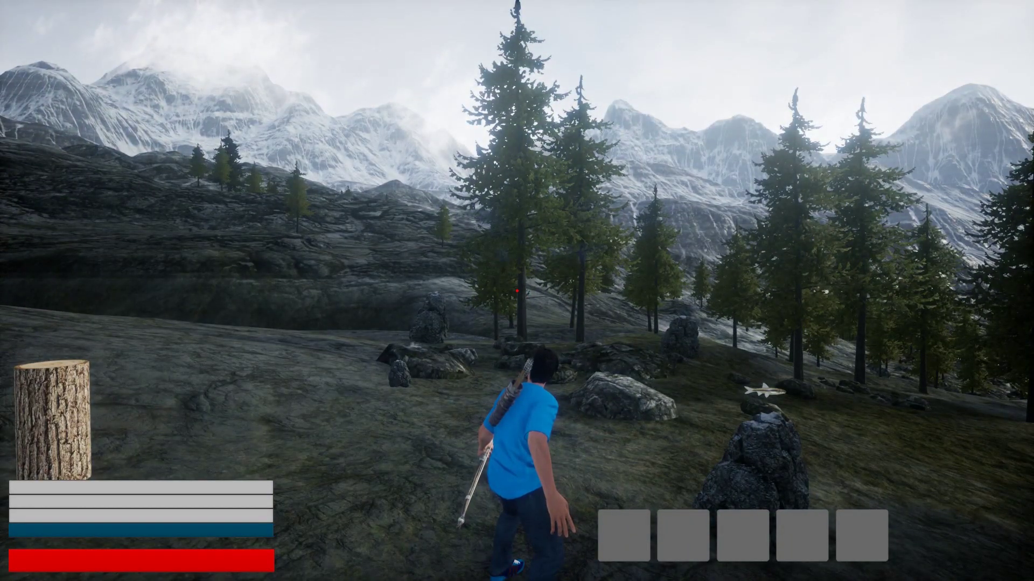
key("w")
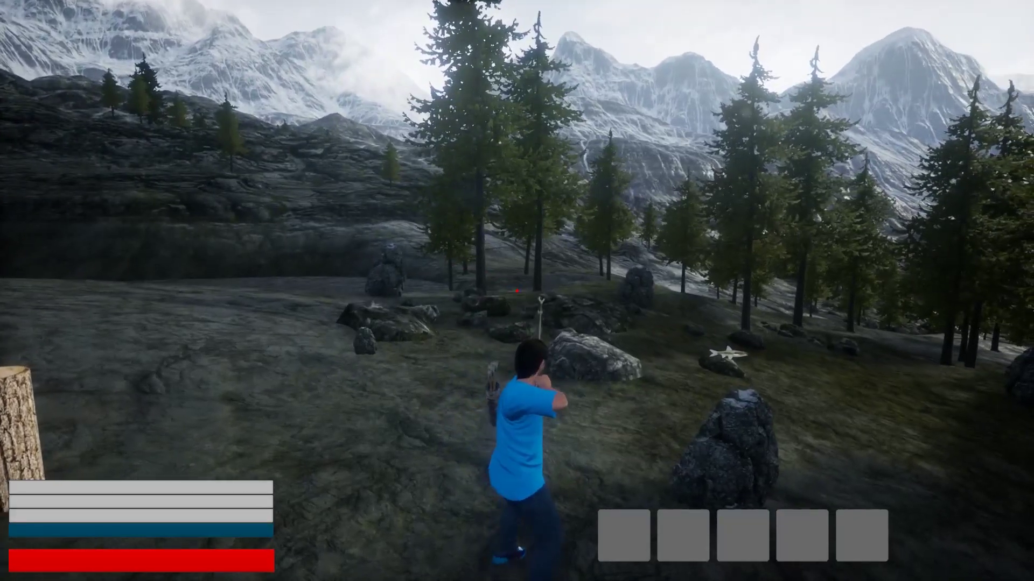
key("w")
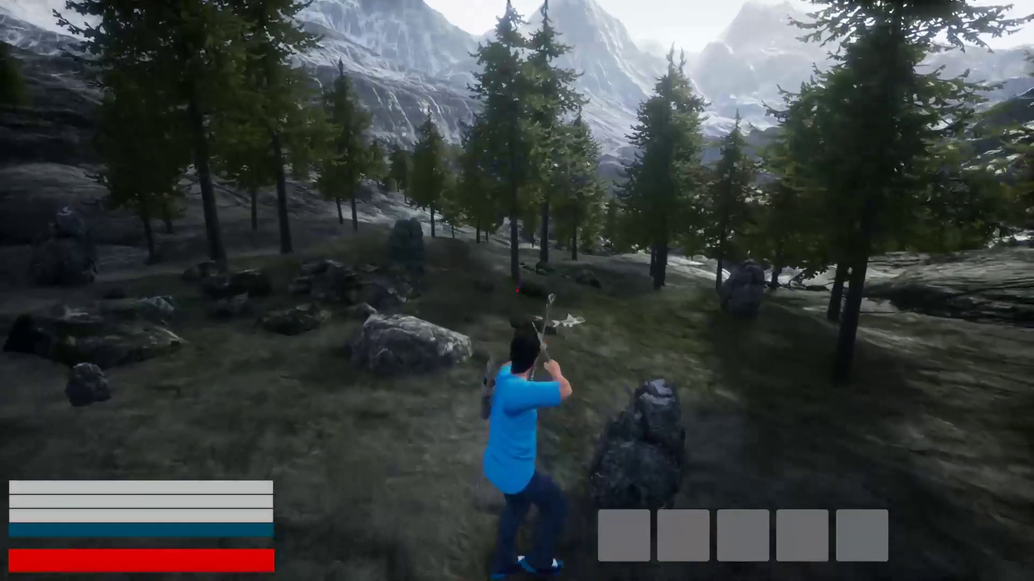
key("w")
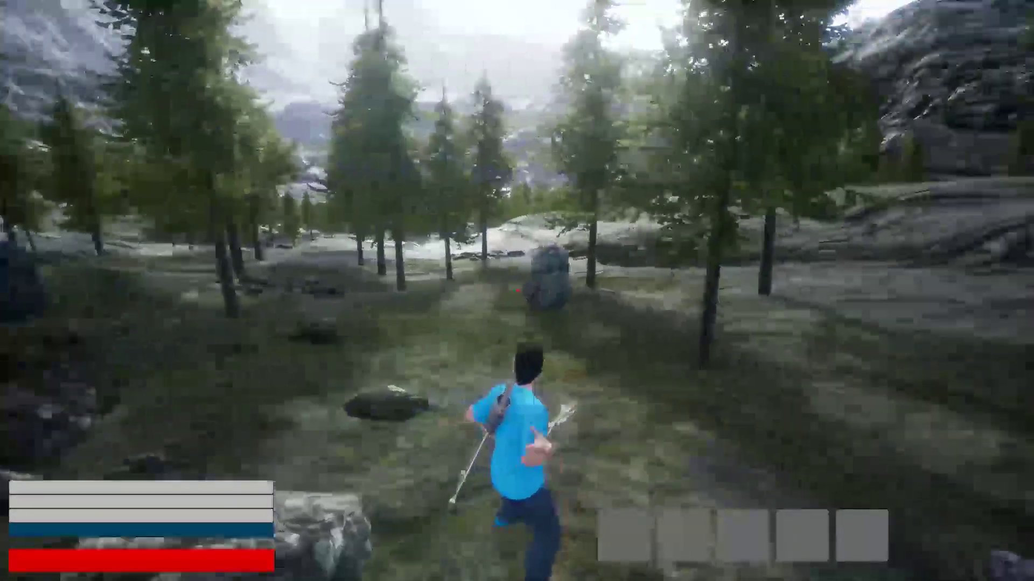